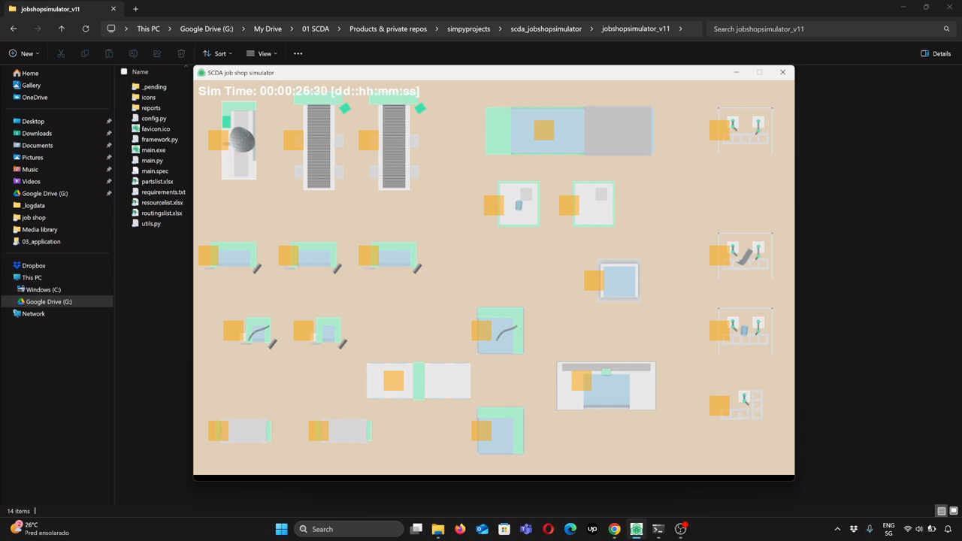
Bring the jobshopsimulator_v11 folder window to the front and select routingslist.xlsx.
click(680, 529)
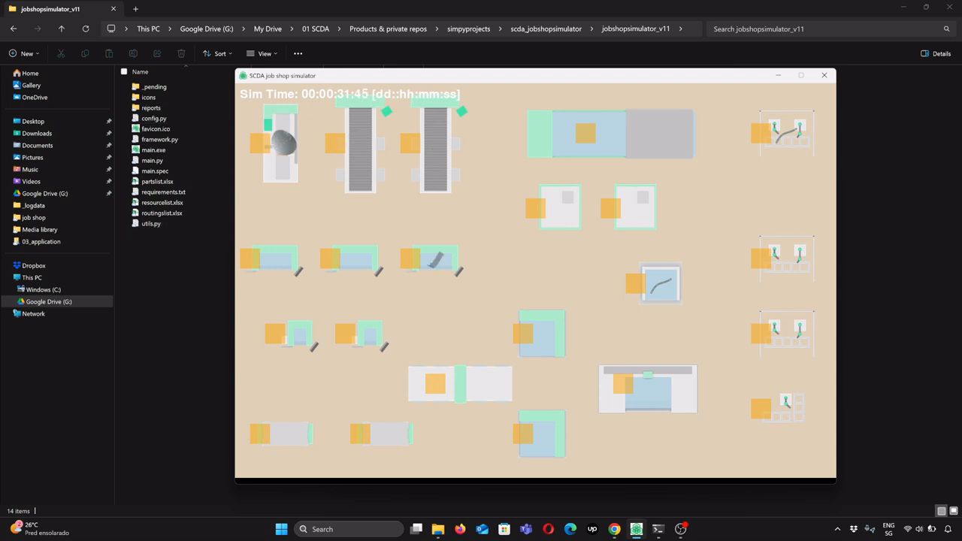
click(177, 278)
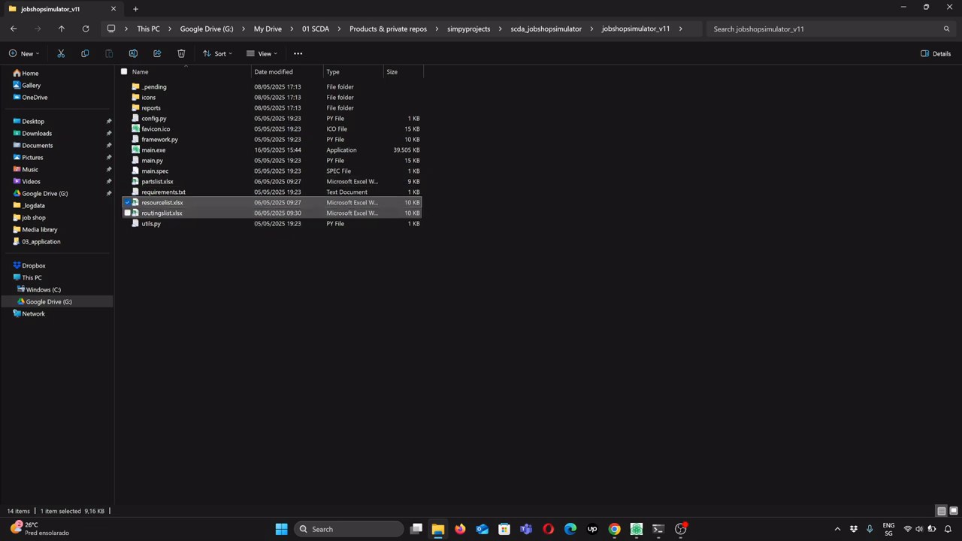
click(162, 213)
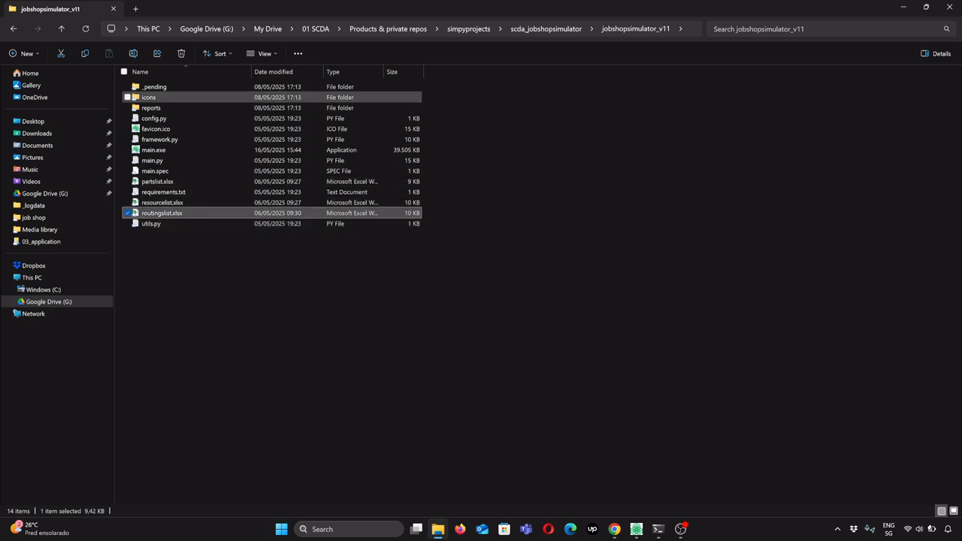
Look through the images in the parts and resources subfolders of icons, returning to the icons folder.
double_click(150, 97)
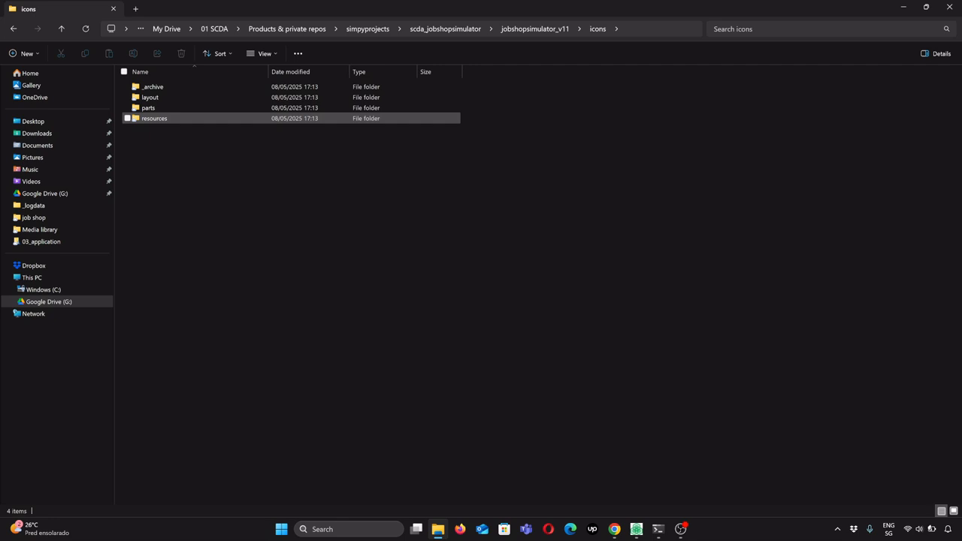
double_click(149, 107)
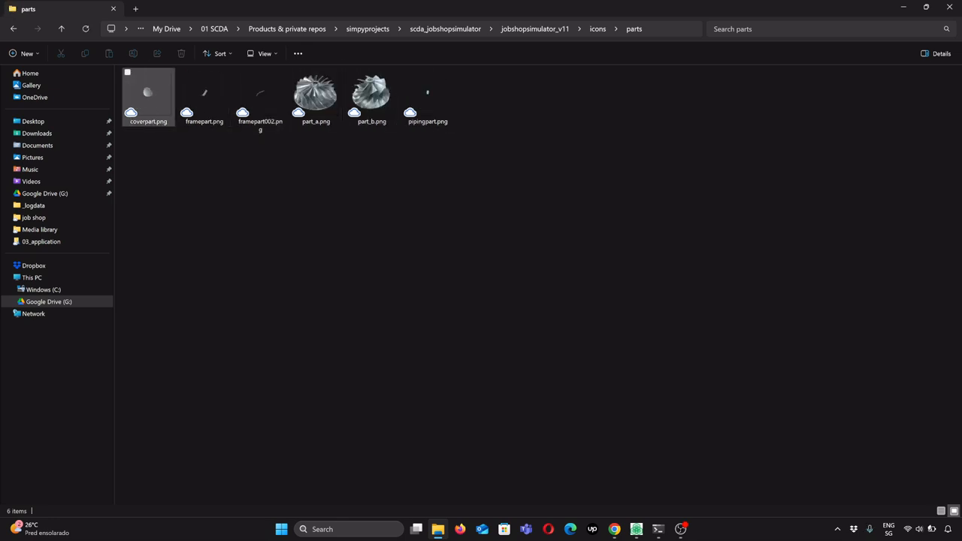
click(598, 29)
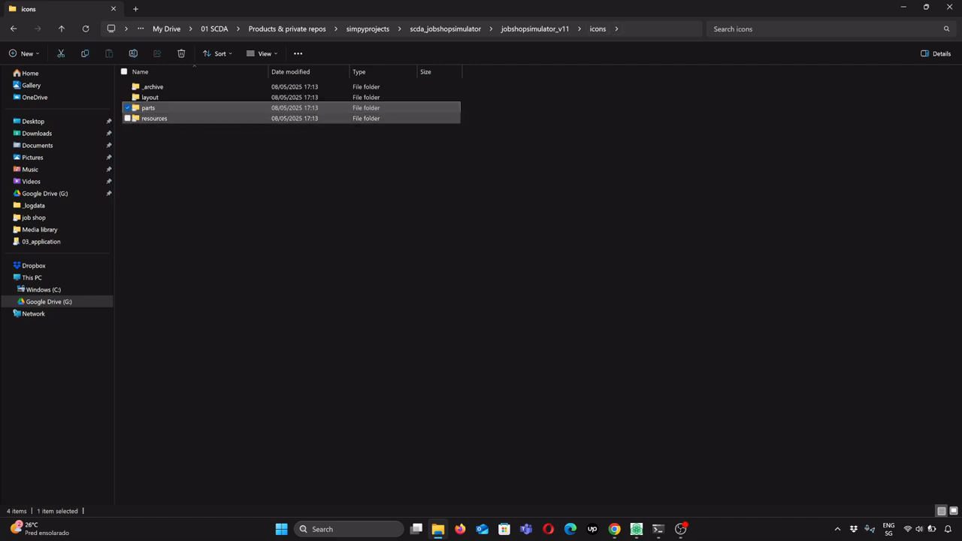
click(163, 119)
double_click(164, 119)
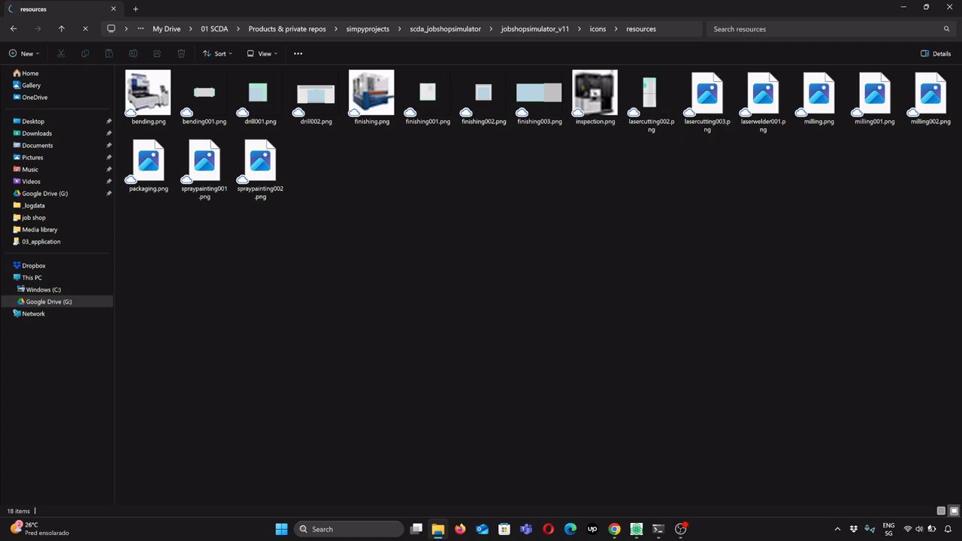
click(597, 29)
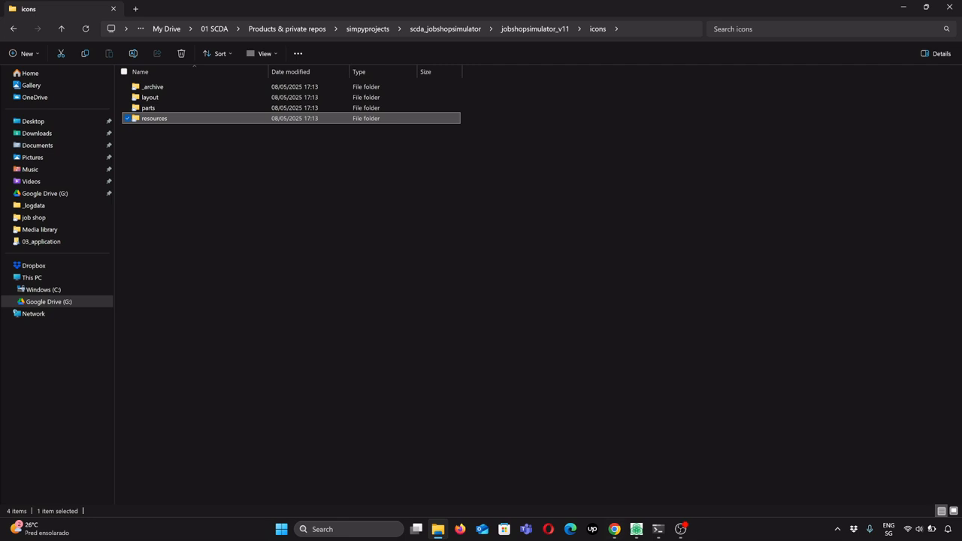
Compare the running job shop simulator with the image in the layout subfolder, and return to the jobshopsimulator_v11 folder.
click(636, 529)
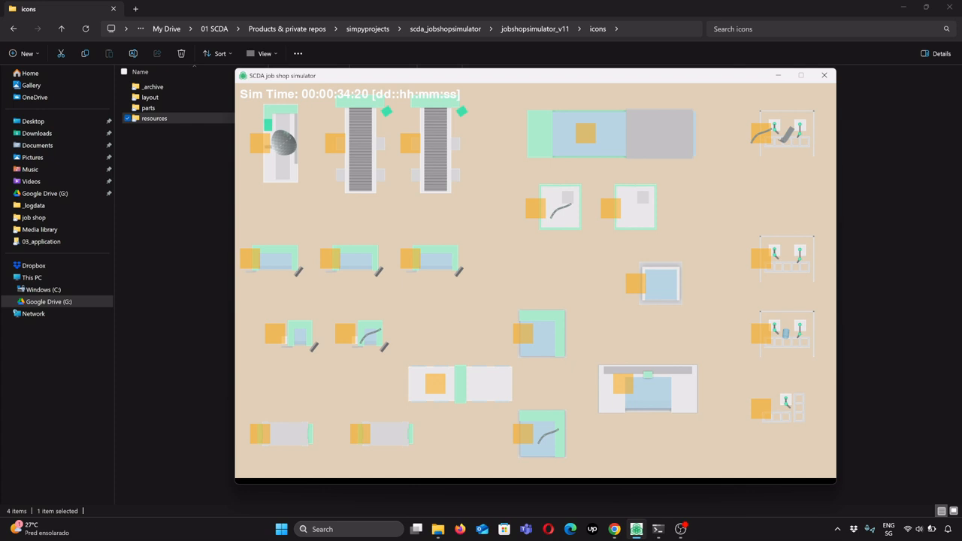
key(alt+Tab)
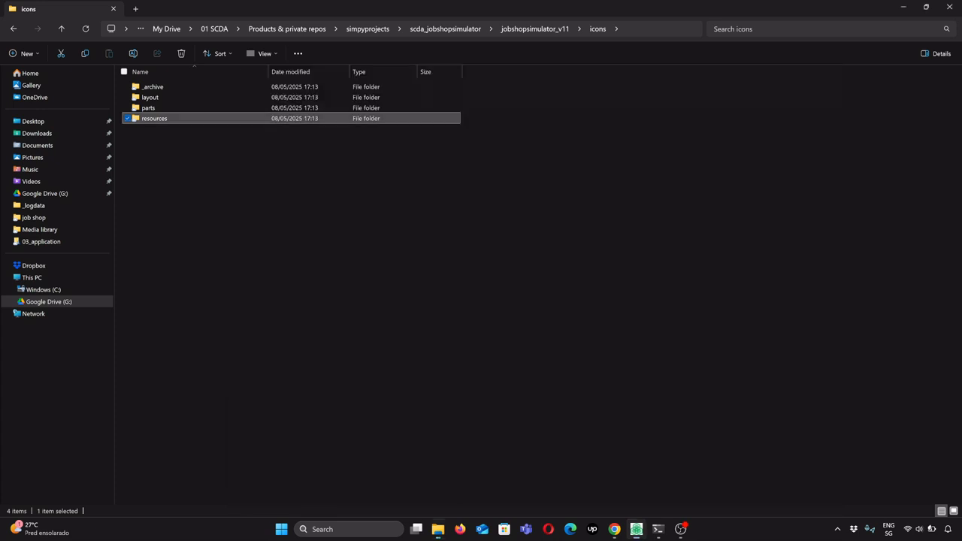
click(248, 188)
double_click(156, 97)
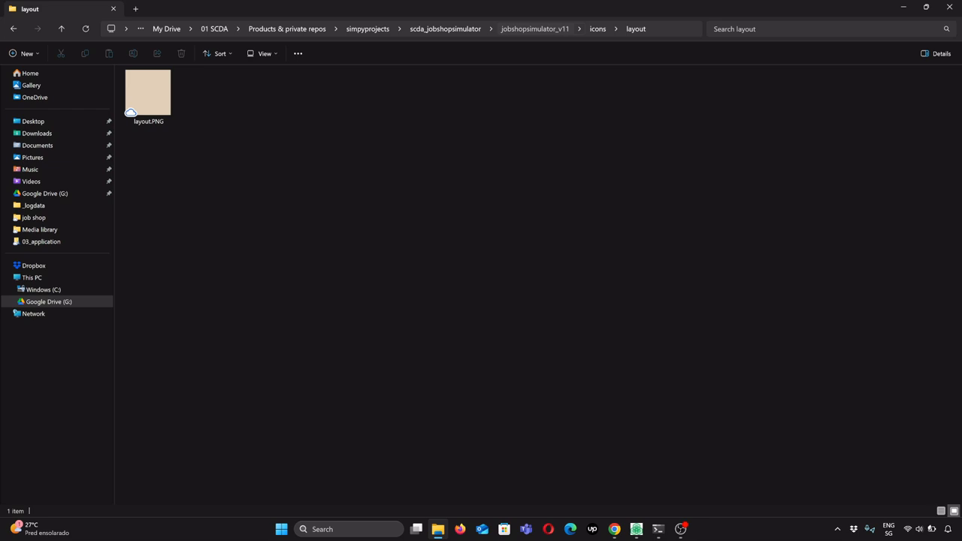
click(535, 28)
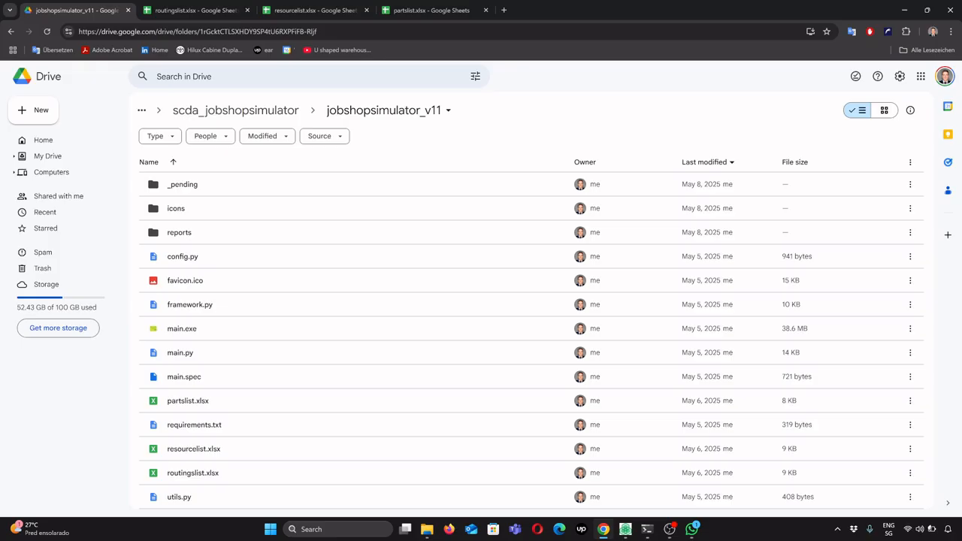
In the Chrome window, close the open routingslist, resourcelist and partslist spreadsheets, keeping only the Drive folder.
click(247, 9)
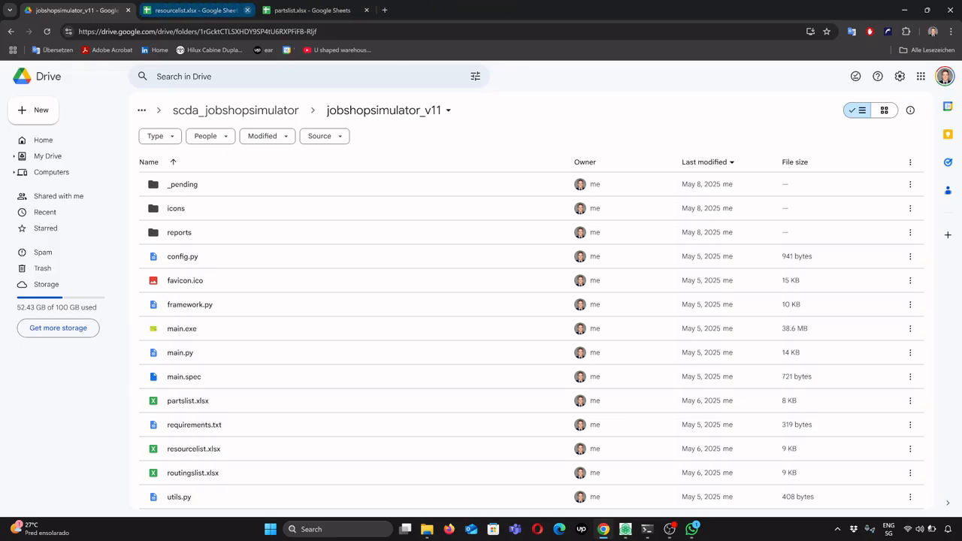
click(247, 10)
click(247, 10)
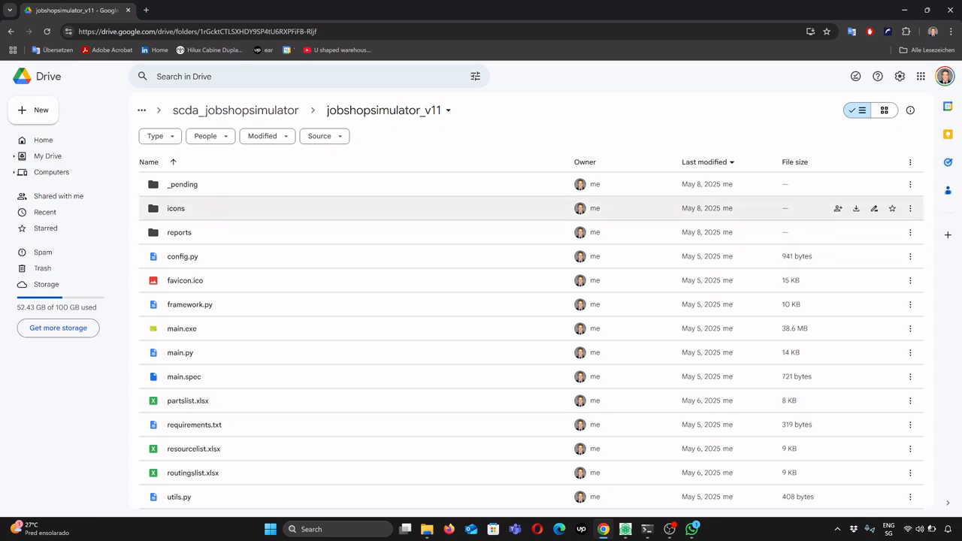
View the layout subfolder inside icons in Google Drive and go back to the jobshopsimulator_v11 folder.
double_click(530, 208)
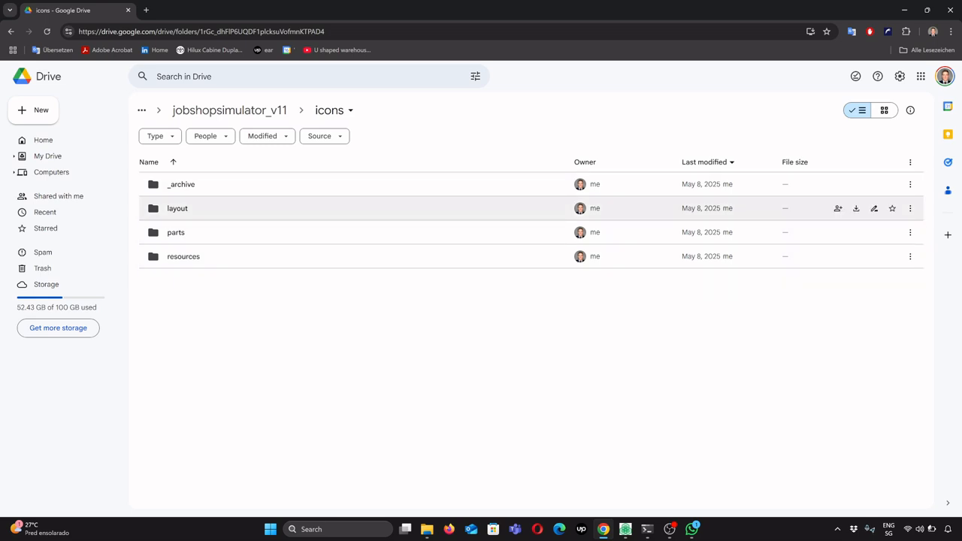
double_click(178, 208)
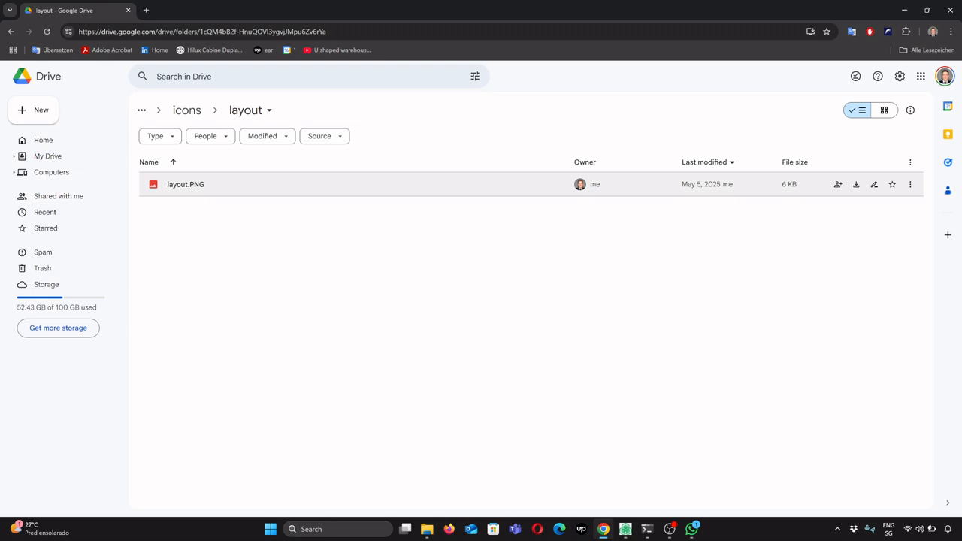
click(187, 110)
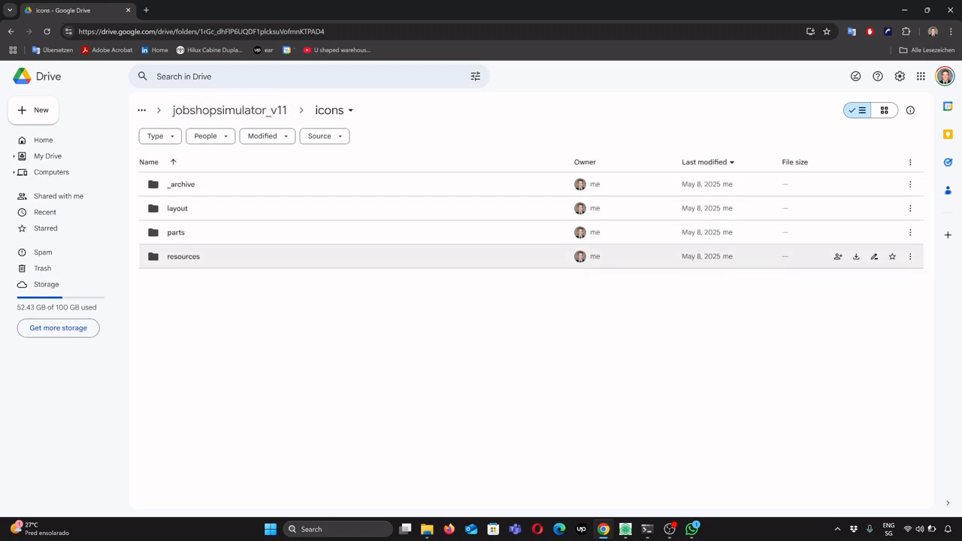
double_click(177, 208)
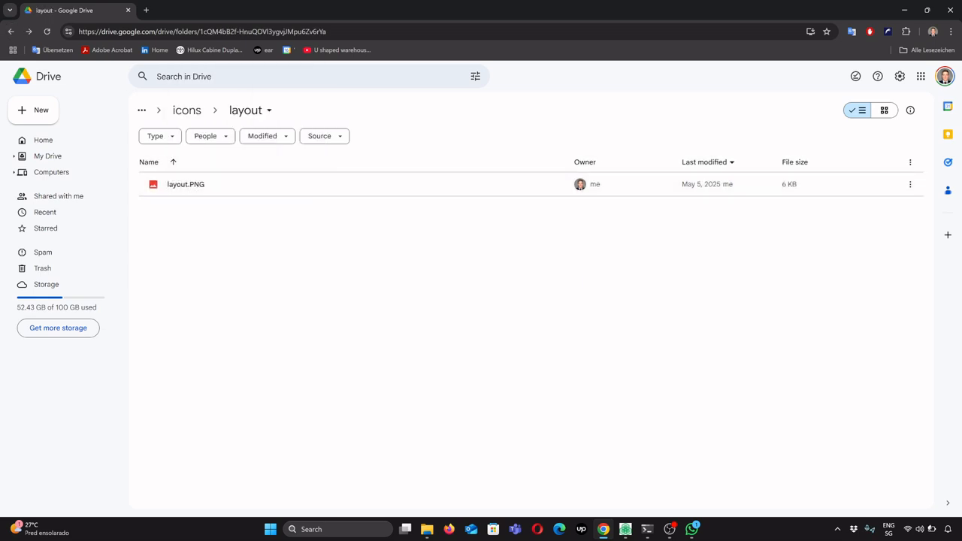
click(187, 110)
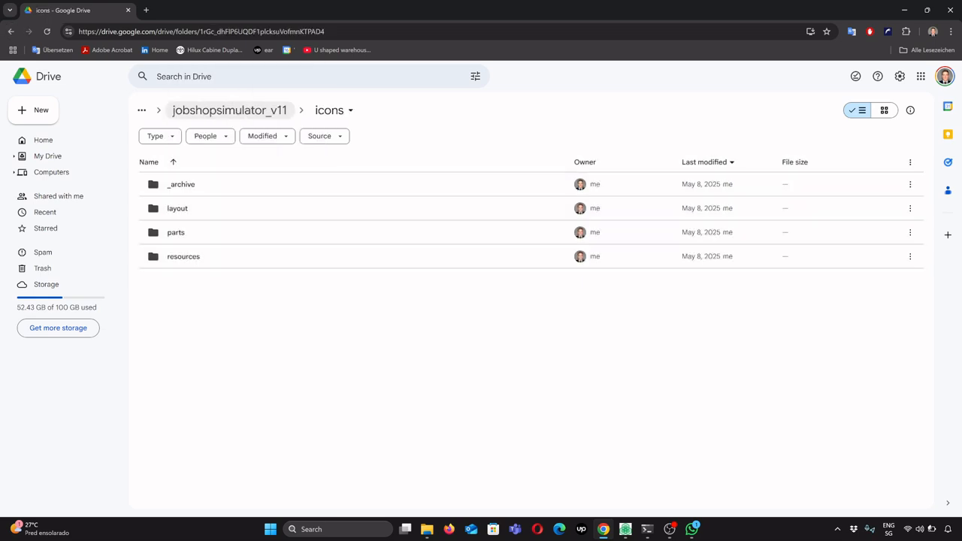
click(229, 110)
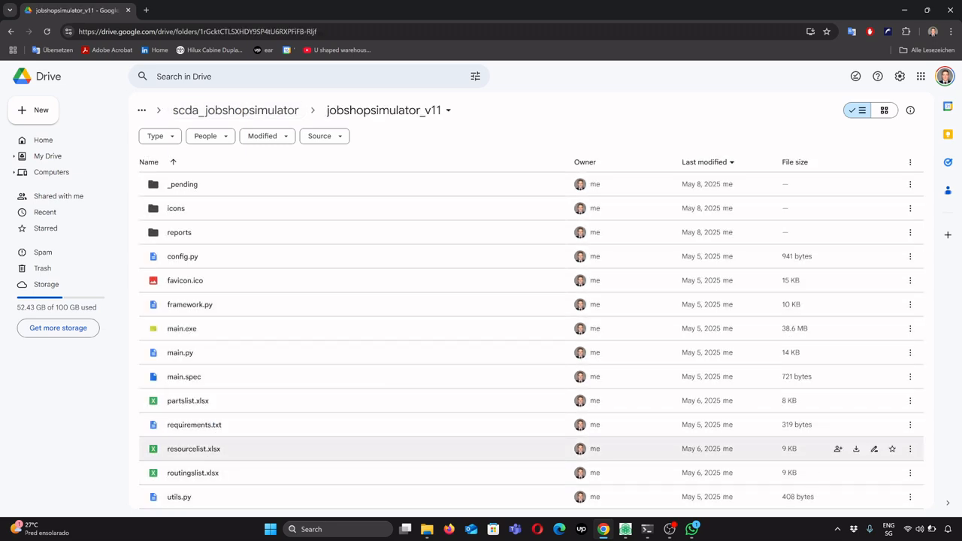
Open partslist.xlsx in Google Sheets, check the icons folder in Drive, and select the coverpart.png filename cell.
double_click(188, 400)
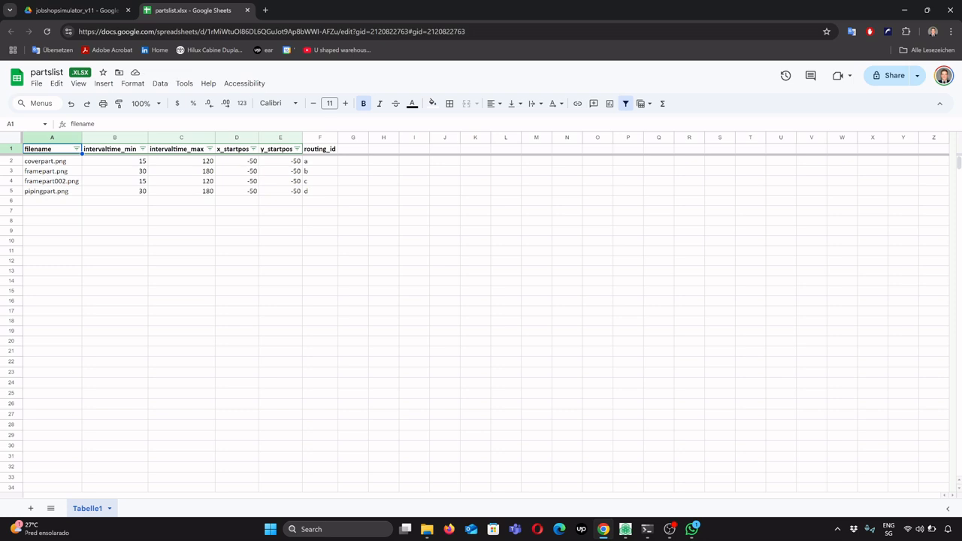
click(75, 10)
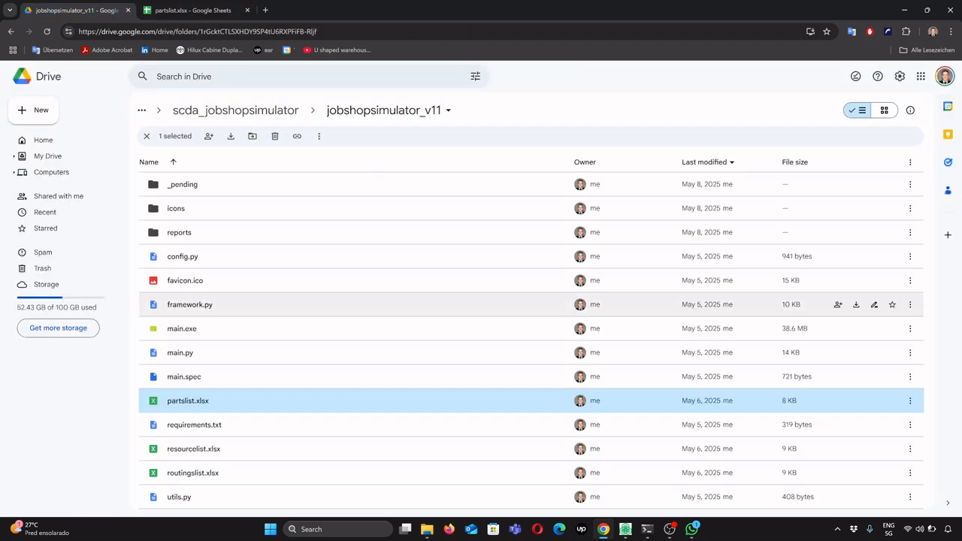
double_click(301, 209)
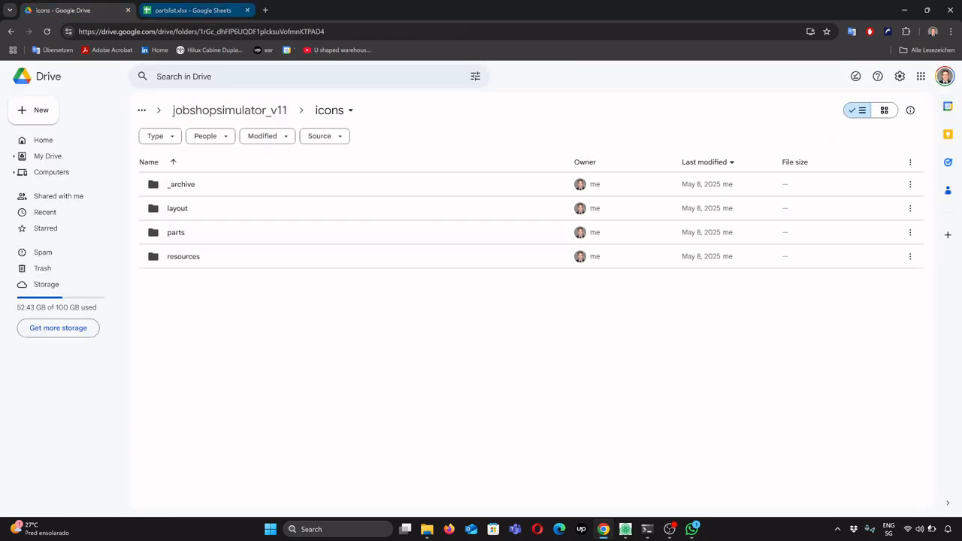
click(193, 10)
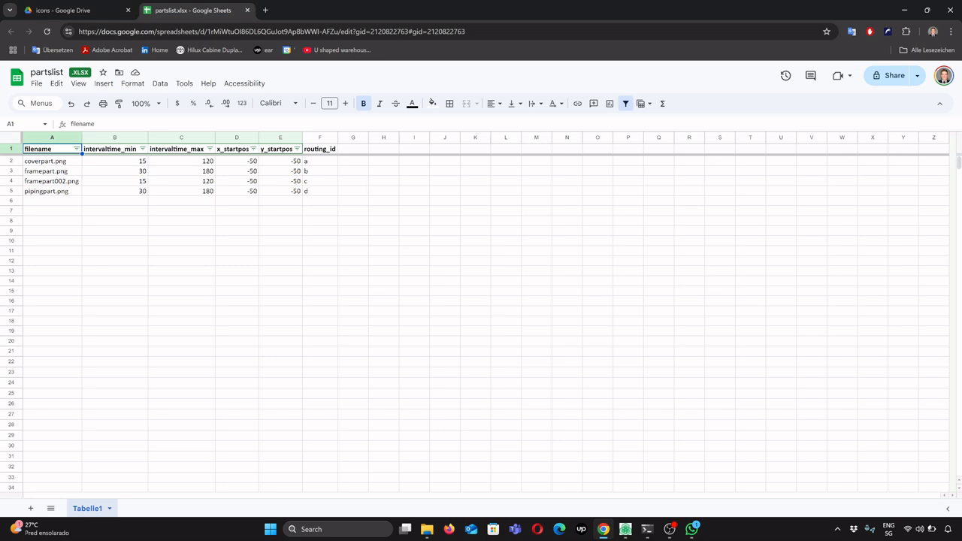
click(52, 161)
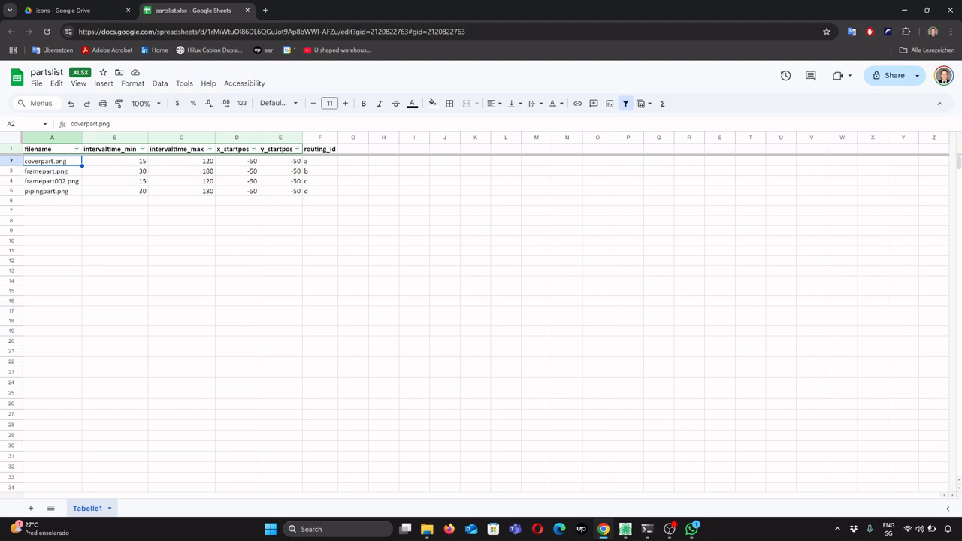
Highlight the minimum and maximum interval time cells of coverpart.png to review the arrival interval.
click(115, 161)
key(shift+Right)
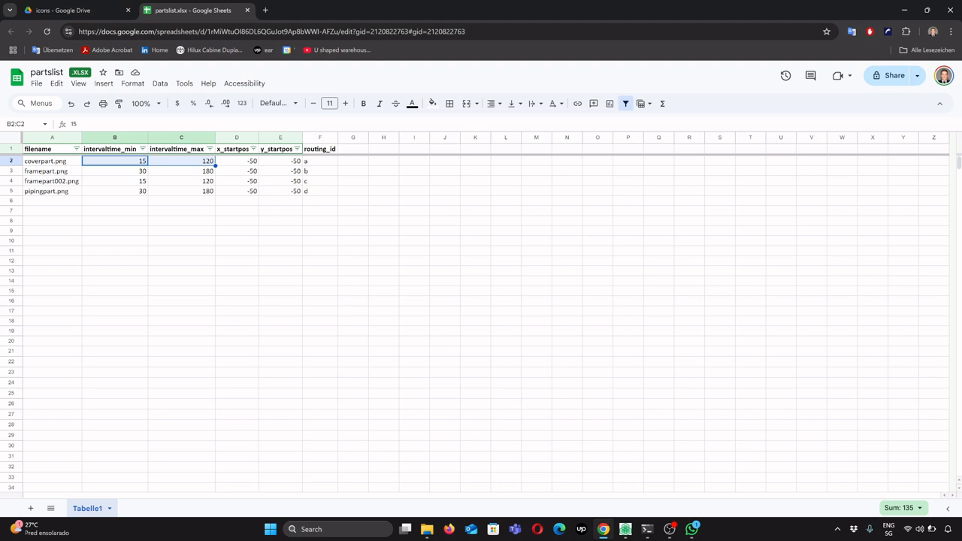
click(182, 161)
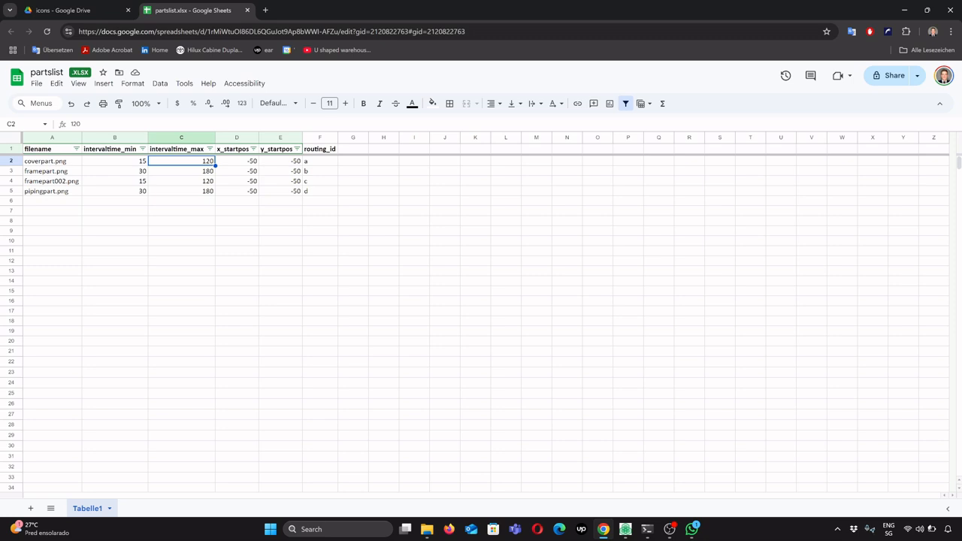
key(shift+Left)
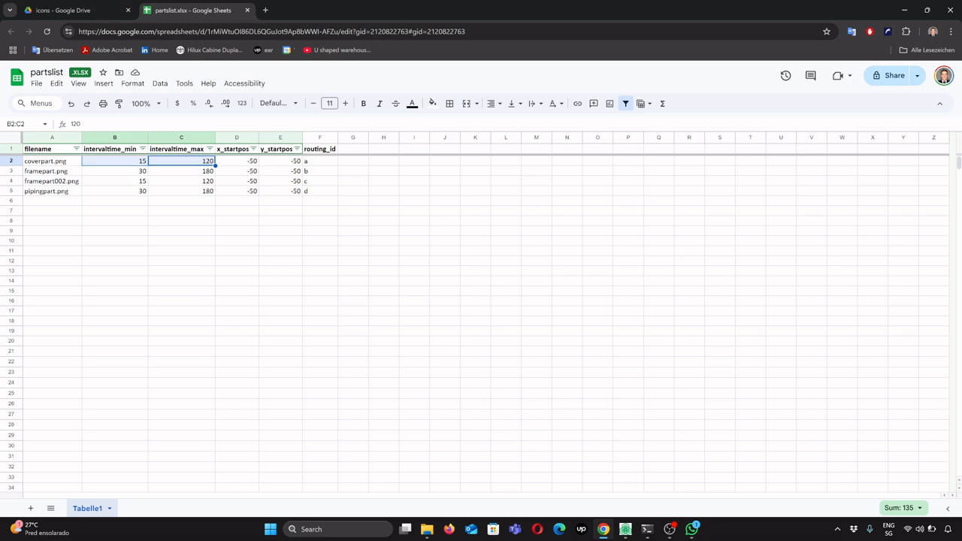
key(Left)
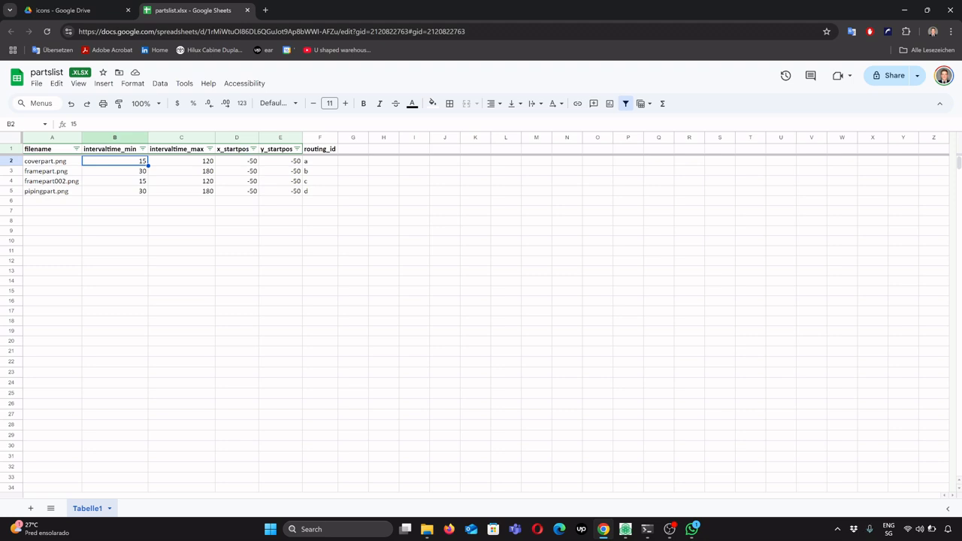
Highlight the x and y start position cells of coverpart.png, and select the y start position of framepart.png.
click(237, 161)
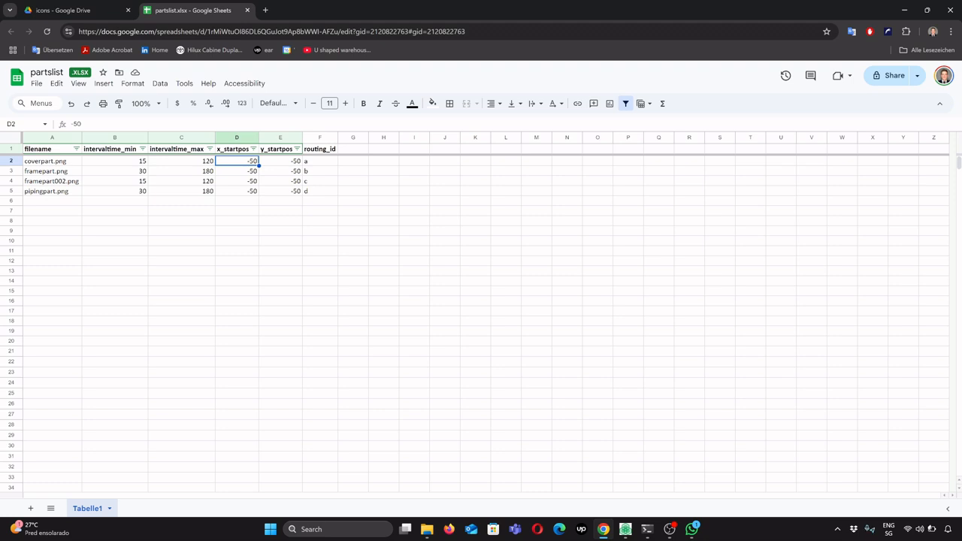
click(281, 161)
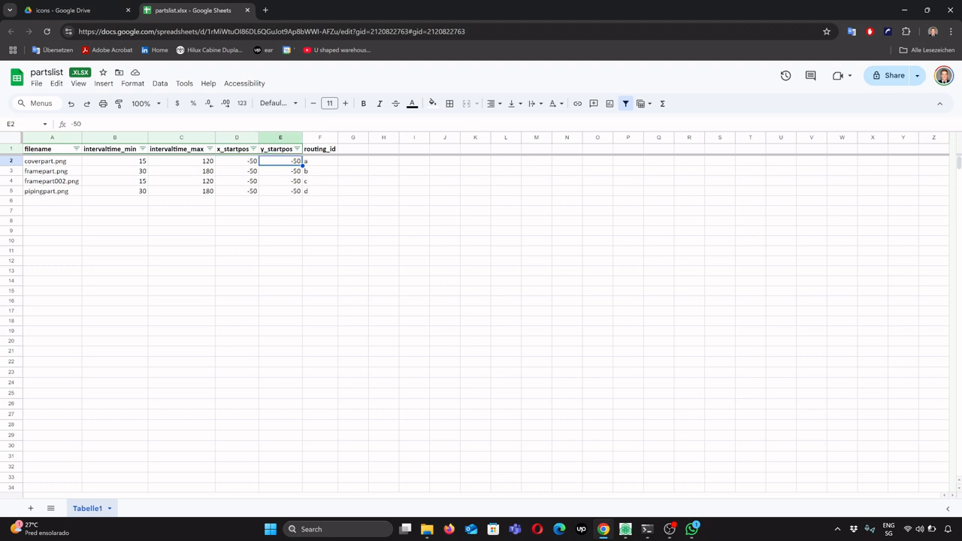
click(237, 161)
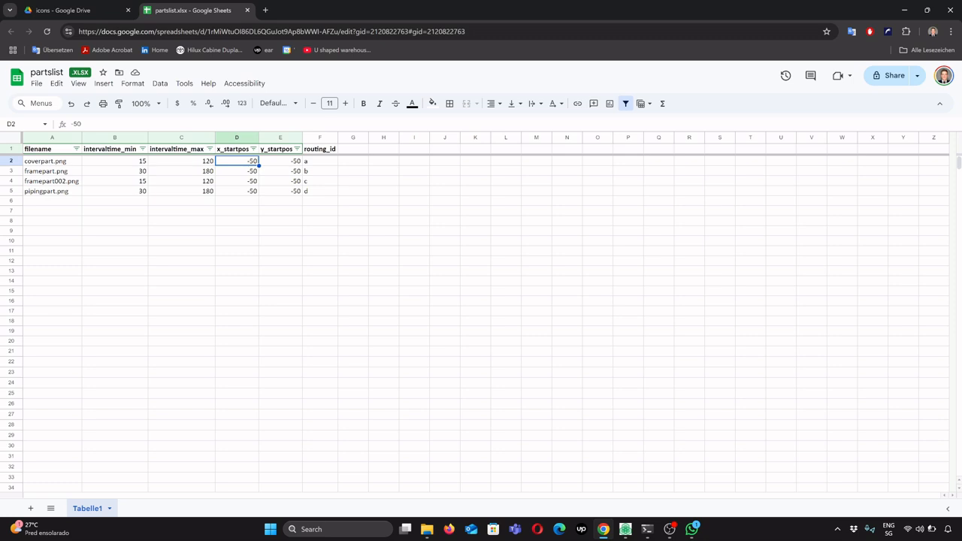
key(shift+Right)
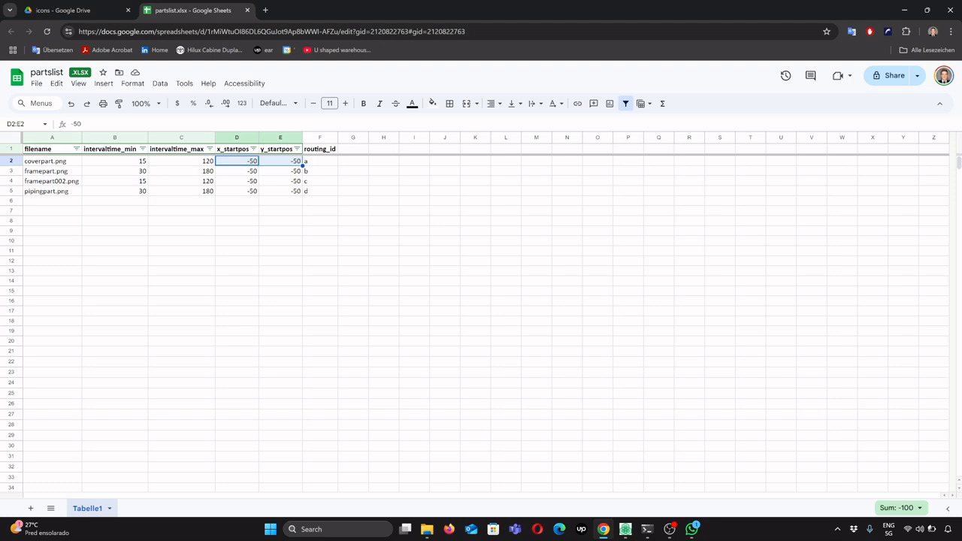
click(280, 171)
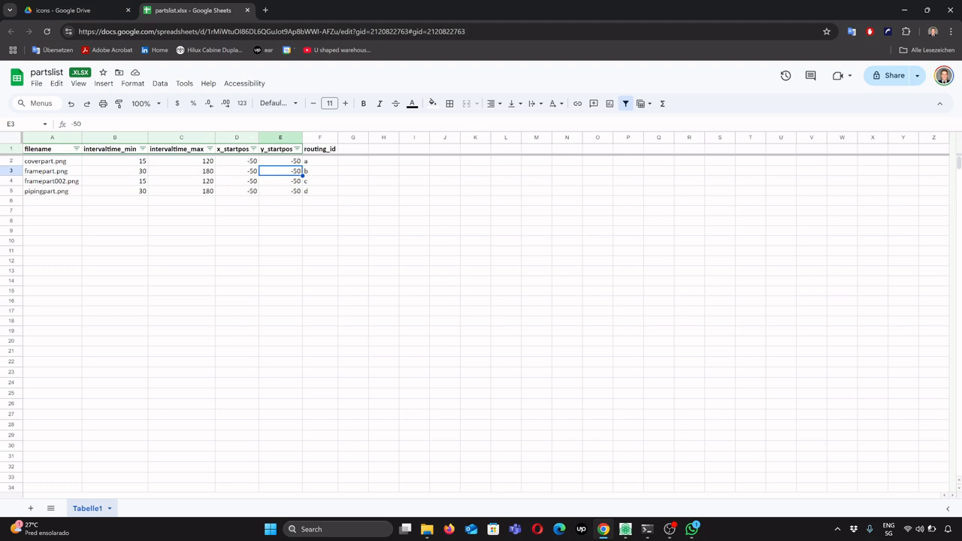
Mark a horizontal run of empty cells below the parts data, and the vertical range E9:E29.
click(281, 241)
drag(281, 241, 720, 240)
click(415, 251)
drag(280, 230, 280, 436)
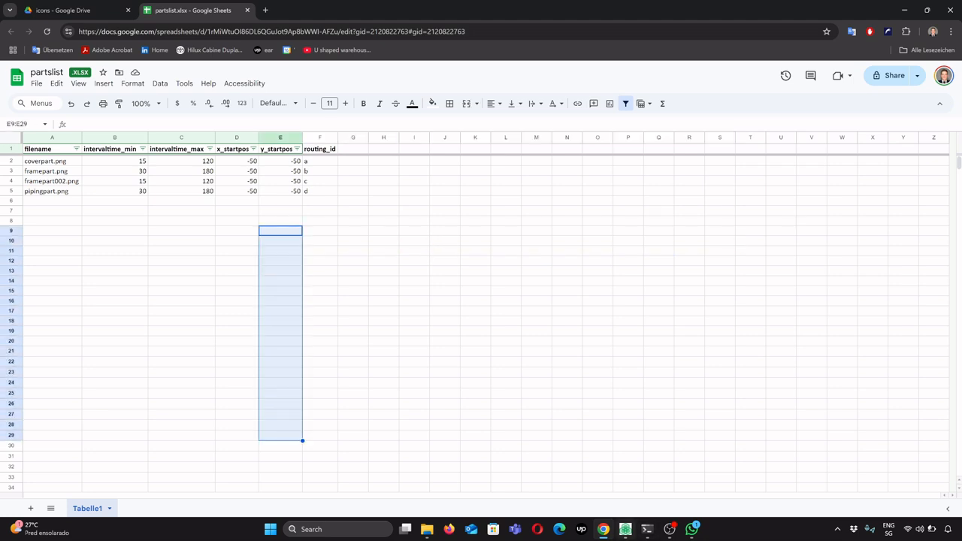
Return to the jobshopsimulator_v11 folder in Google Drive and open config.py for preview.
click(624, 529)
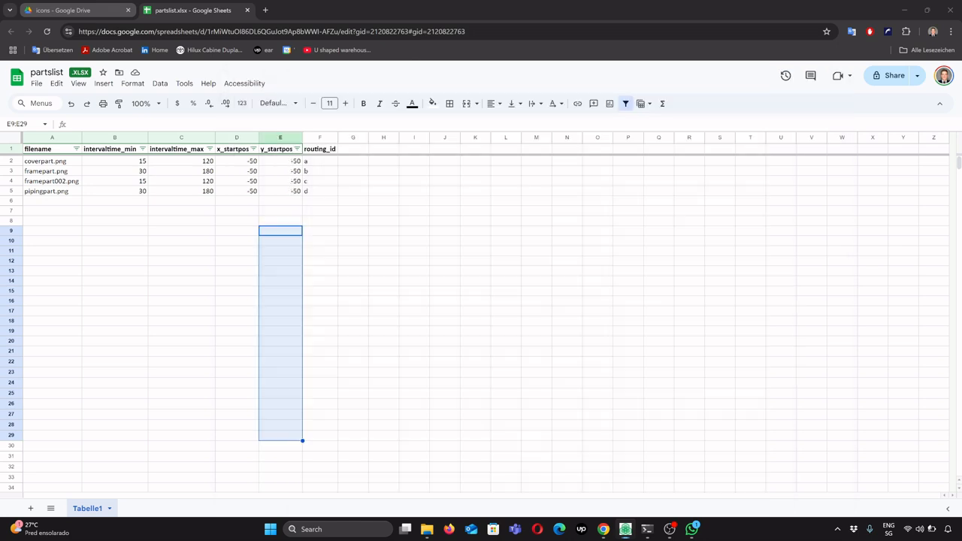
click(63, 10)
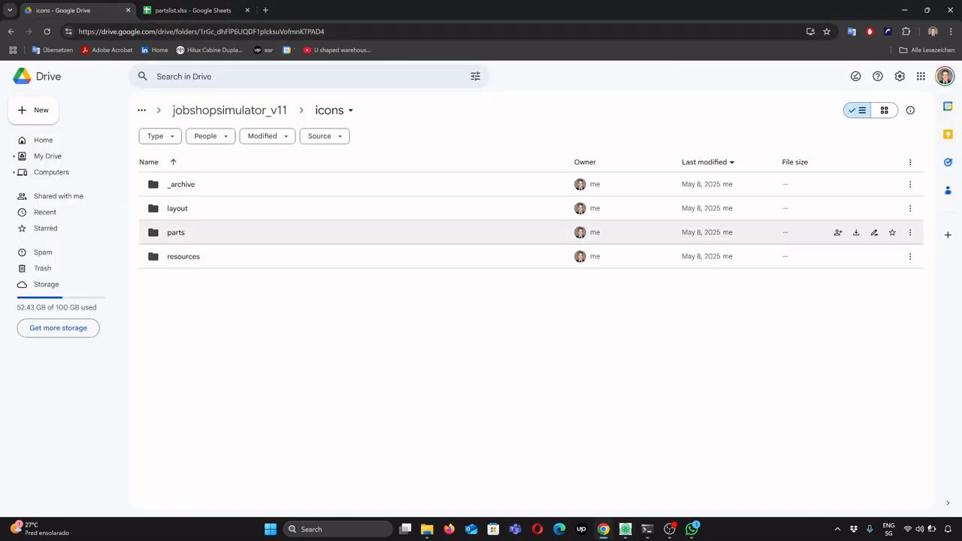
click(230, 111)
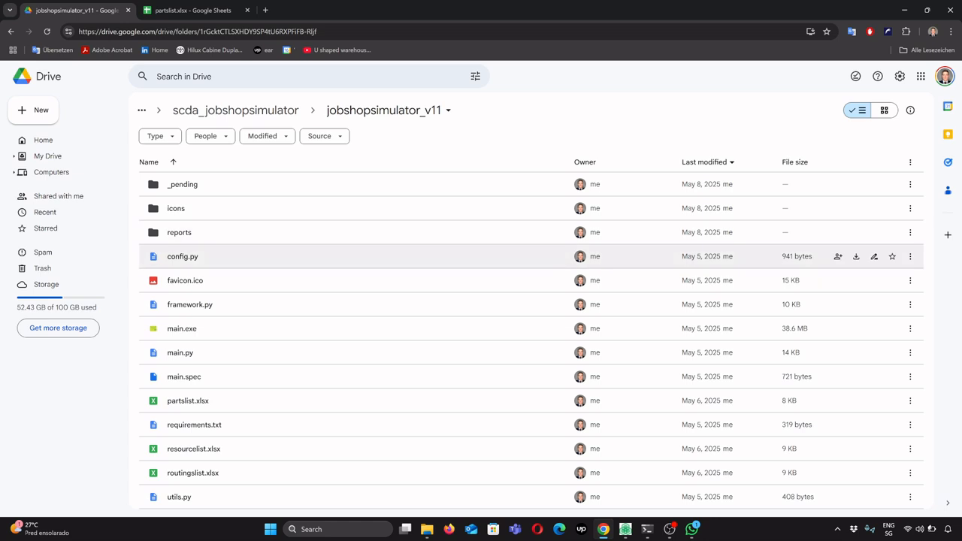
click(183, 256)
double_click(183, 256)
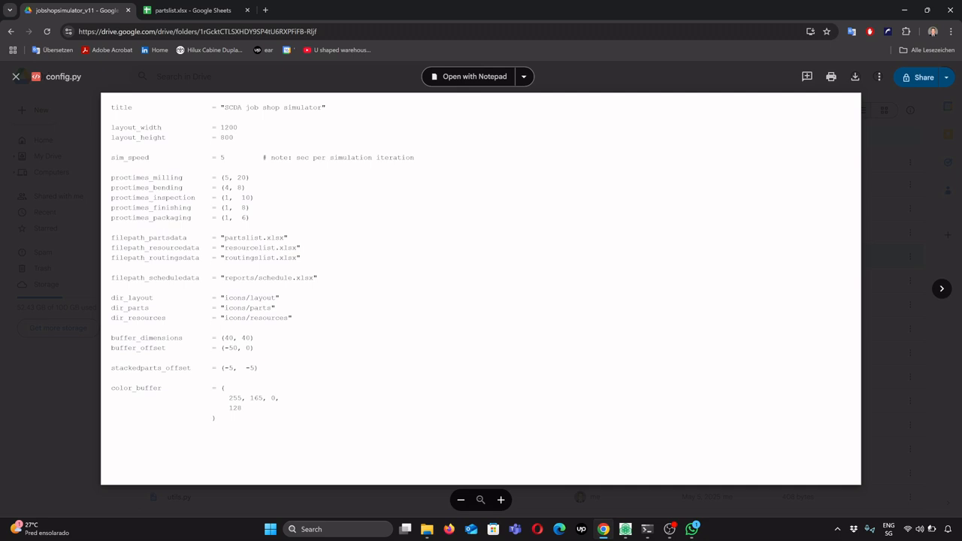
Highlight the layout_width and layout_height lines in config.py, and close the preview.
double_click(227, 137)
drag(221, 127, 238, 127)
click(230, 129)
drag(234, 139, 110, 128)
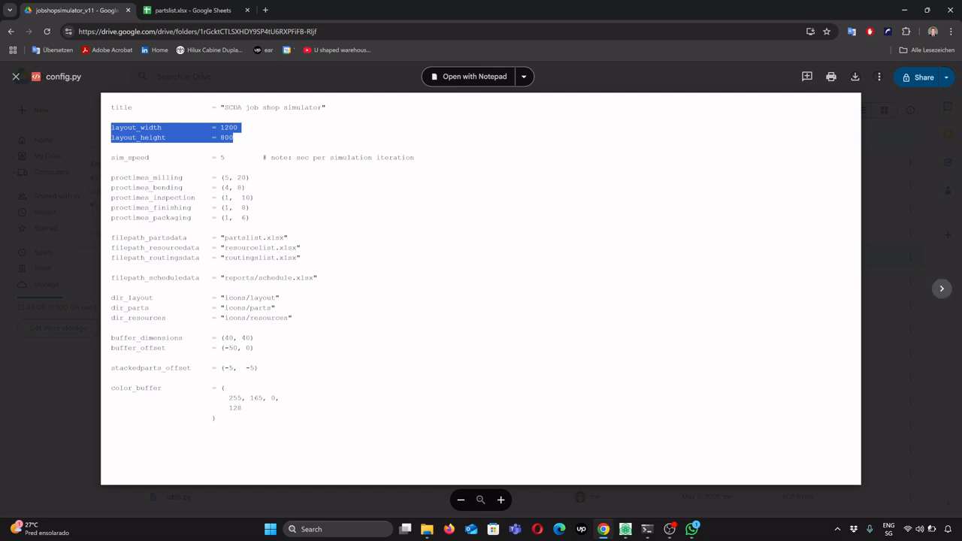
key(Escape)
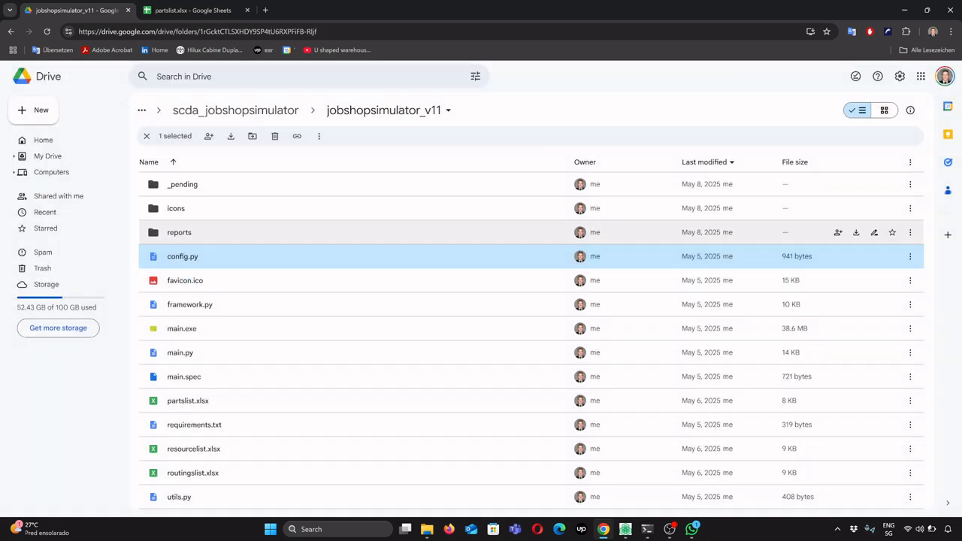
Highlight the routing_id values of all four parts in partslist, and select the routing_id of pipingpart.png.
key(ctrl+Tab)
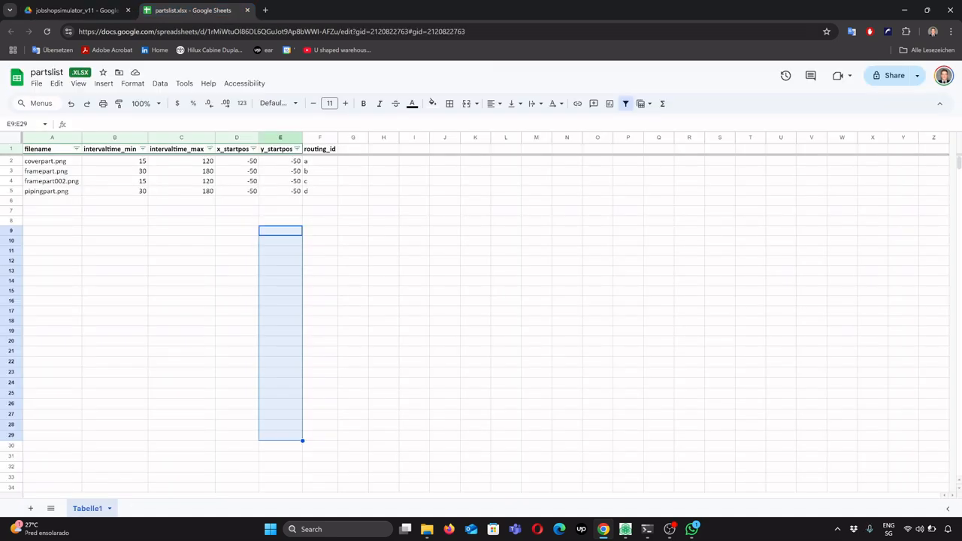
drag(319, 161, 320, 191)
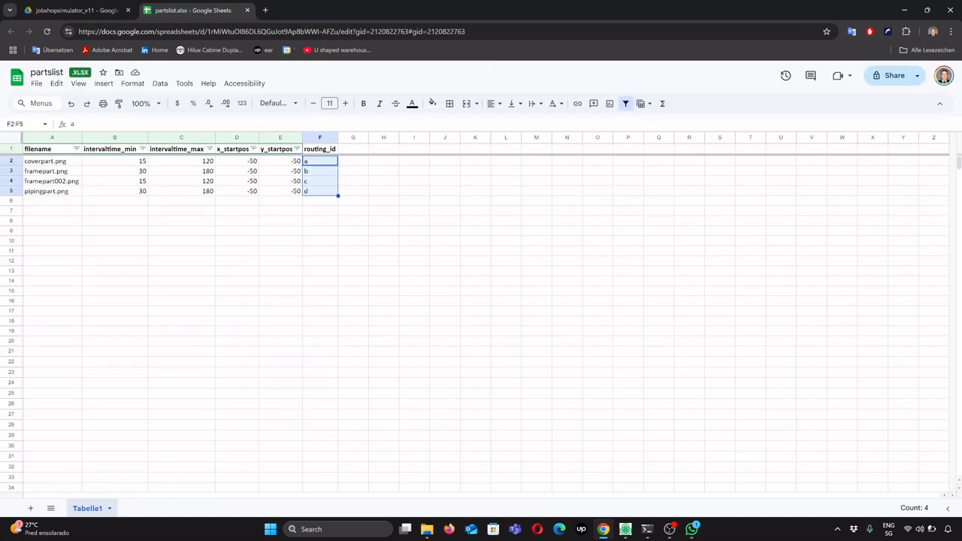
click(320, 191)
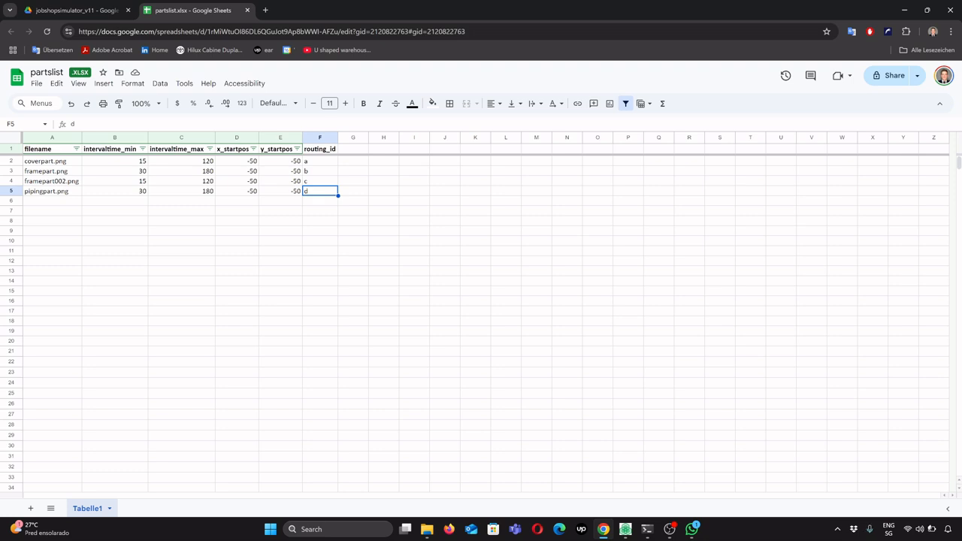
Open routingslist.xlsx from the jobshopsimulator_v11 Drive folder in Google Sheets.
click(75, 10)
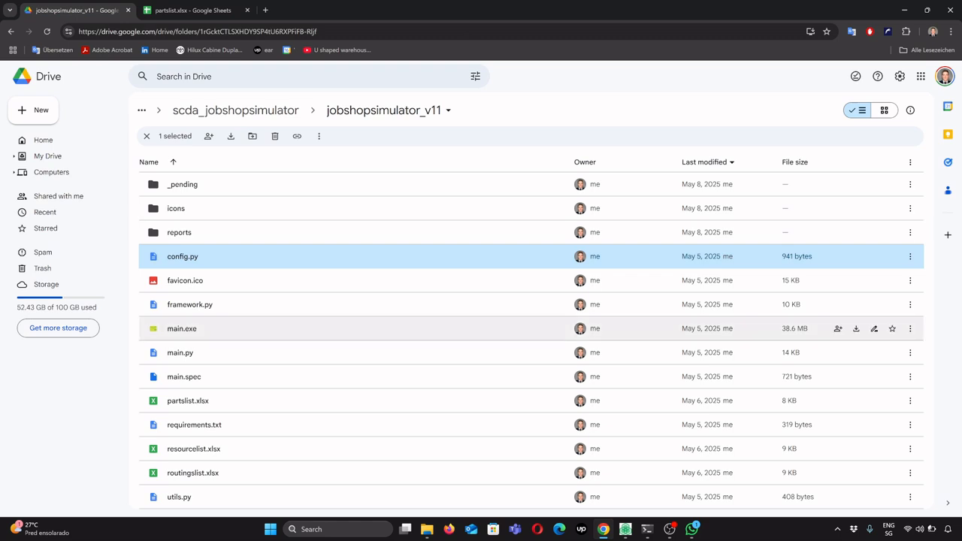
double_click(193, 473)
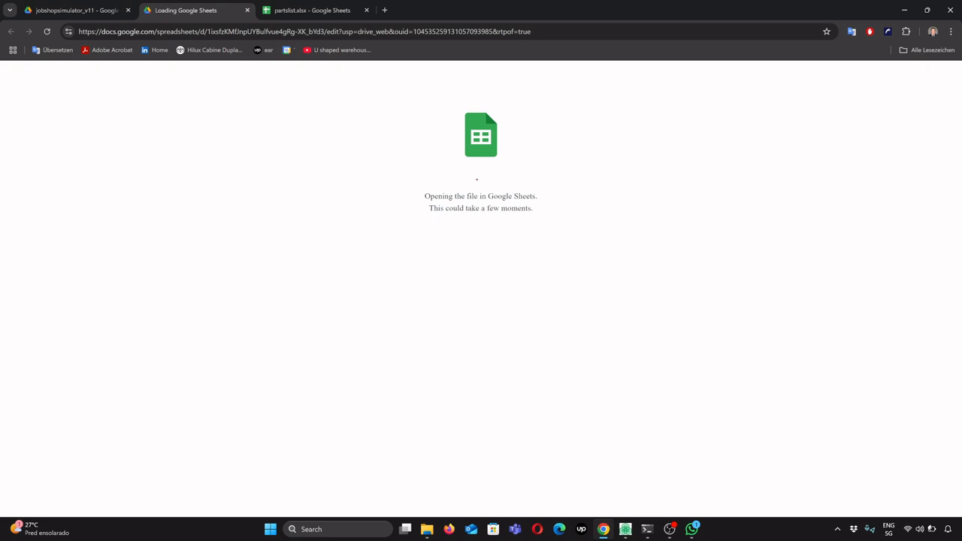
click(312, 10)
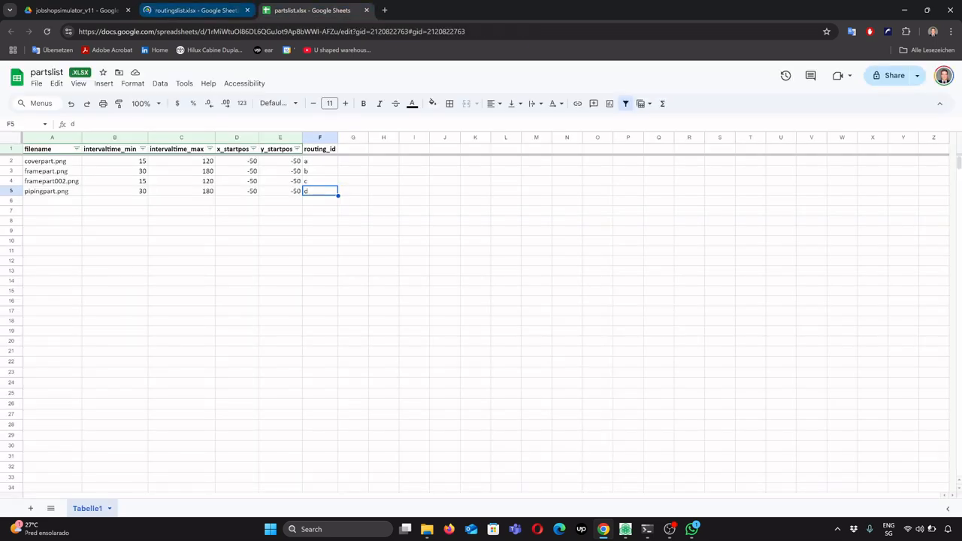
click(196, 10)
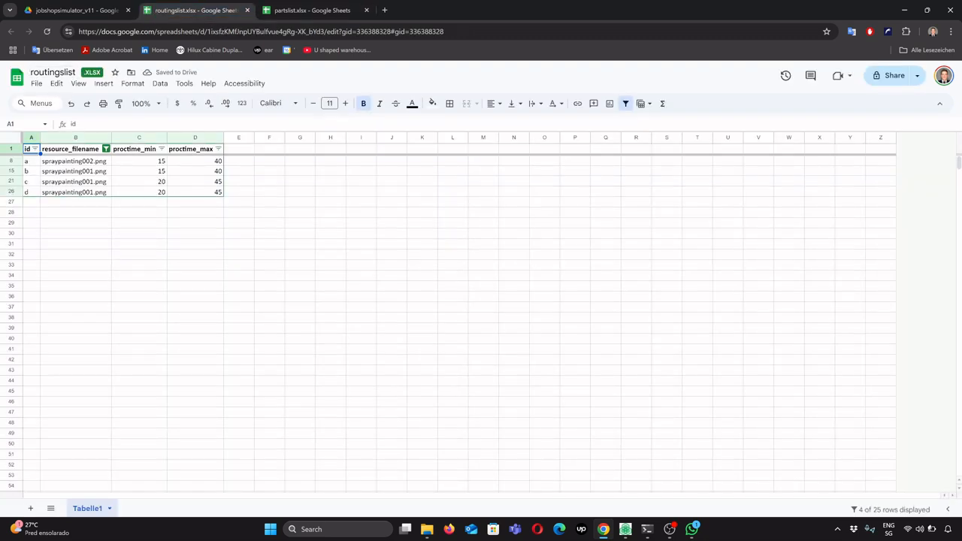
Include all resource_filename values in the routings filter, and look at the filter values of the id column.
click(106, 149)
click(131, 272)
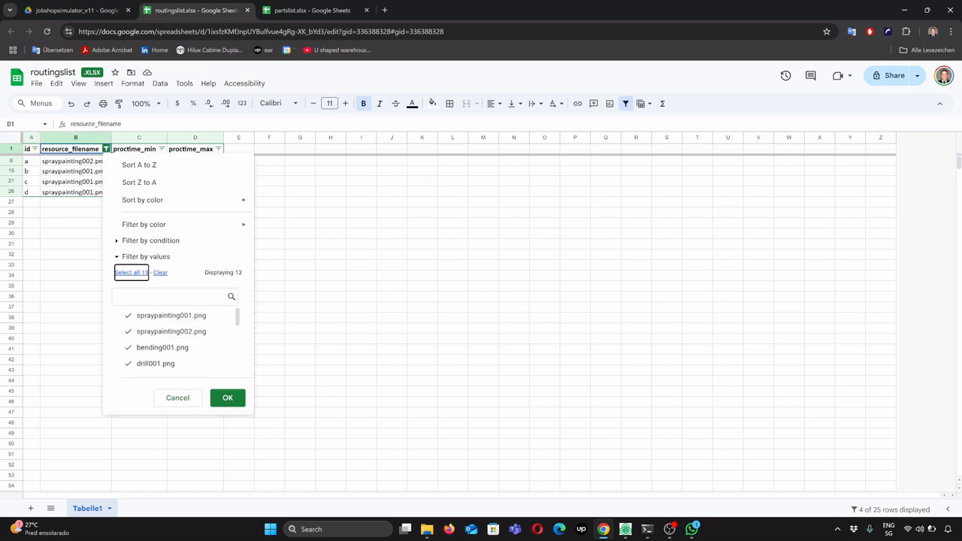
click(227, 398)
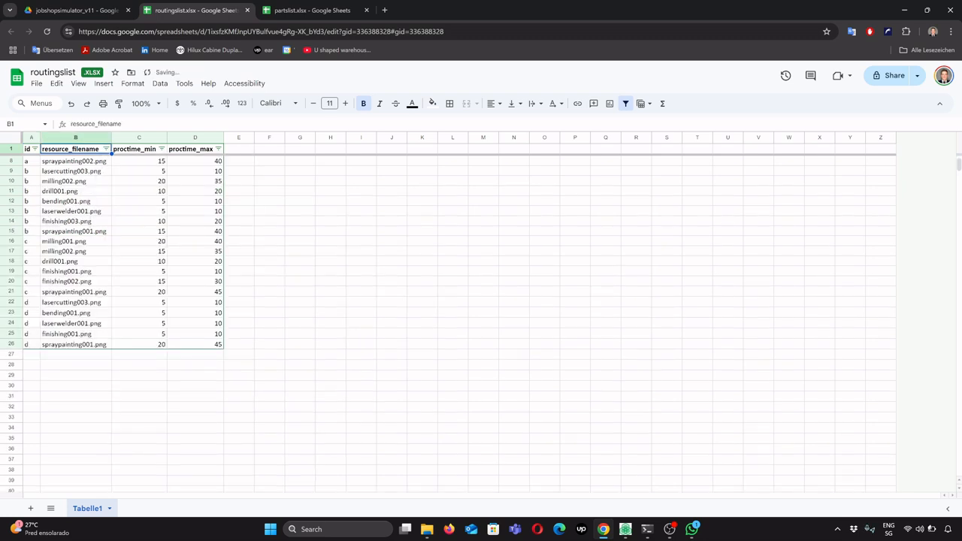
click(362, 221)
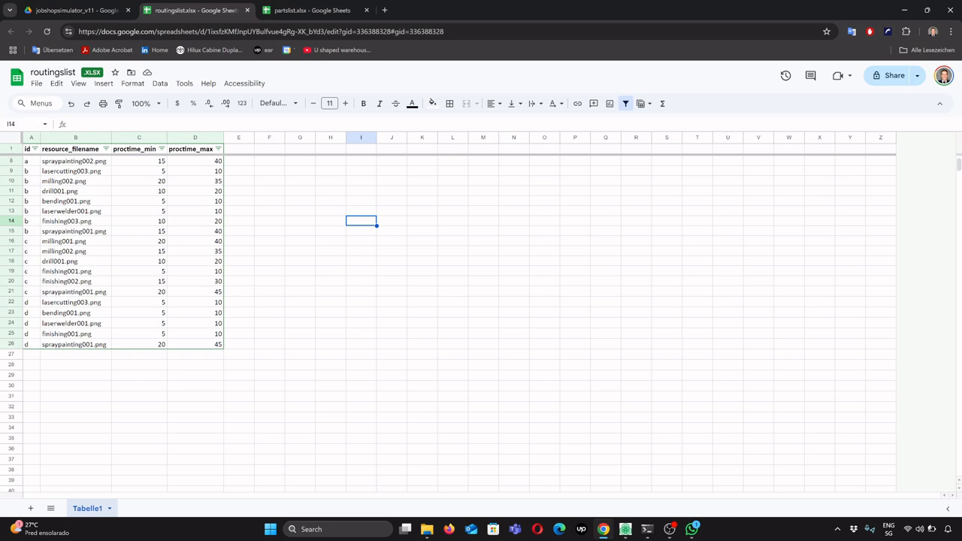
click(35, 149)
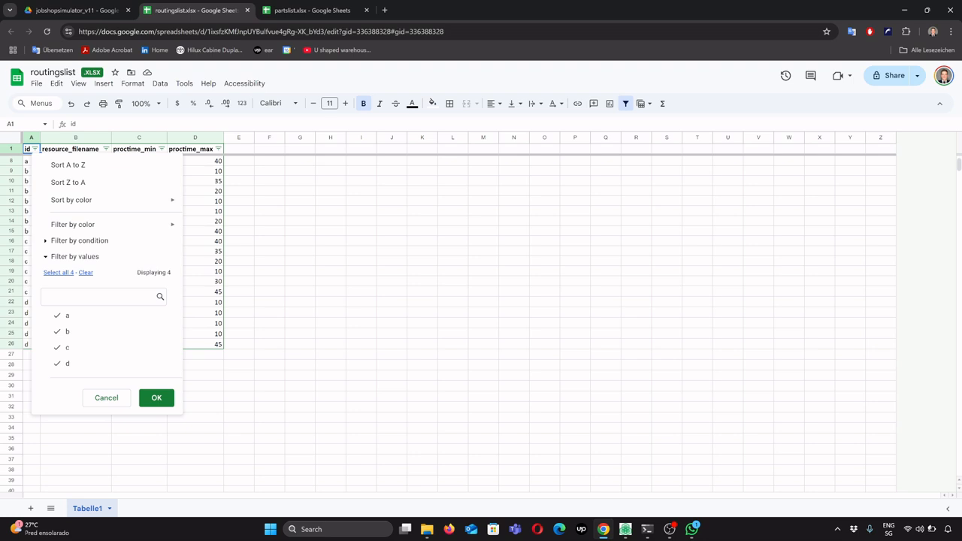
click(422, 291)
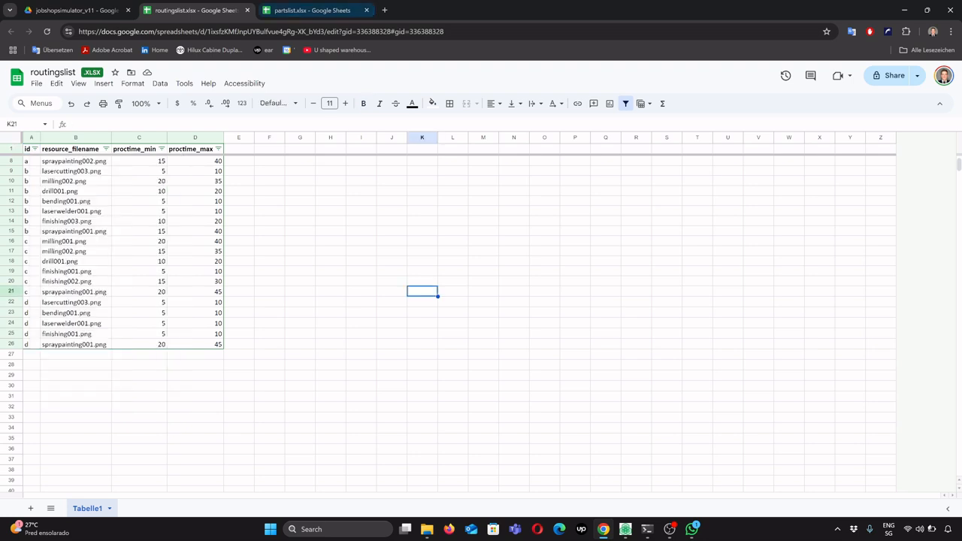
Set the routing_id of coverpart.png to b in partslist.
click(312, 9)
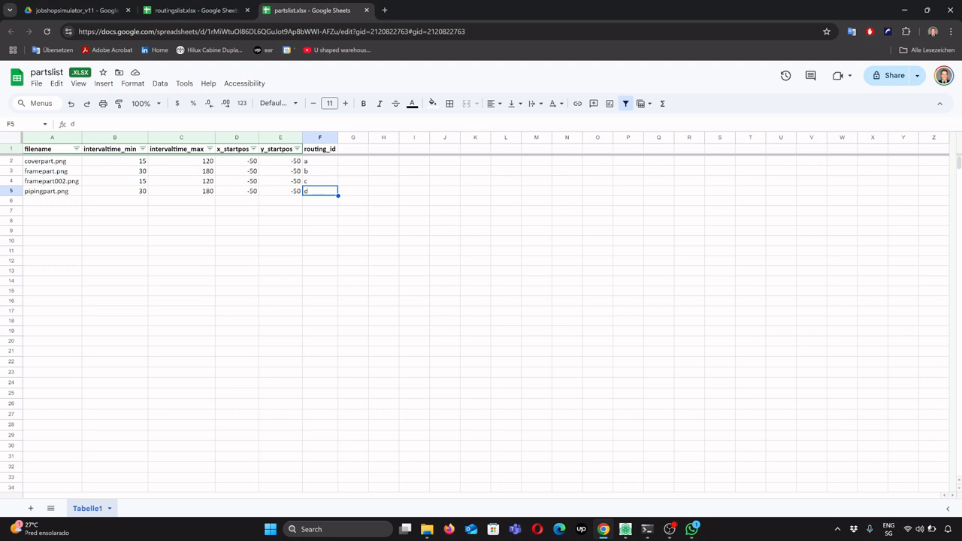
click(319, 161)
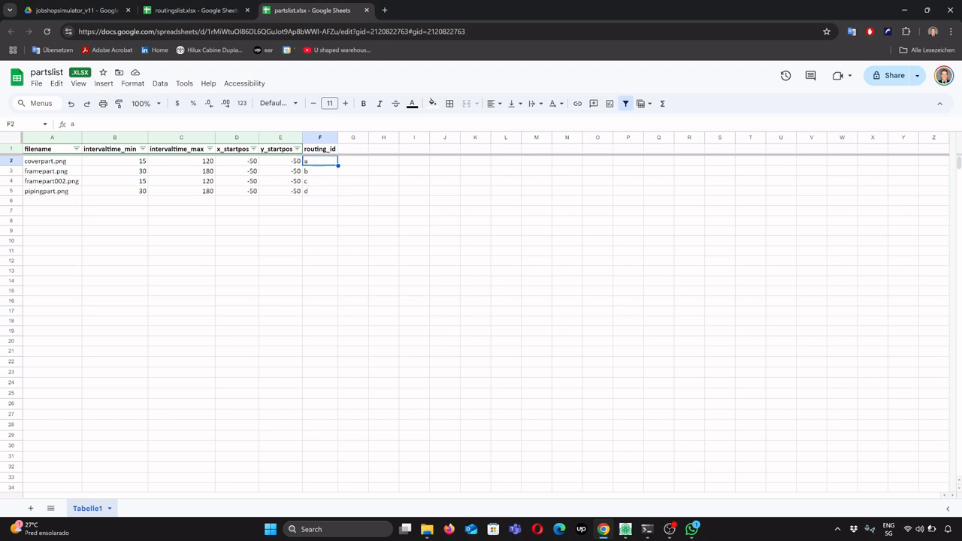
text(b)
click(384, 181)
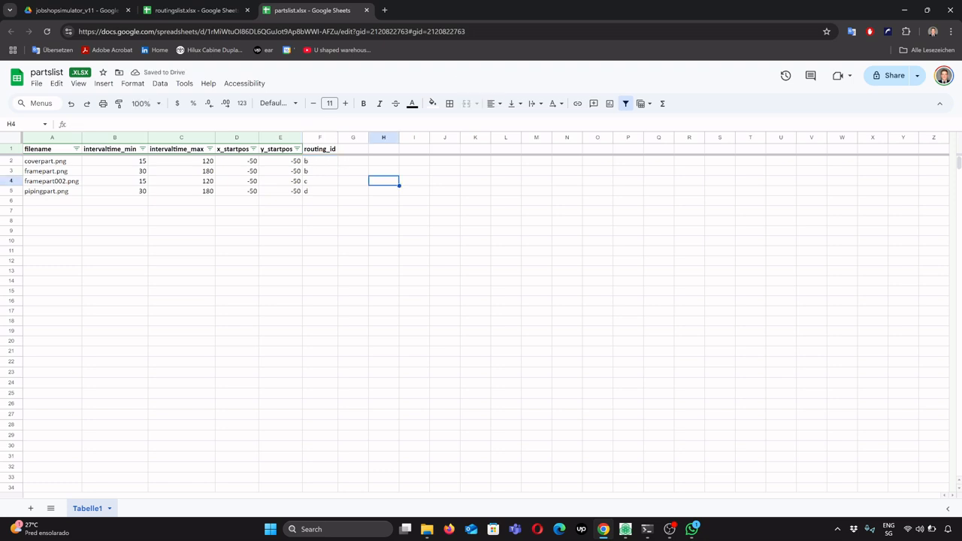
Set the routing_id of coverpart.png back to a.
key(Left)
key(Up)
key(Up)
key(Left)
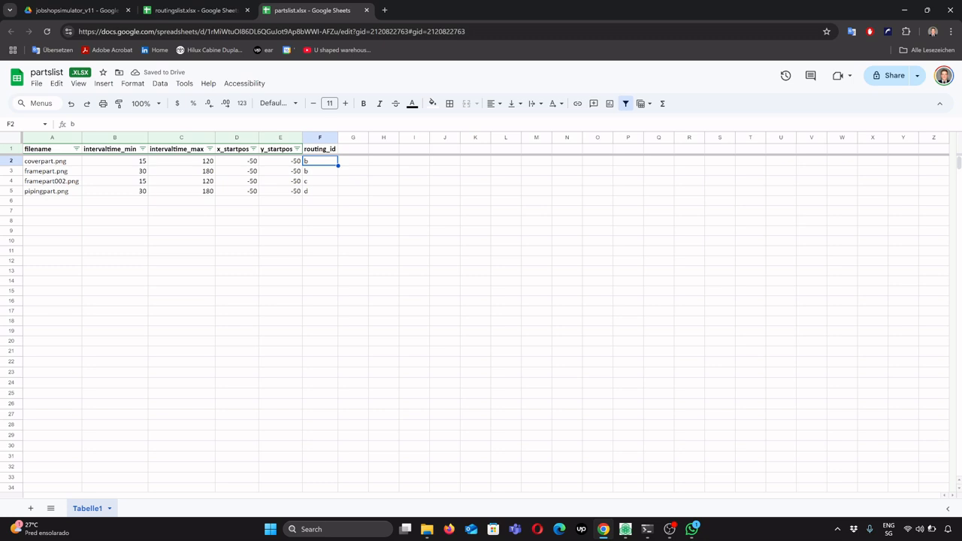
text(a)
key(Tab)
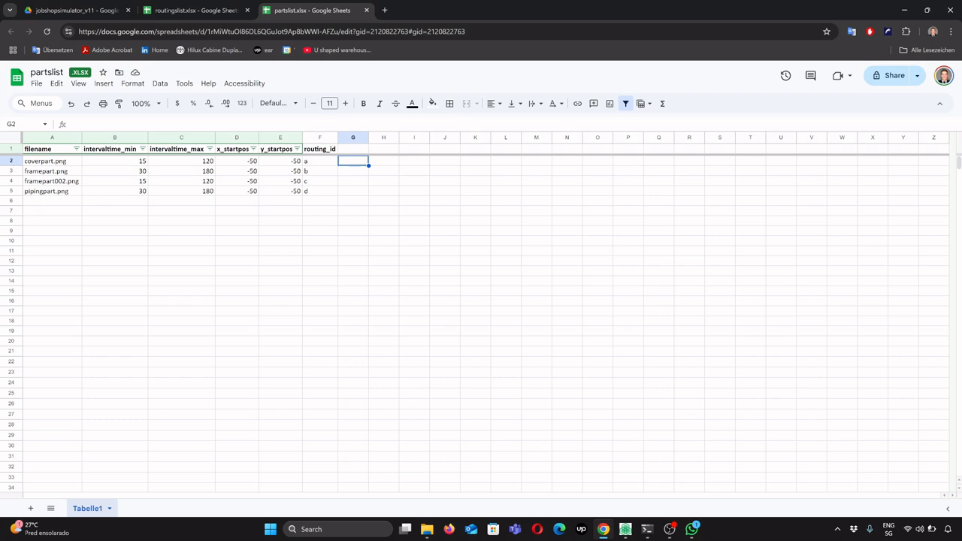
Examine the routing ids in routingslist up to the first data row, and select the whole id column.
click(195, 10)
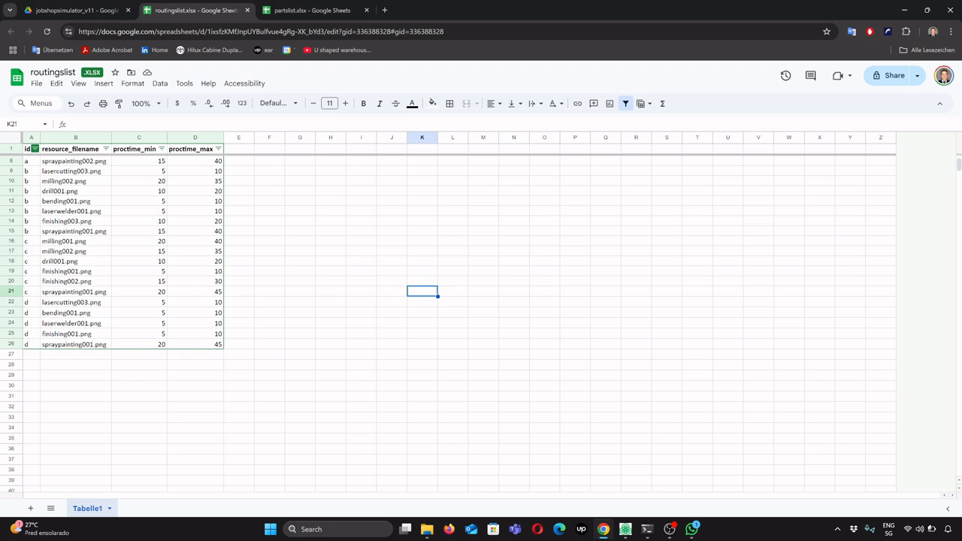
click(75, 201)
click(30, 202)
click(30, 181)
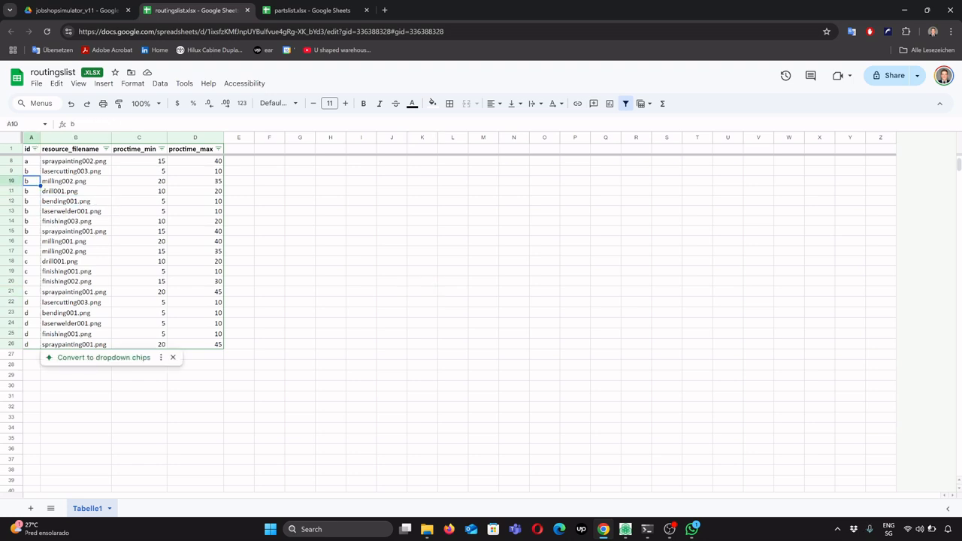
key(Up)
key(Up)
key(Up)
key(Up)
key(Up)
key(Up)
key(Up)
key(Up)
key(Up)
key(Down)
key(Down)
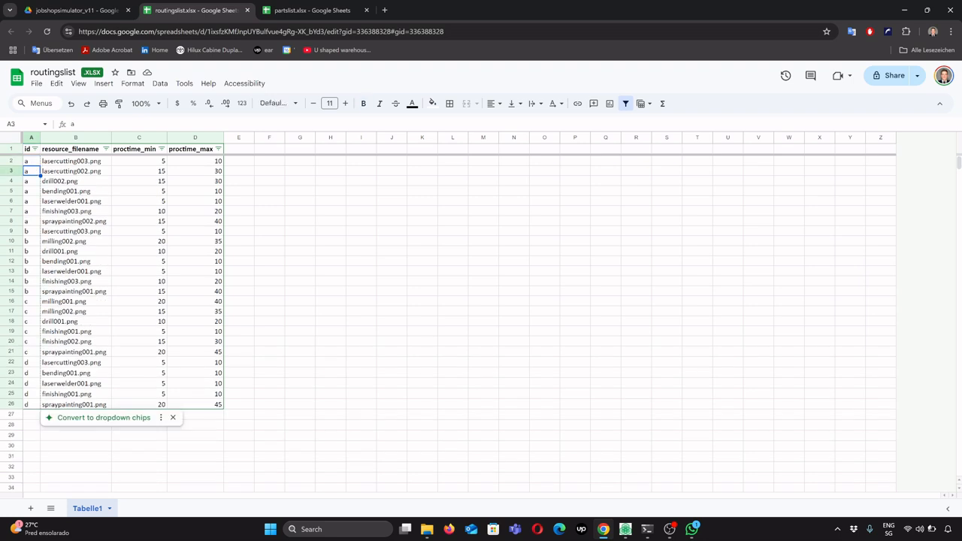
key(Up)
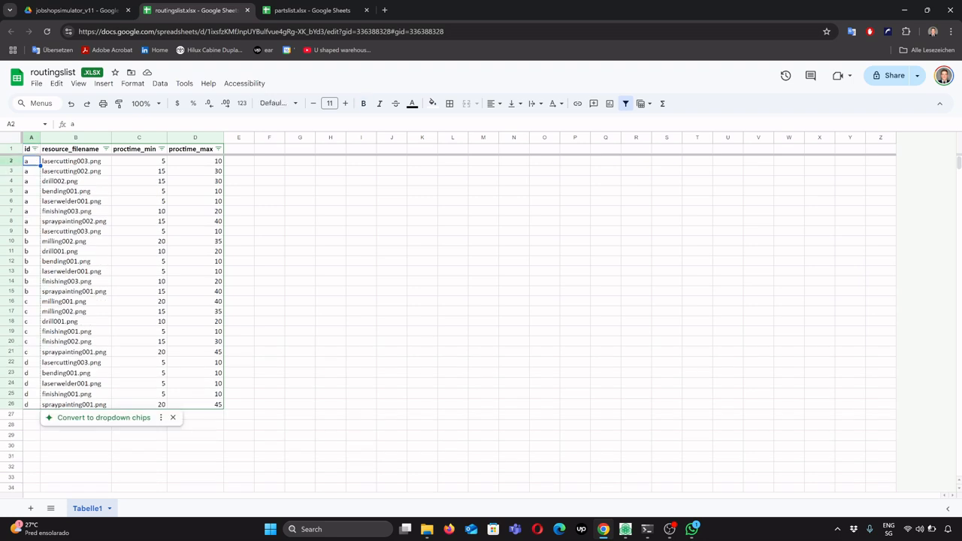
key(ctrl+space)
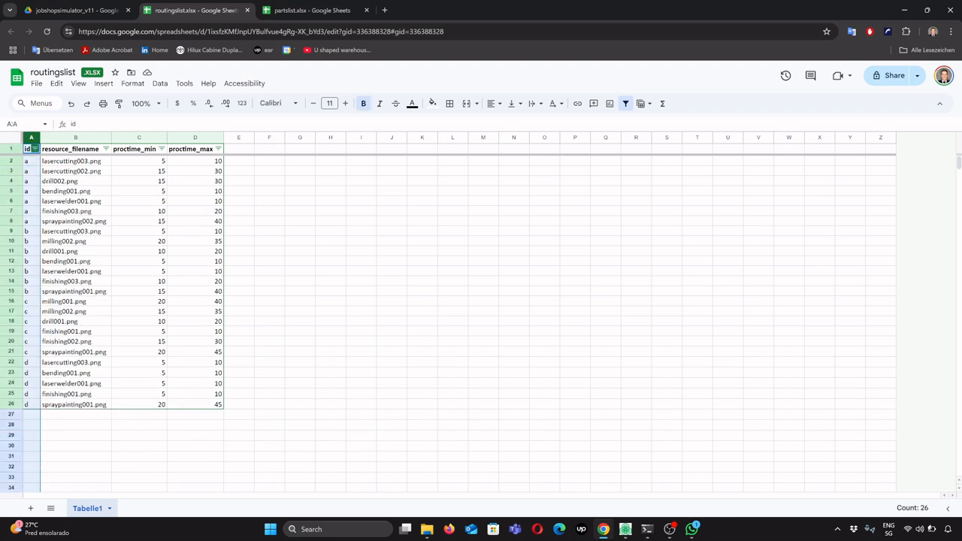
click(35, 149)
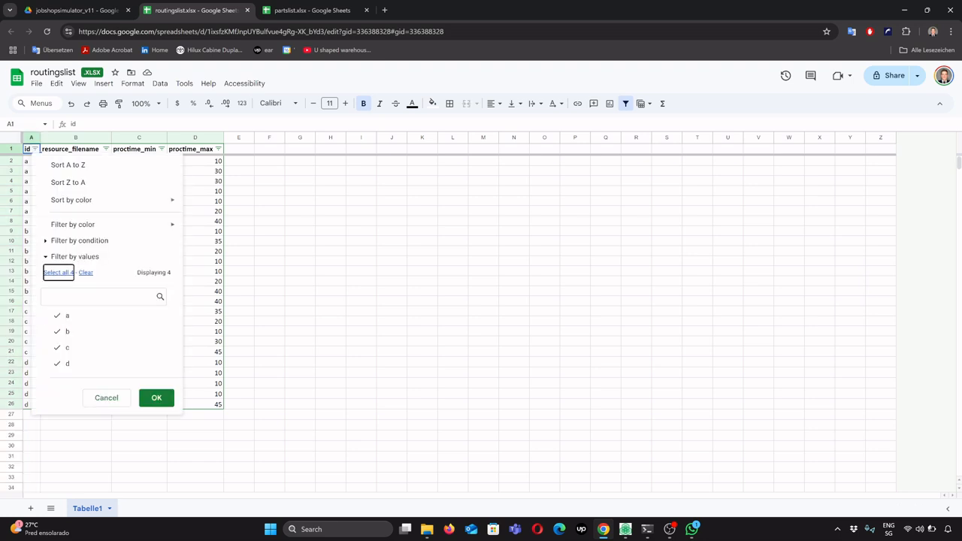
click(74, 257)
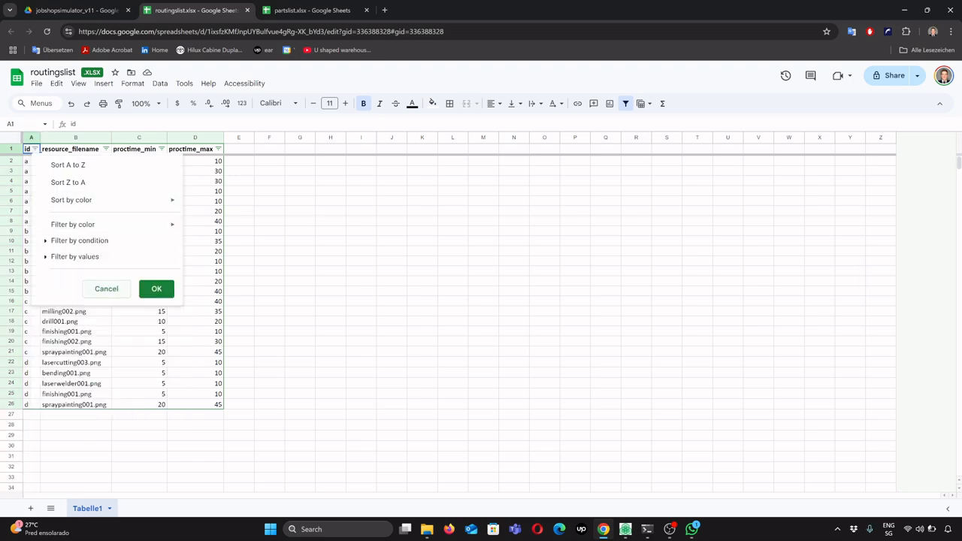
click(106, 289)
Filter the id column of routingslist to show only routing a, and select the first resource file name, lasercutting003.png.
click(34, 149)
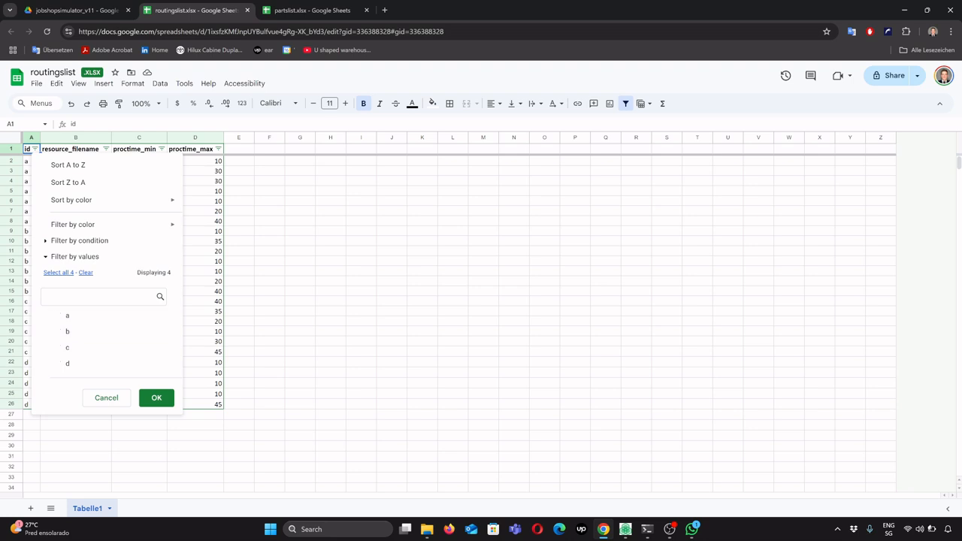
click(157, 397)
click(34, 149)
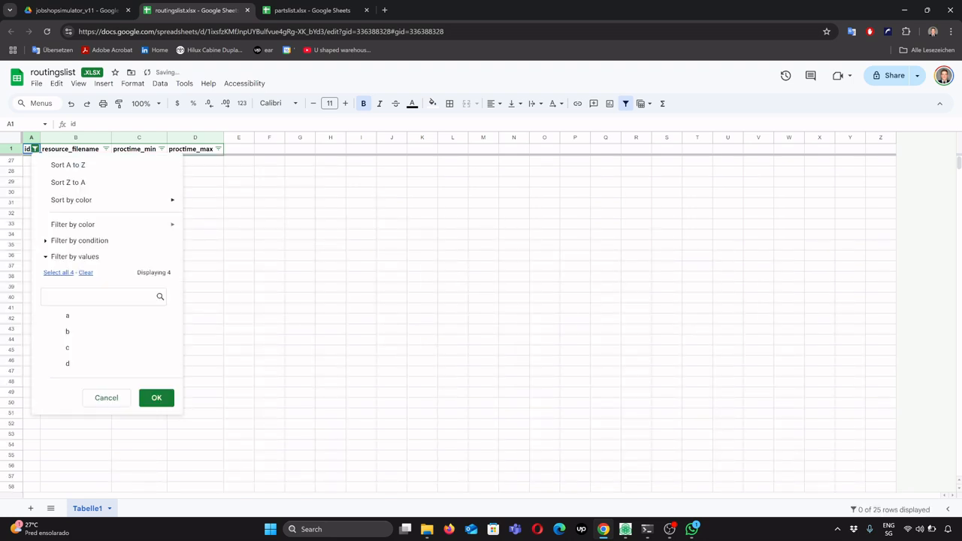
click(56, 315)
click(156, 397)
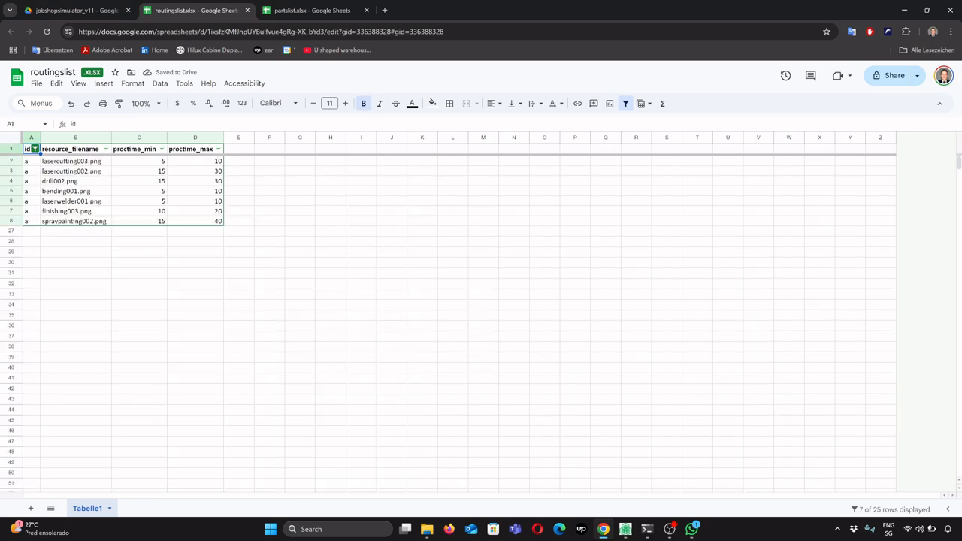
click(31, 161)
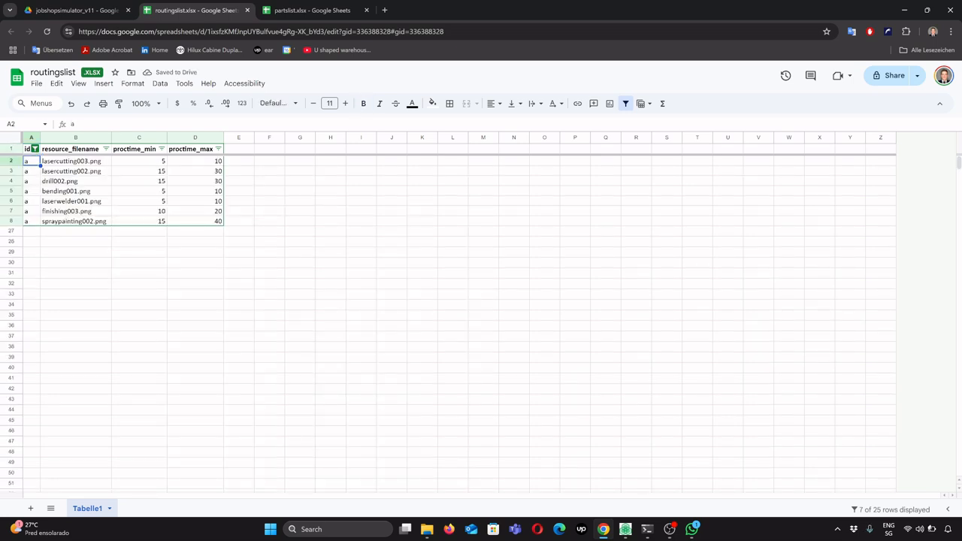
click(75, 161)
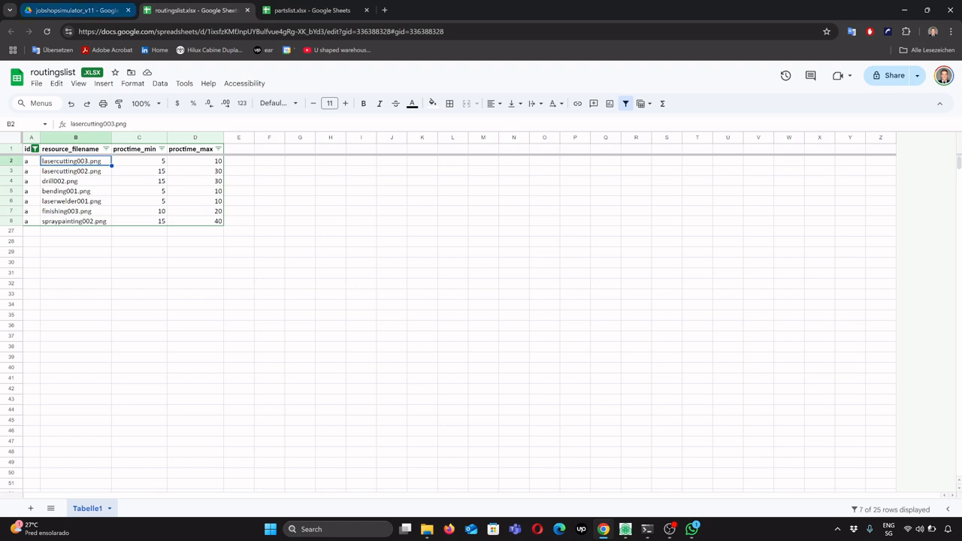
Open the icons/resources folder in Google Drive and compare its image files with the resource file names in routingslist.
click(75, 11)
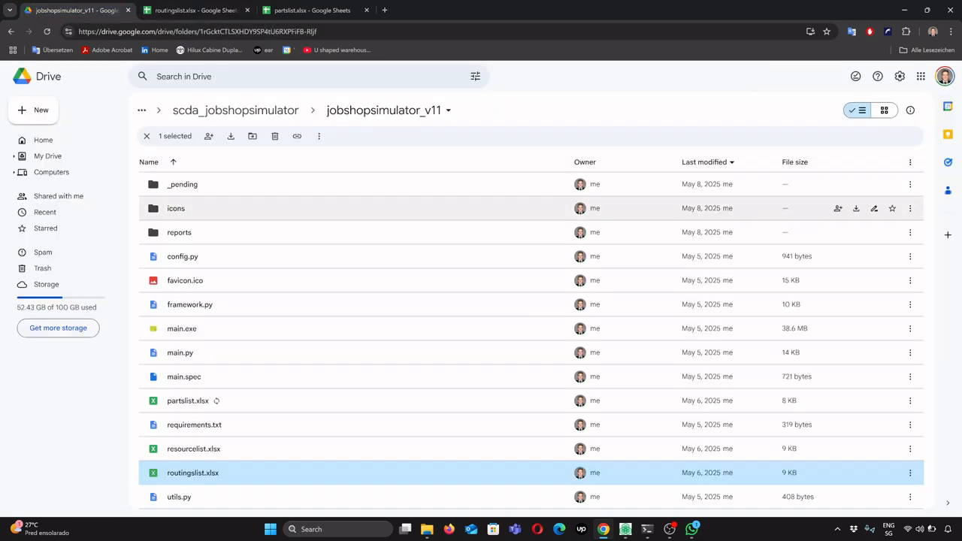
double_click(176, 209)
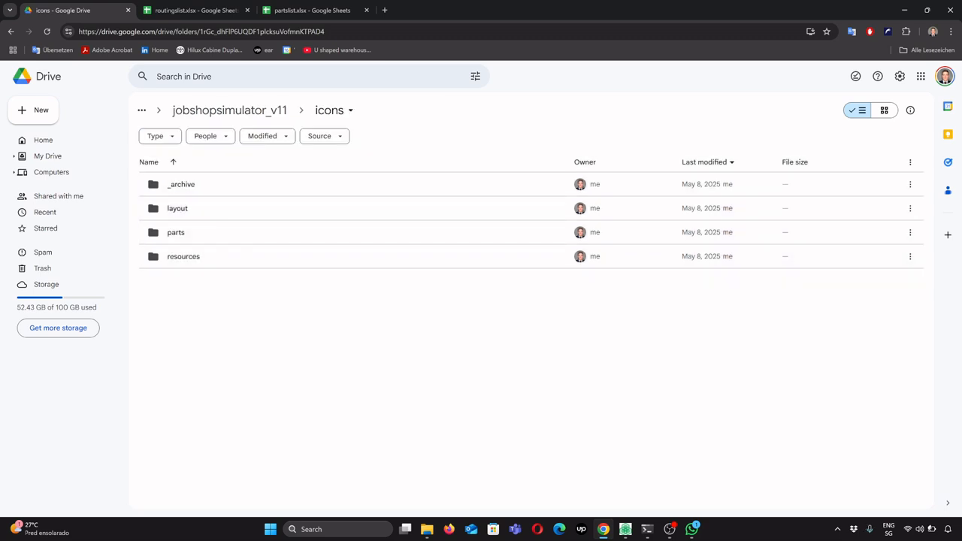
double_click(183, 256)
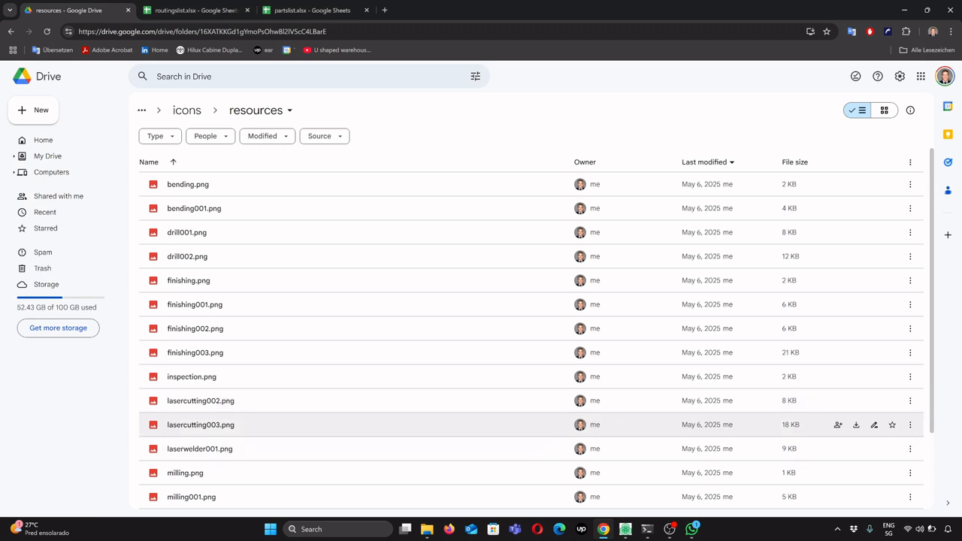
click(192, 9)
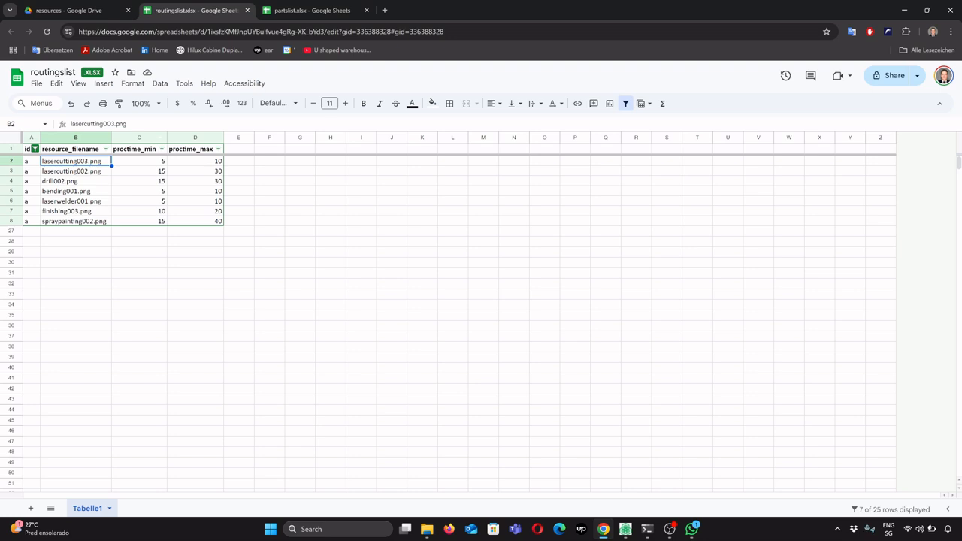
click(68, 10)
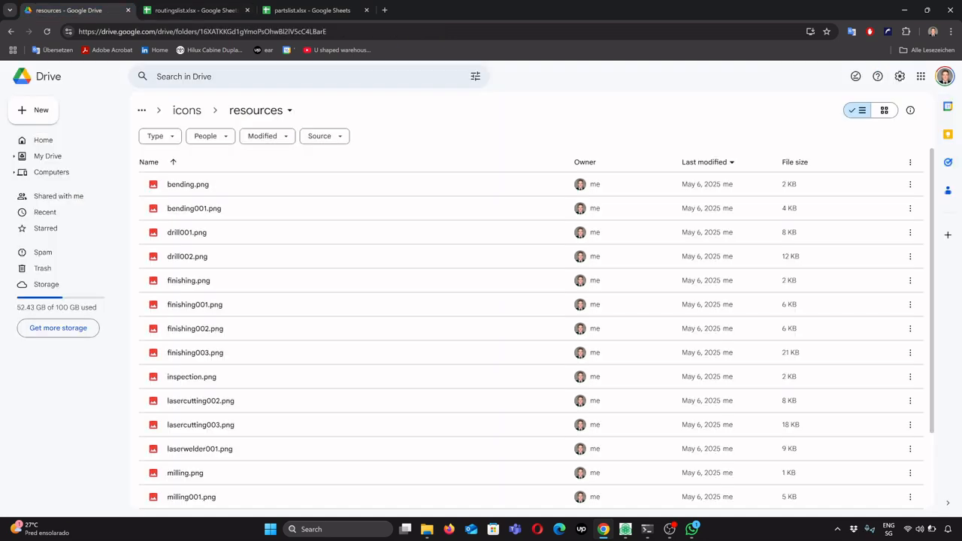
Return to the jobshopsimulator_v11 folder and open resourcelist.xlsx.
click(186, 110)
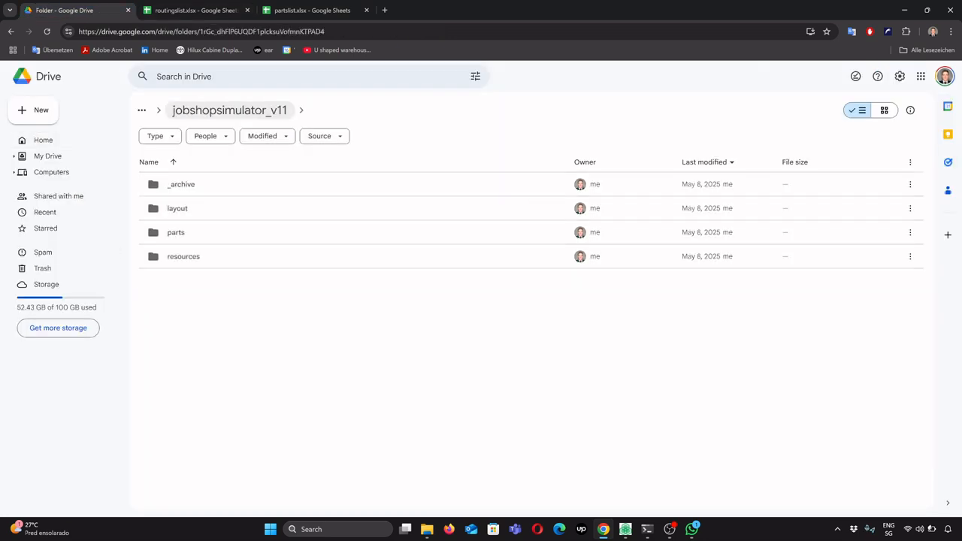
click(229, 110)
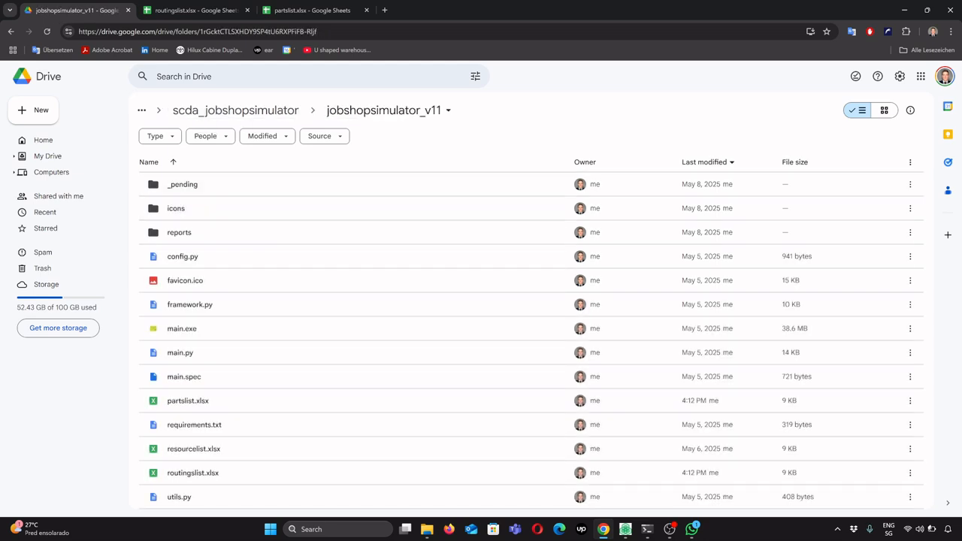
double_click(193, 448)
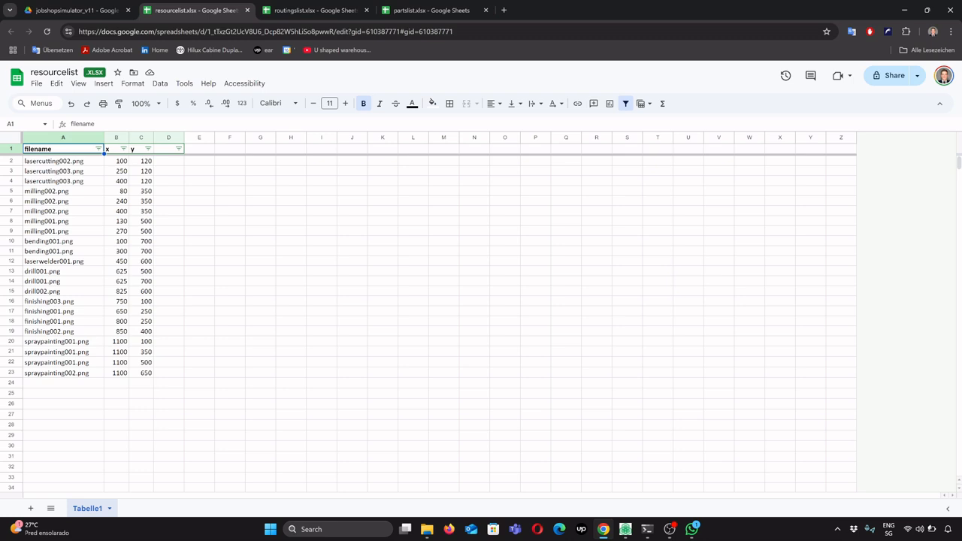
Examine the file name and the x and y coordinates of lasercutting002.png in the first data row of resourcelist.
key(Down)
key(Down)
key(Up)
key(Down)
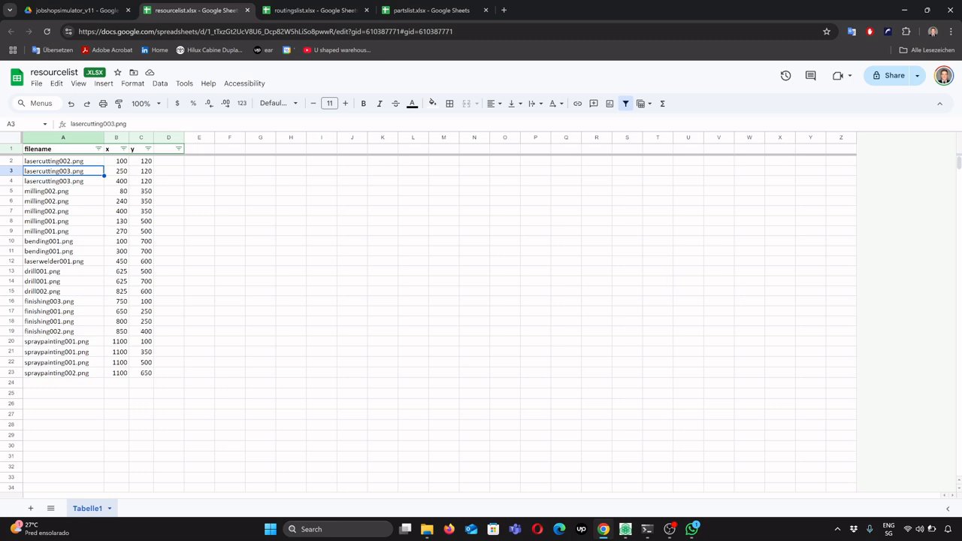
key(Up)
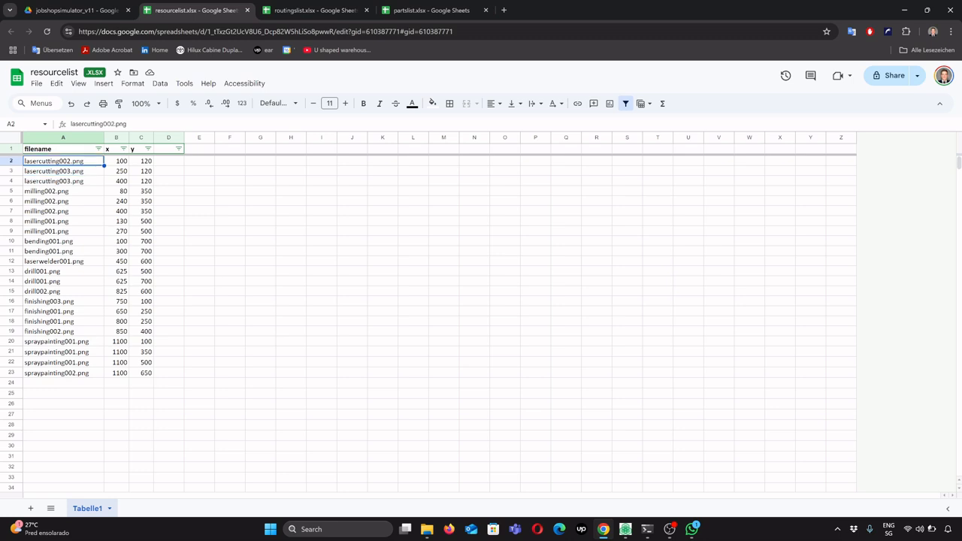
key(Down)
key(Up)
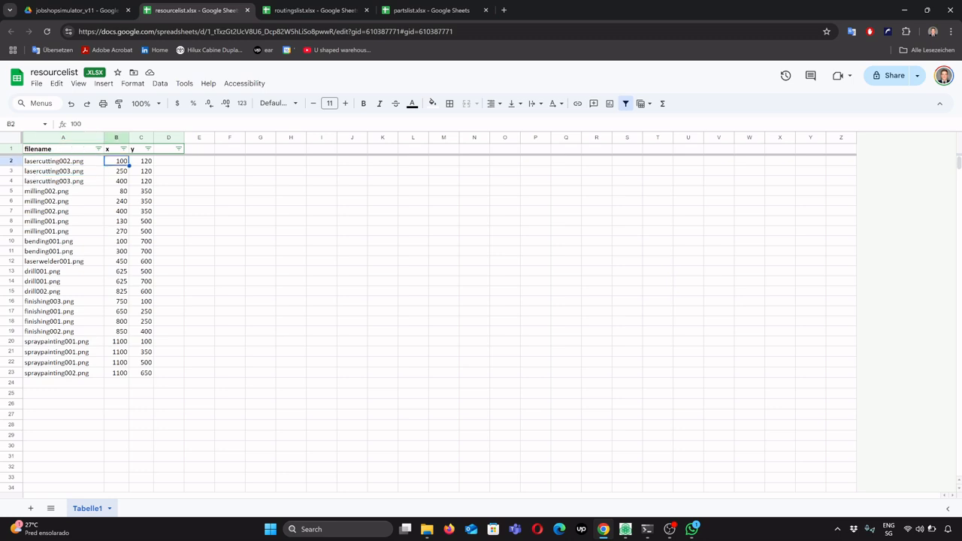
click(142, 161)
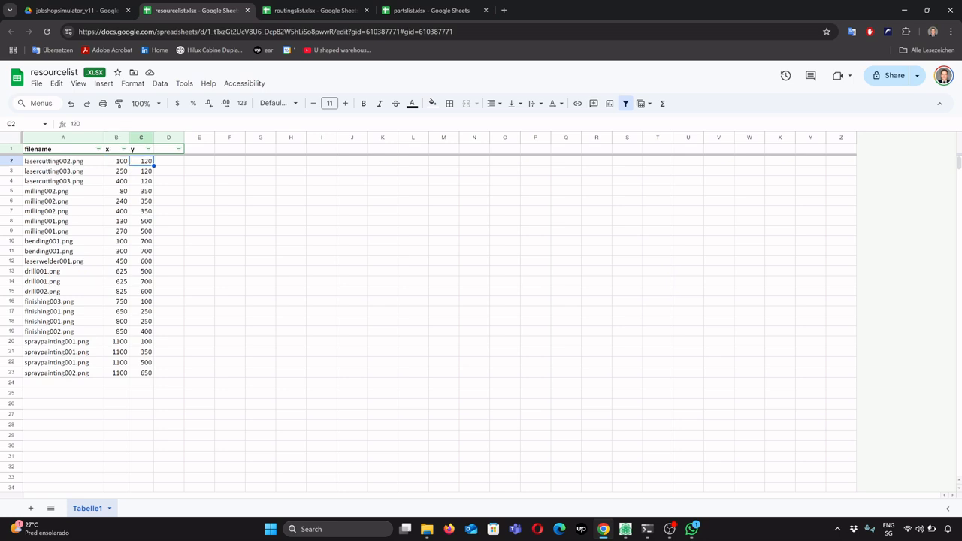
click(117, 161)
click(141, 161)
click(116, 161)
click(63, 160)
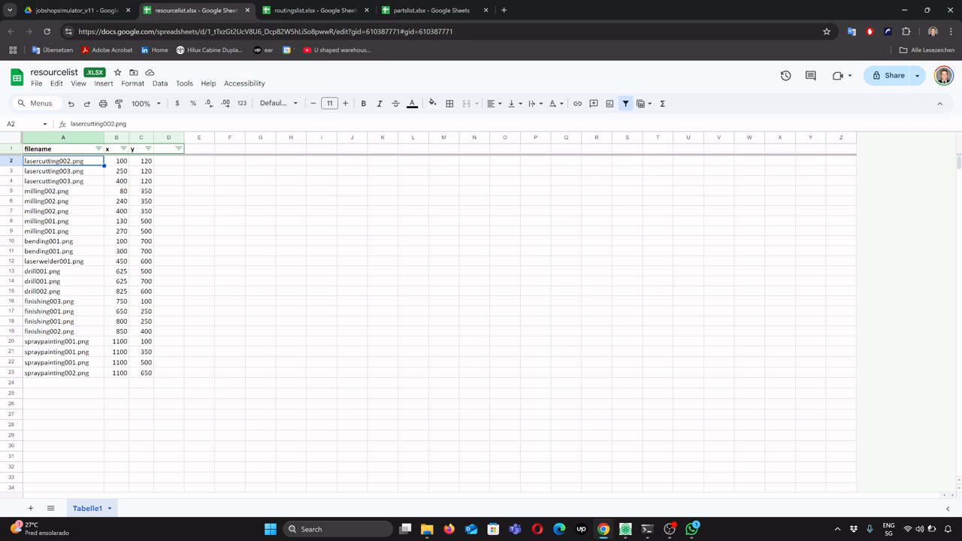
Examine the two lasercutting003.png rows in resourcelist, comparing their file names and x coordinates.
key(Down)
key(Down)
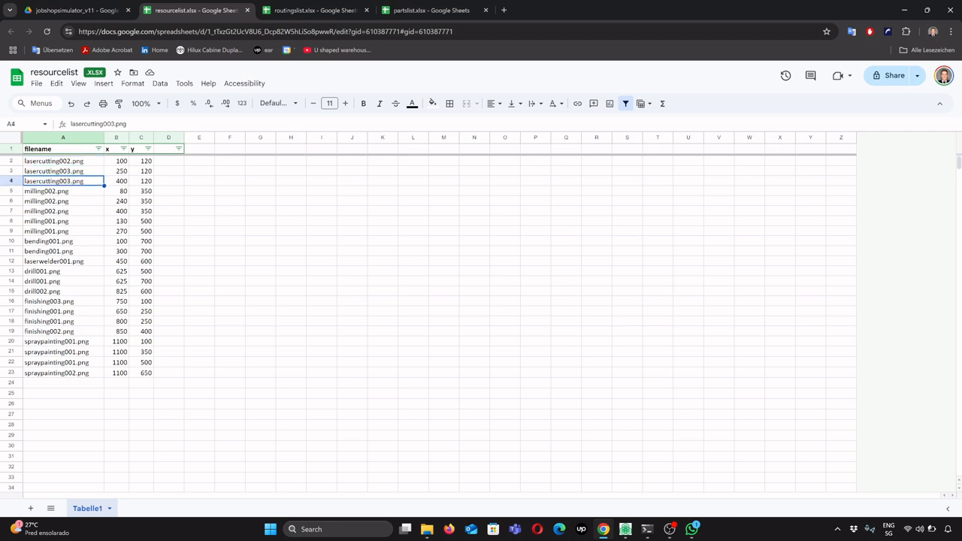
key(Up)
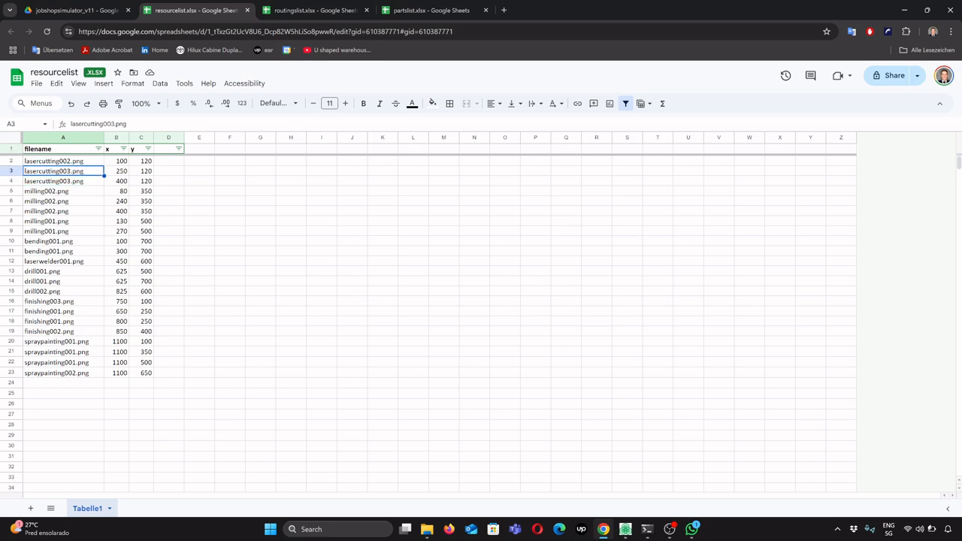
key(shift+Down)
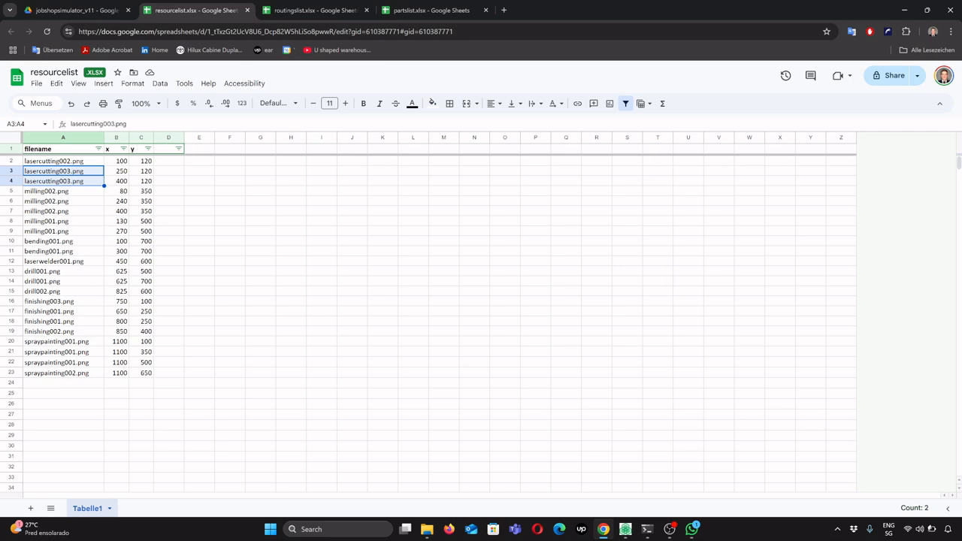
key(shift+Up)
key(Right)
key(Left)
key(shift+Down)
key(Right)
key(Left)
key(shift+Down)
key(Right)
key(Left)
key(shift+Down)
key(shift+Up)
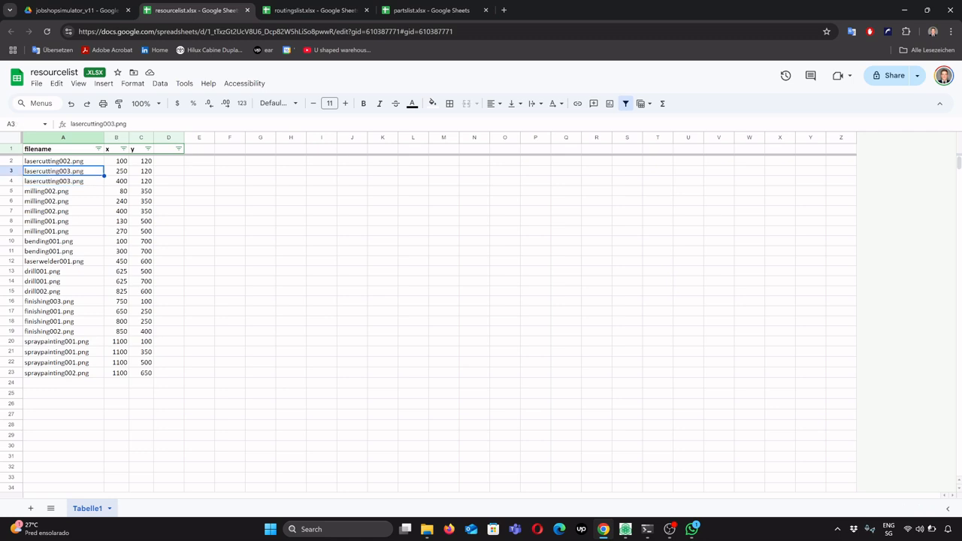
key(shift+Down)
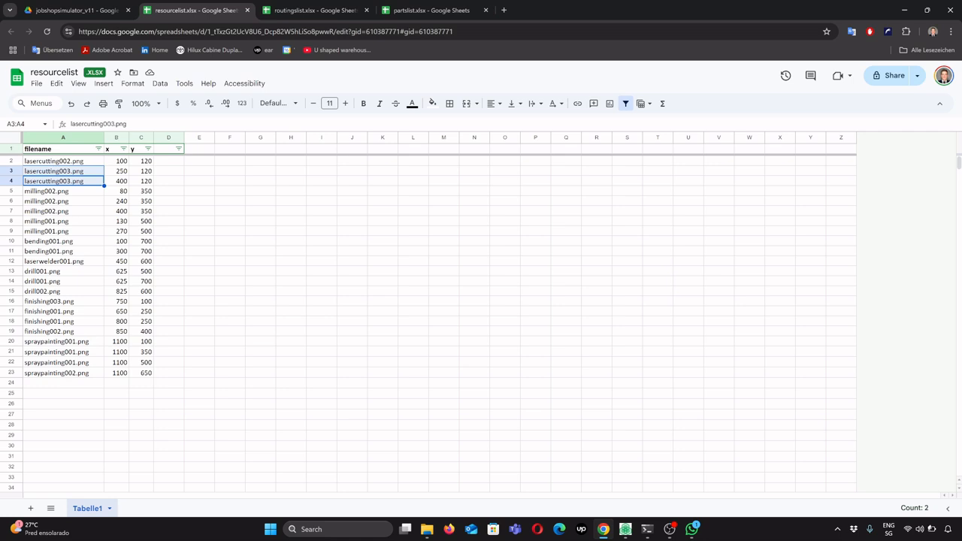
key(Right)
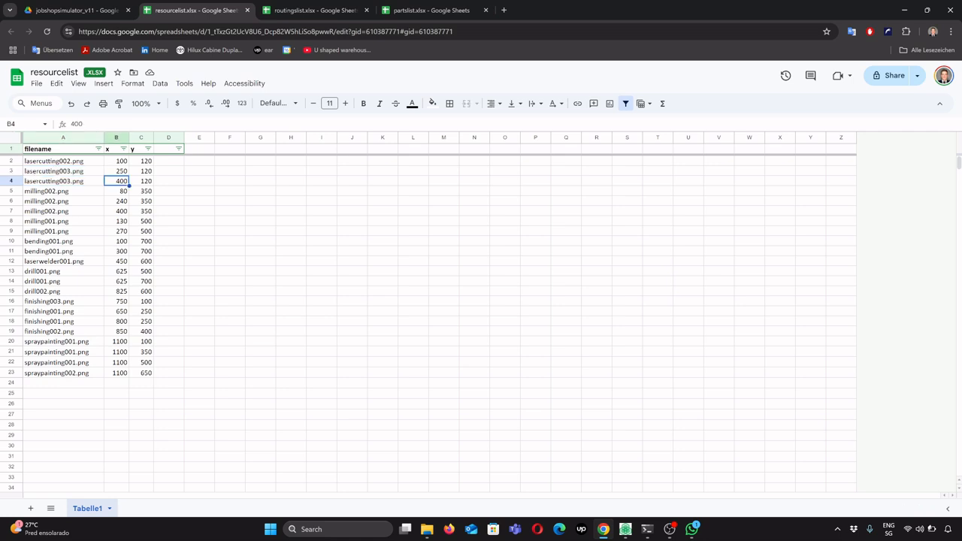
key(Left)
key(Right)
key(Left)
key(Up)
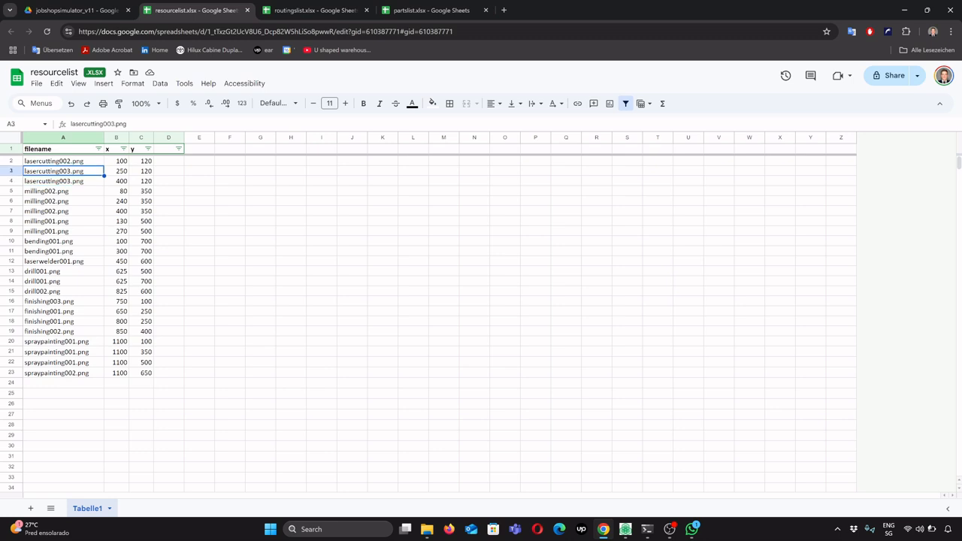
key(Down)
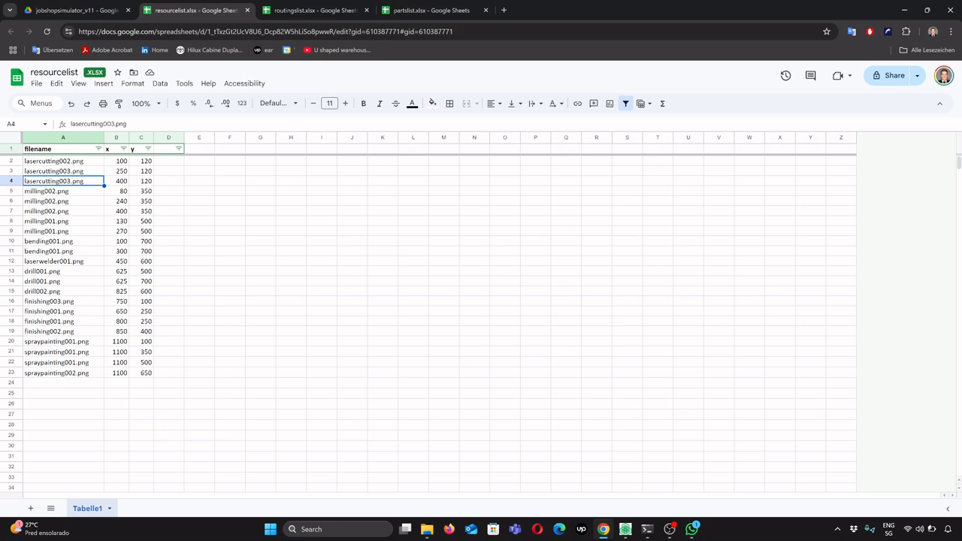
key(Up)
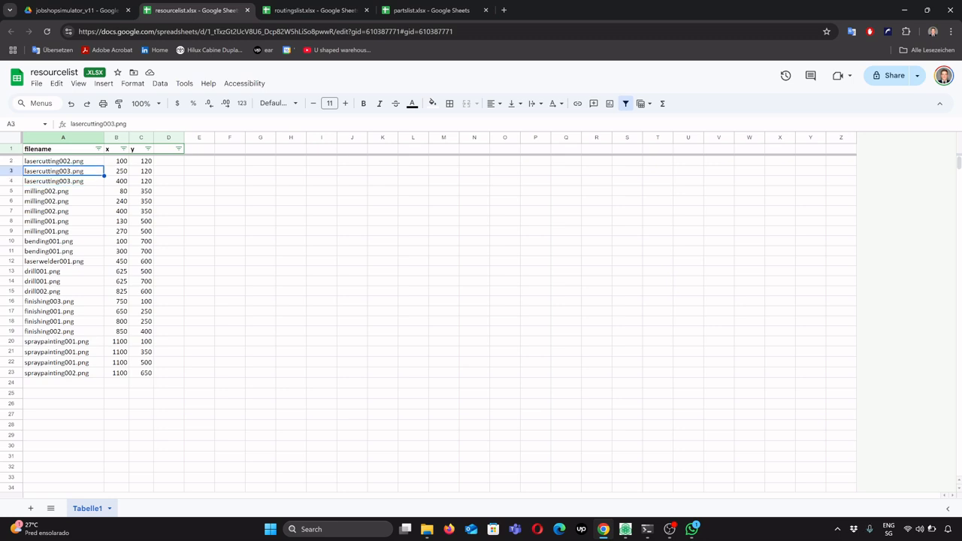
key(shift+Down)
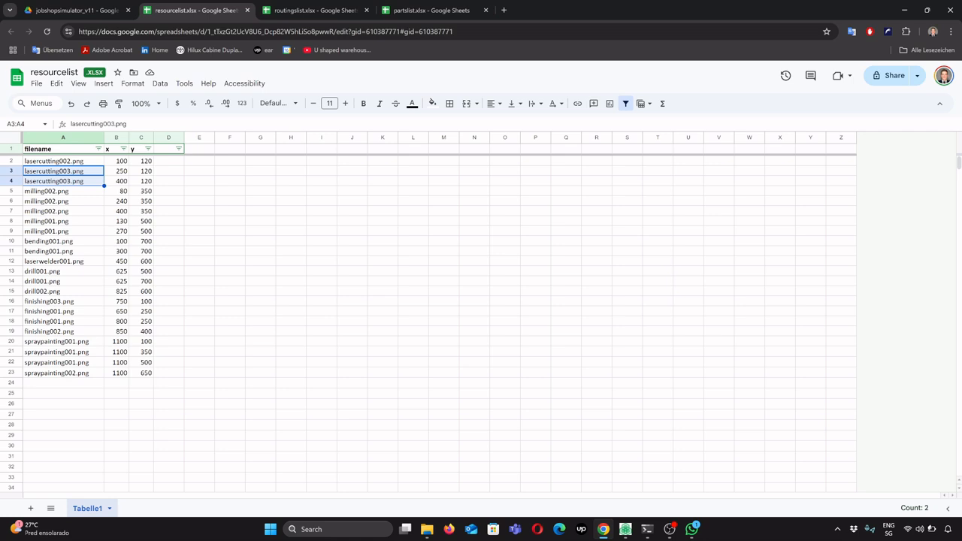
key(shift+Up)
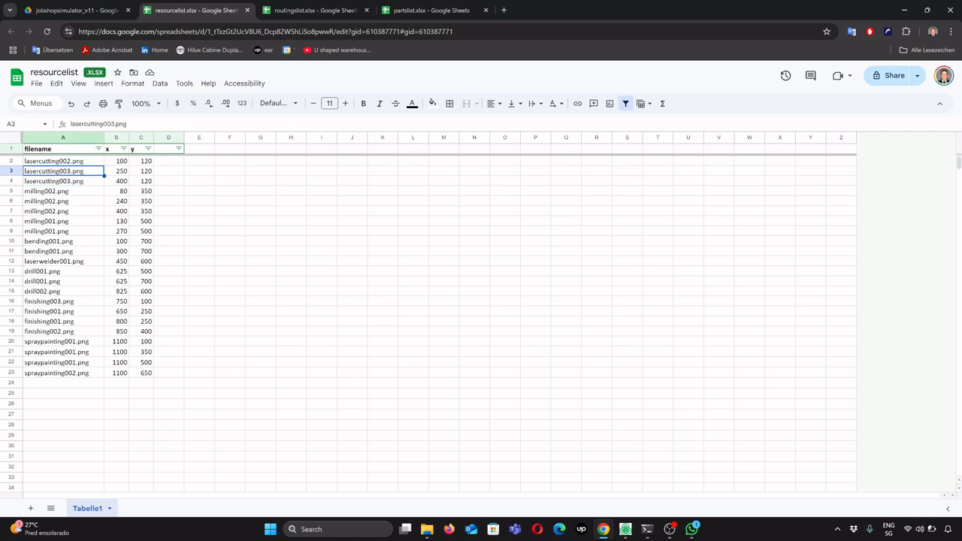
View the machine layout in the running SCDA job shop simulator, and return to lasercutting002.png in resourcelist.
click(625, 529)
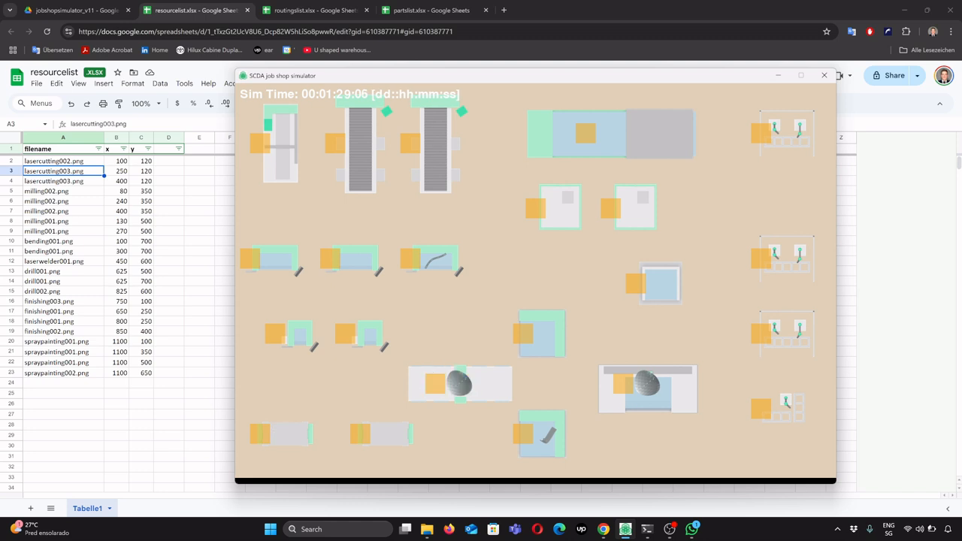
click(199, 393)
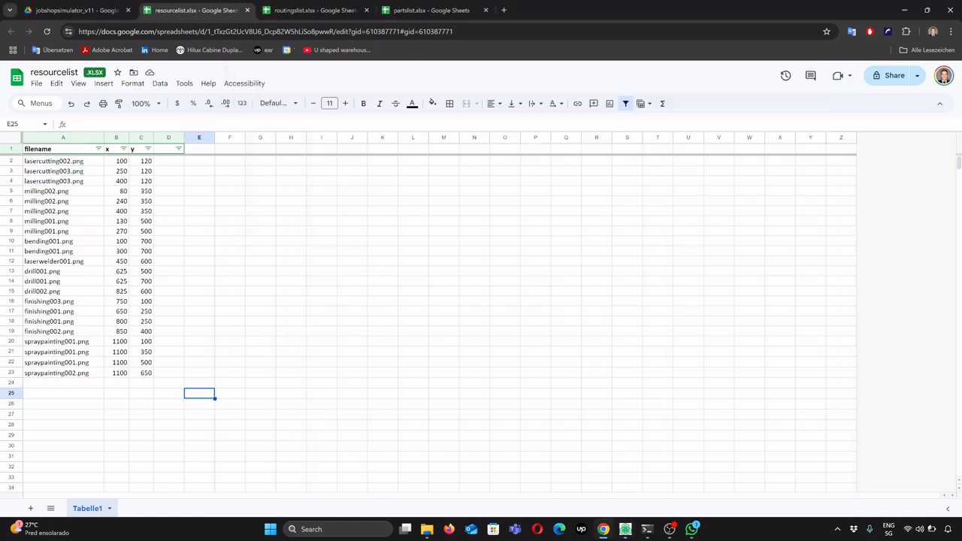
click(63, 161)
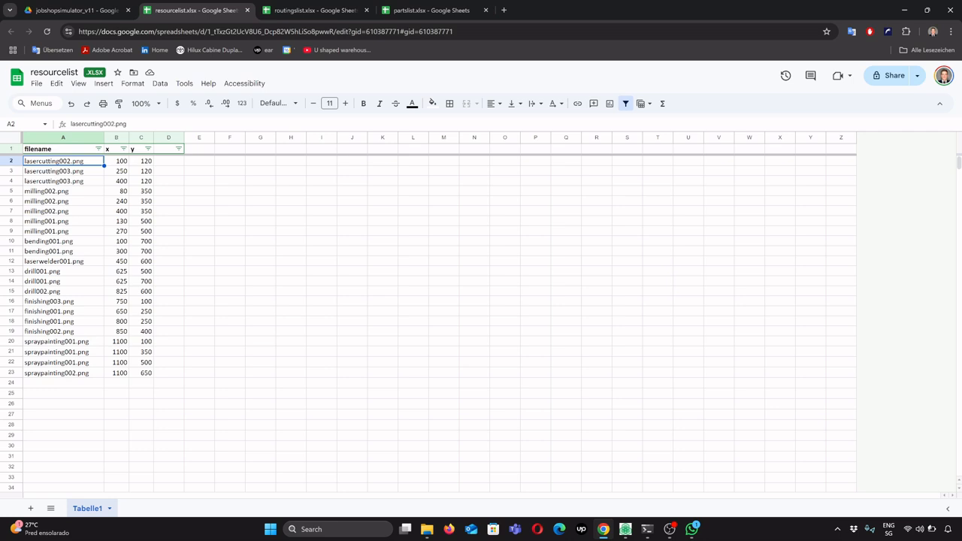
Review the two lasercutting003.png file names in resourcelist, and select the x and y coordinates of both rows.
click(63, 171)
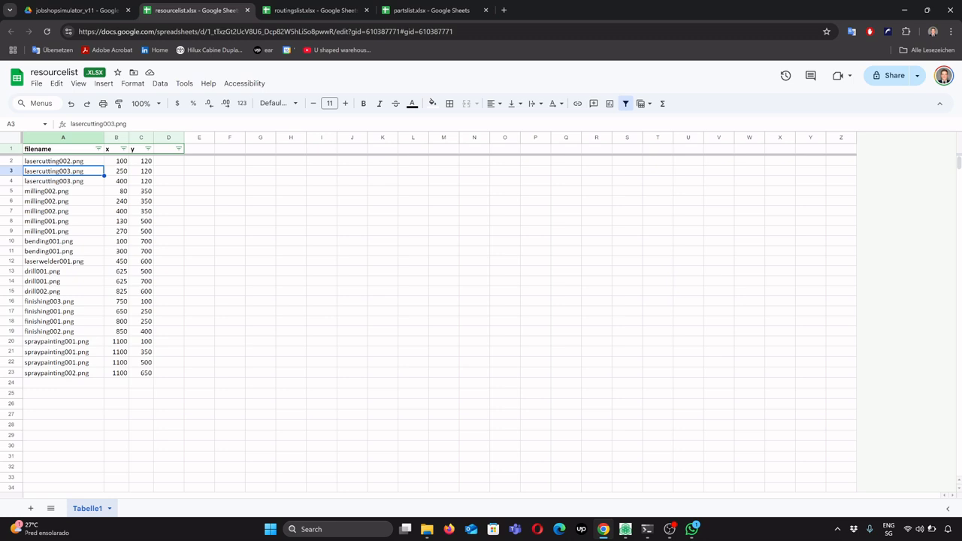
key(shift+Down)
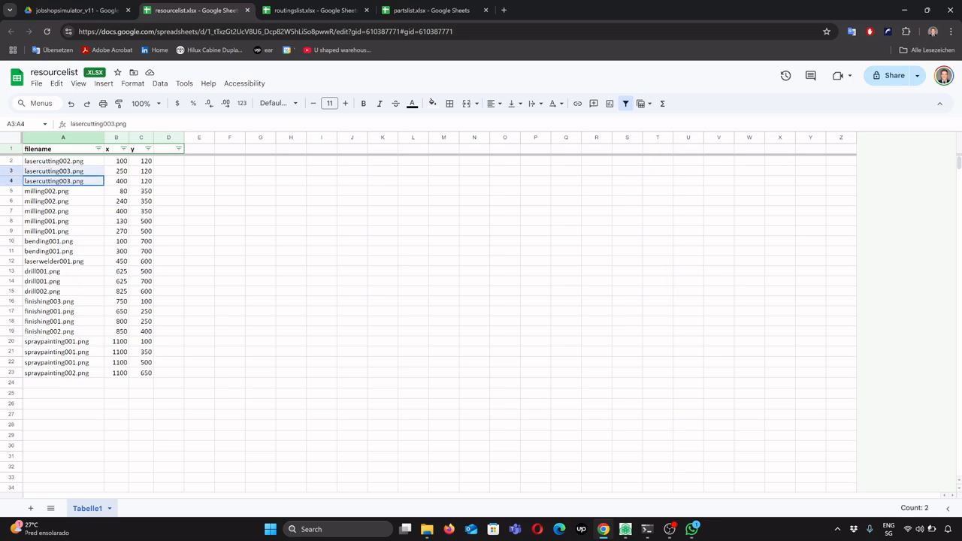
click(116, 181)
drag(68, 171, 67, 181)
click(63, 171)
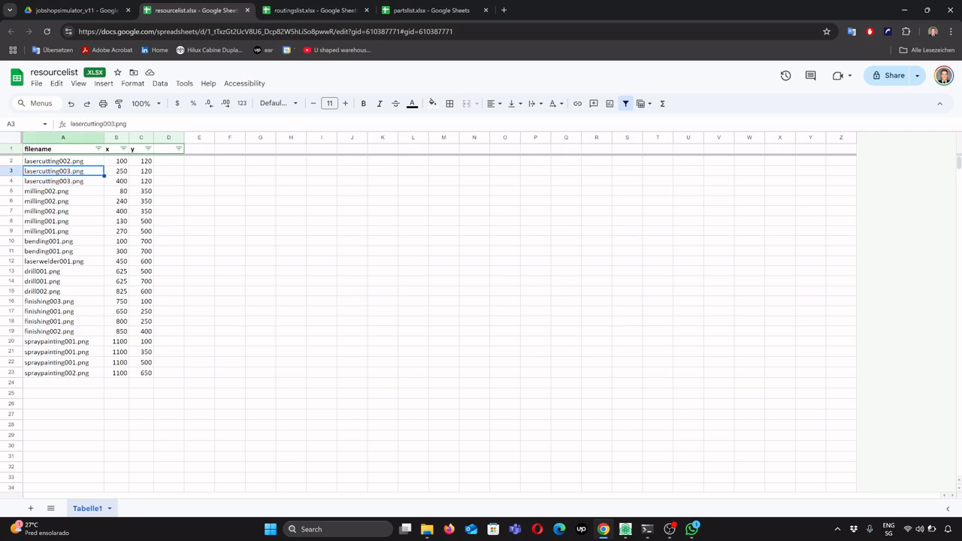
drag(142, 181, 117, 172)
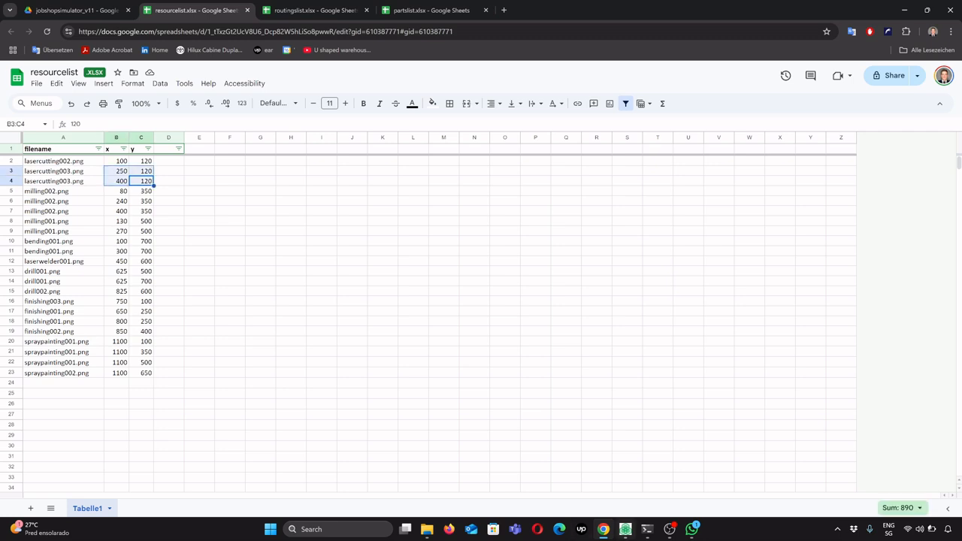
Check the machine positions in the SCDA job shop simulator, and compare the resources of routing a in routingslist with resourcelist.
click(625, 529)
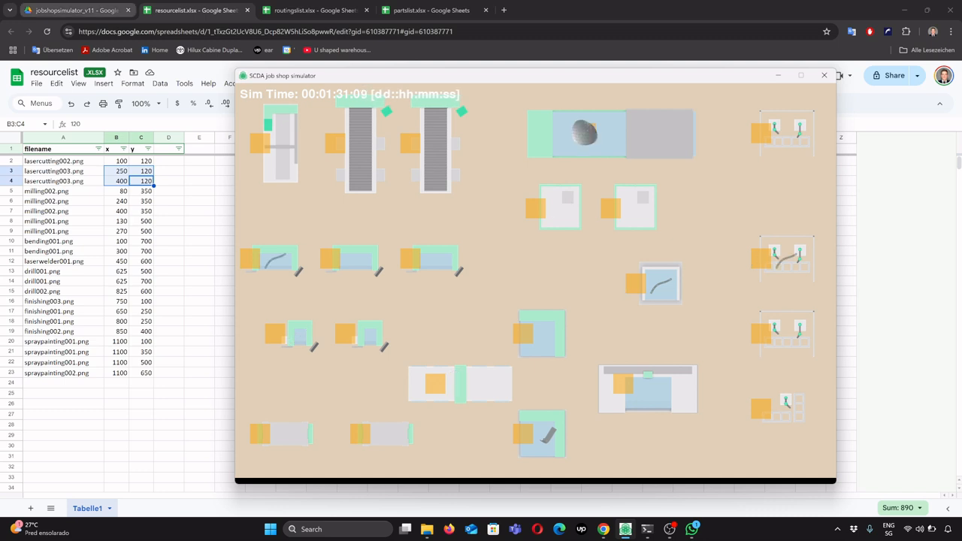
click(75, 10)
click(197, 10)
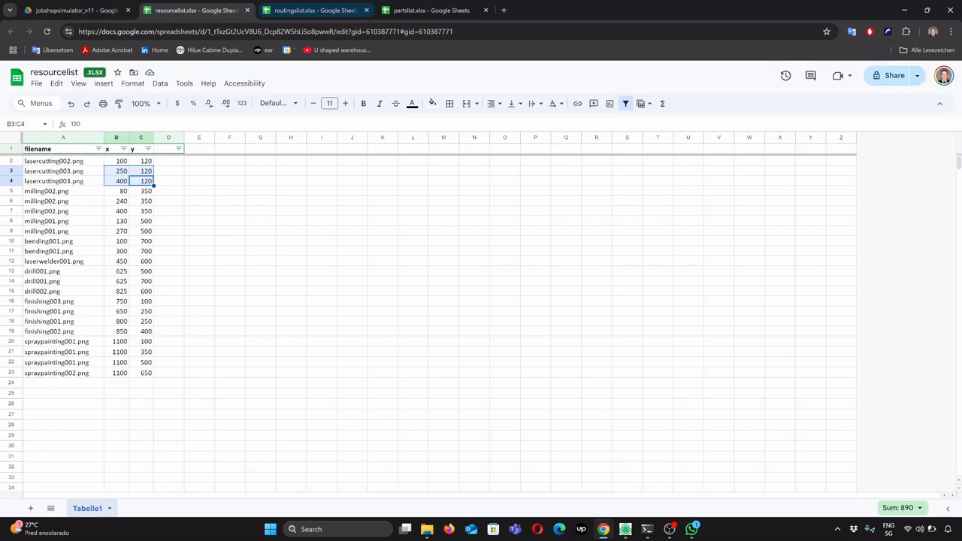
click(315, 10)
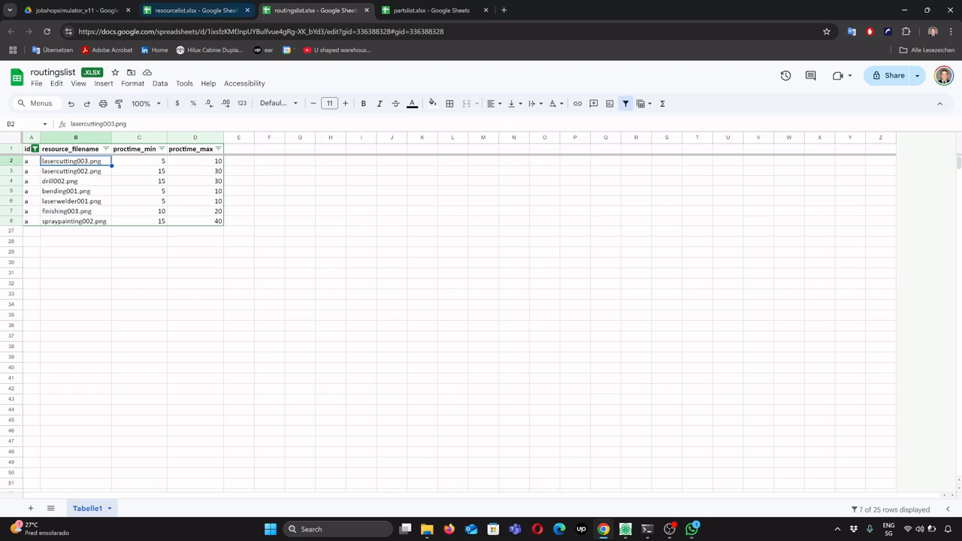
click(197, 10)
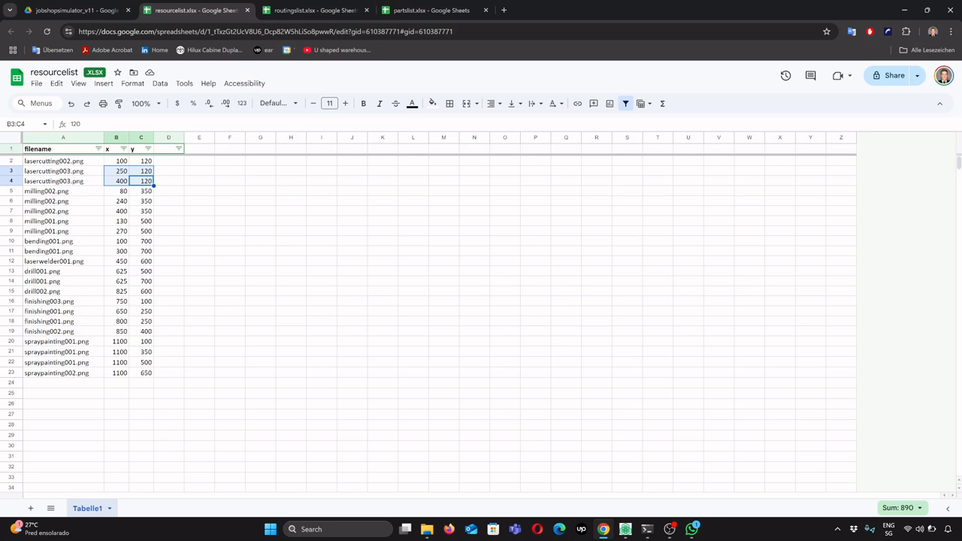
Examine the minimum and maximum processing times of the lasercutting003.png row of routing a in routingslist.
click(83, 10)
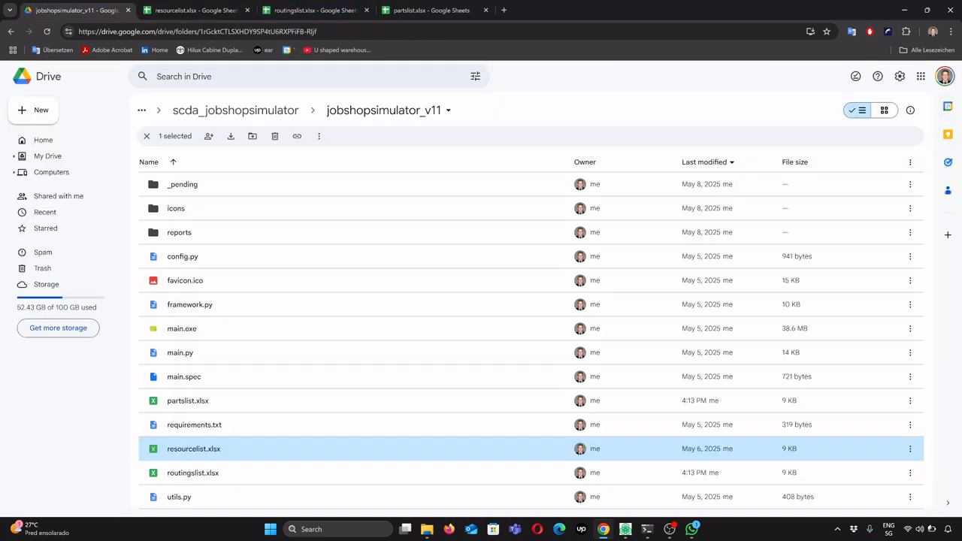
click(314, 11)
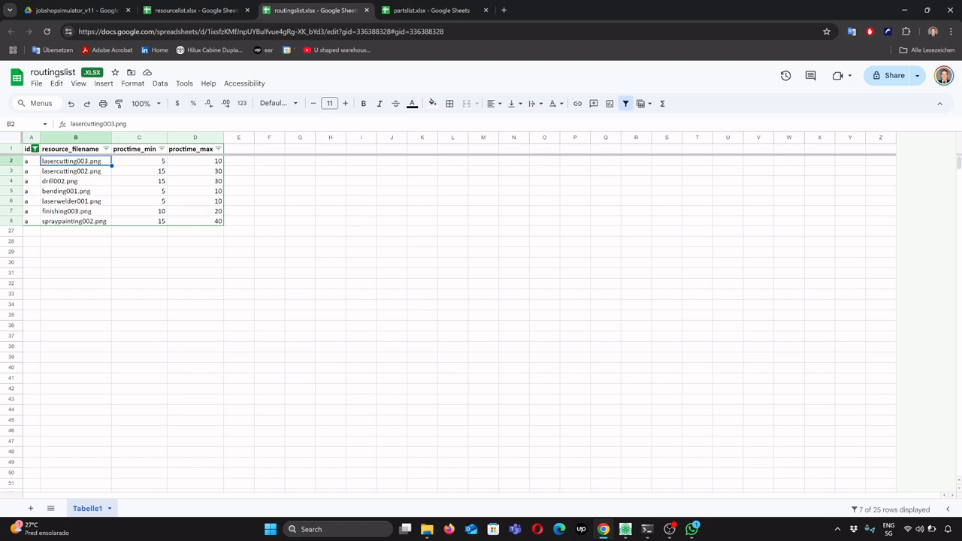
click(139, 161)
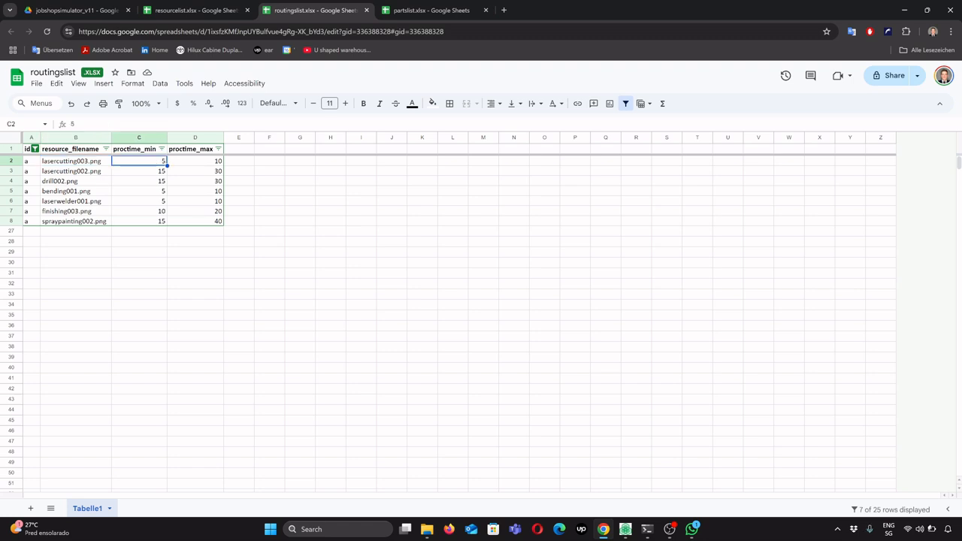
key(shift+Right)
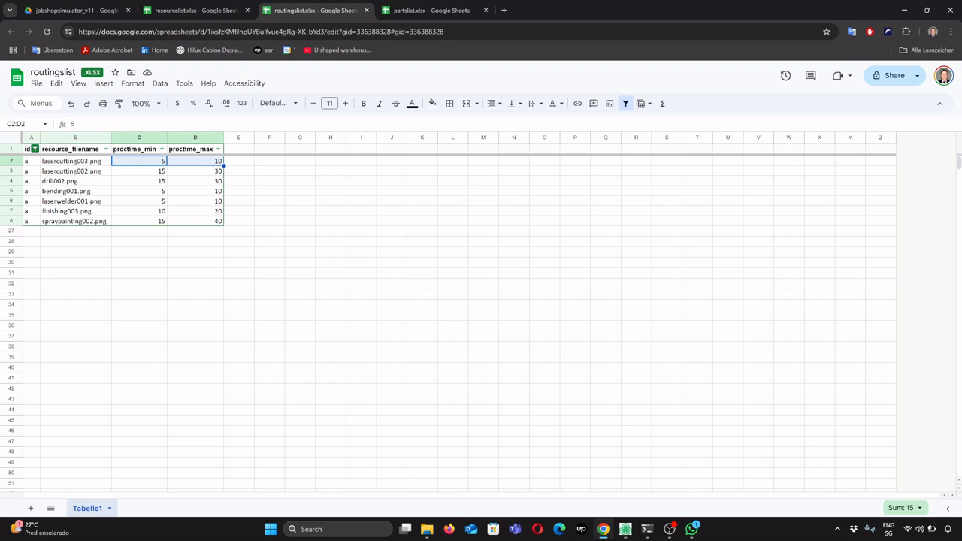
click(196, 161)
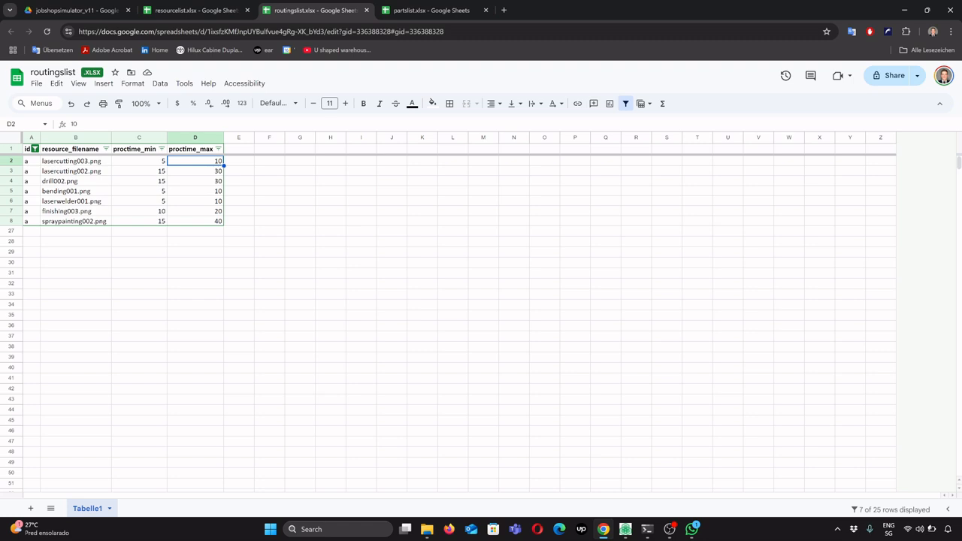
click(139, 161)
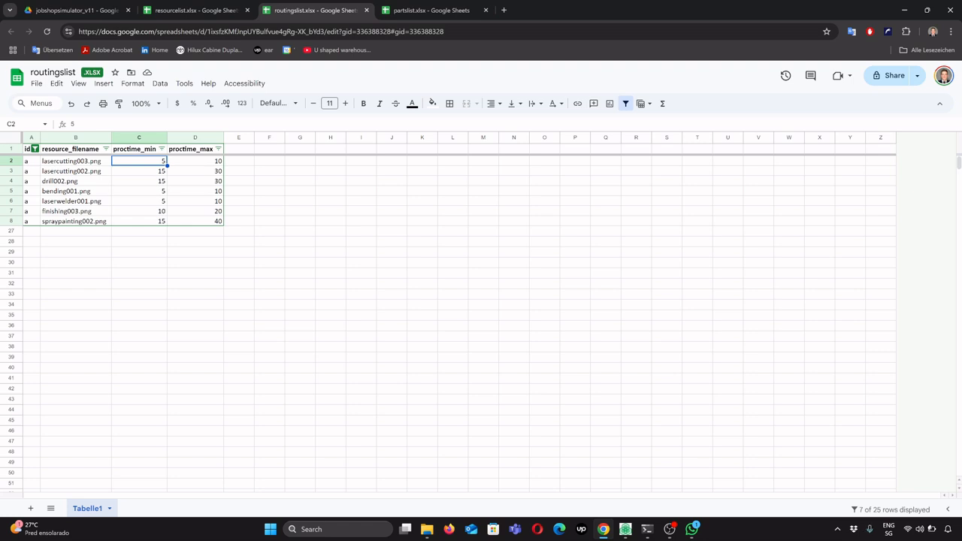
Try a proctime_min of 10 for lasercutting003.png in routing a, and set it back to 5.
key(Left)
key(Down)
key(Right)
key(Right)
key(Up)
key(Left)
text(10)
key(Tab)
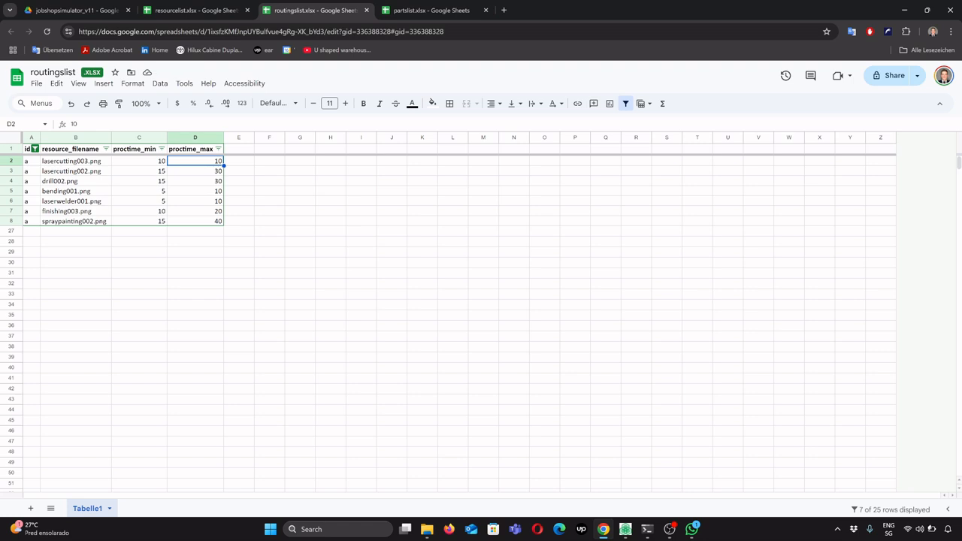
key(Left)
text(5)
key(Return)
key(Up)
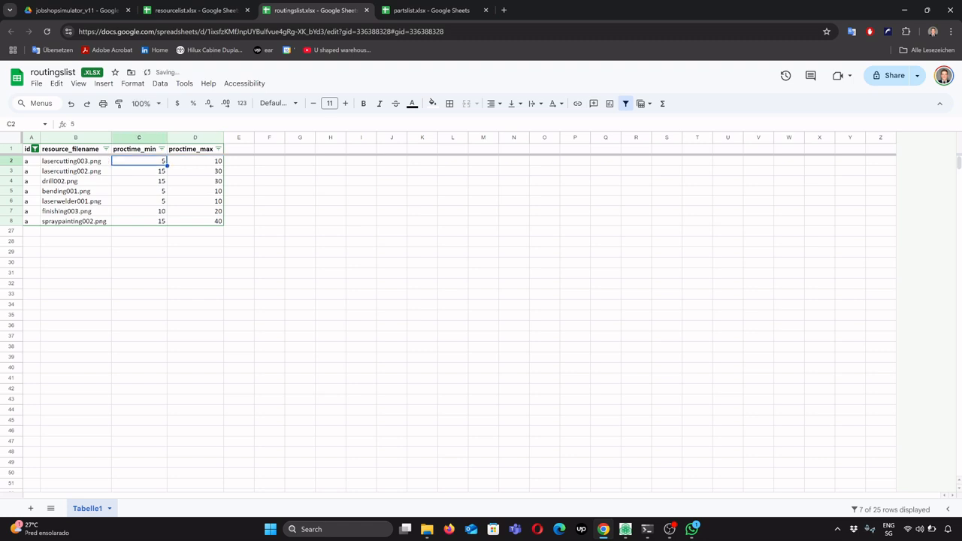
Select the processing time range of lasercutting003.png in routing a, and go to the lasercutting002.png resource below it.
key(shift+Right)
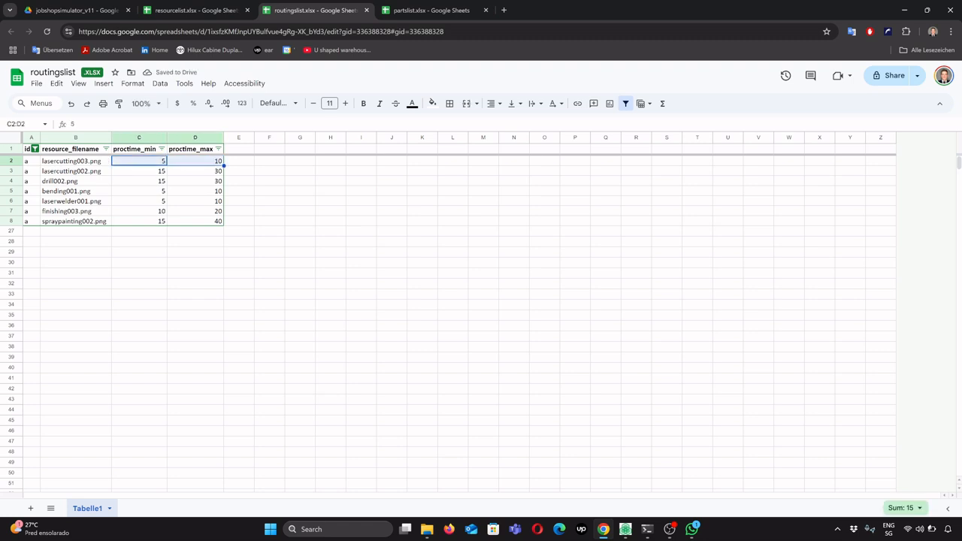
key(Left)
key(Right)
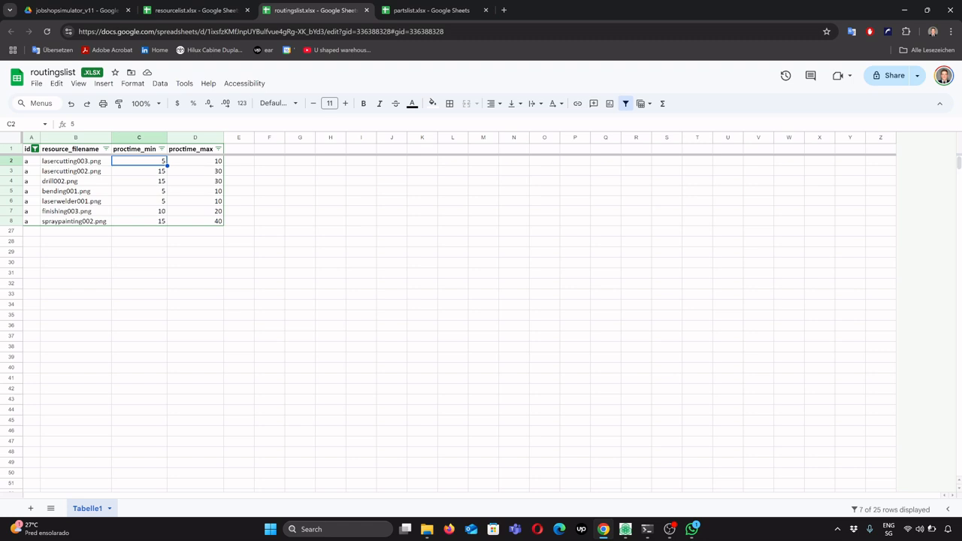
key(shift+Right)
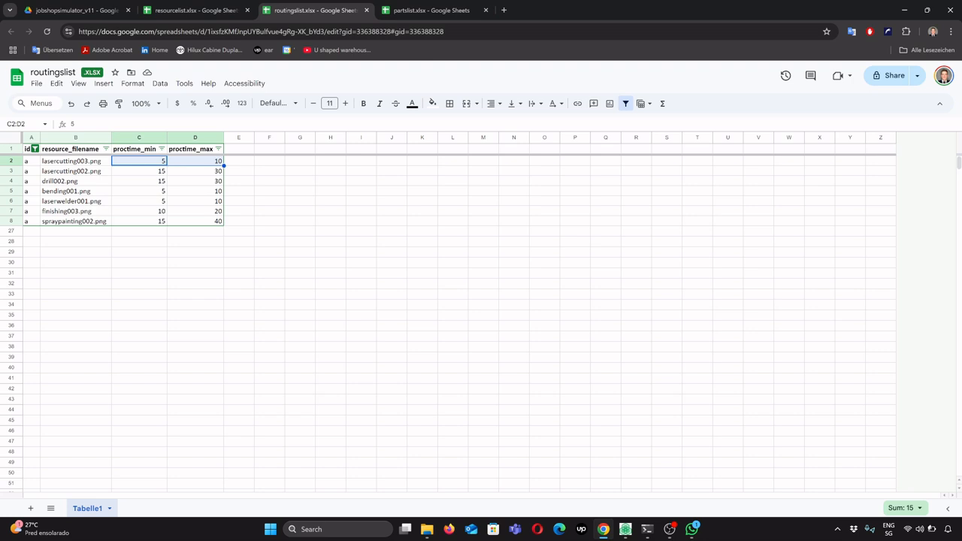
key(Left)
key(Down)
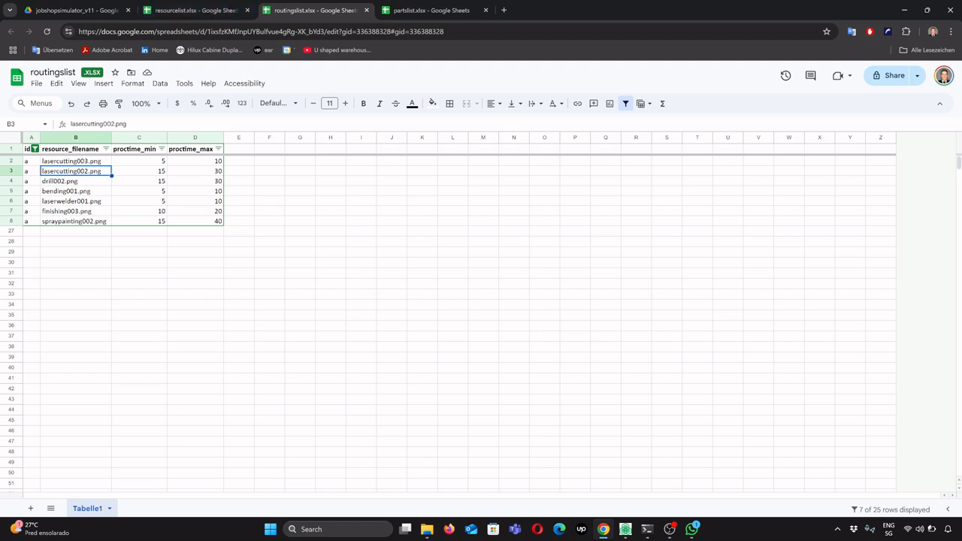
Locate lasercutting002.png in resourcelist, and view the machine layout in the running SCDA job shop simulator.
click(189, 11)
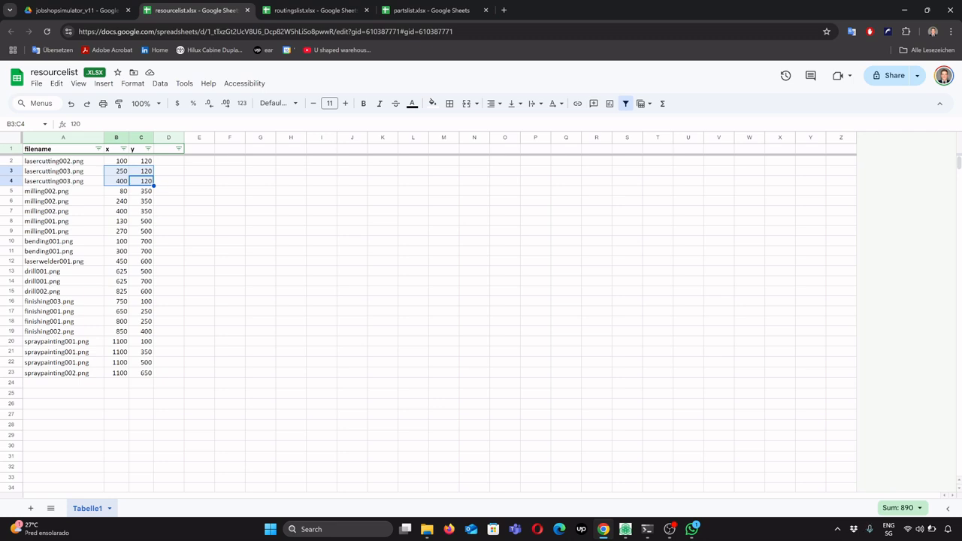
click(63, 211)
click(63, 181)
click(64, 171)
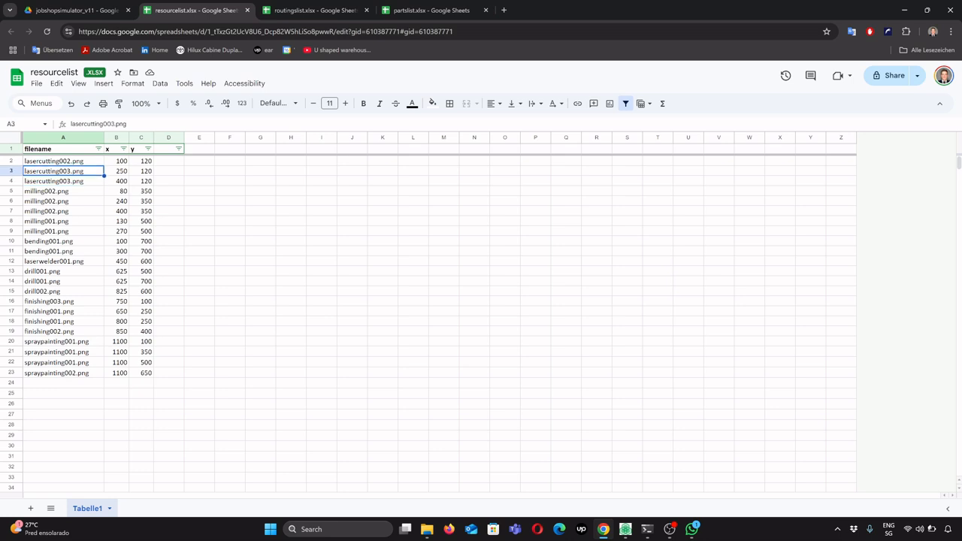
click(63, 161)
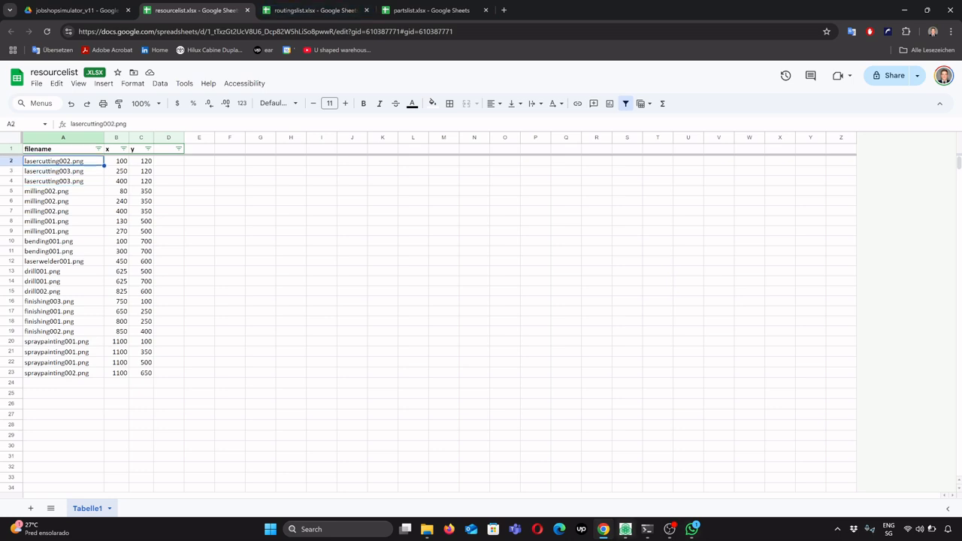
click(625, 529)
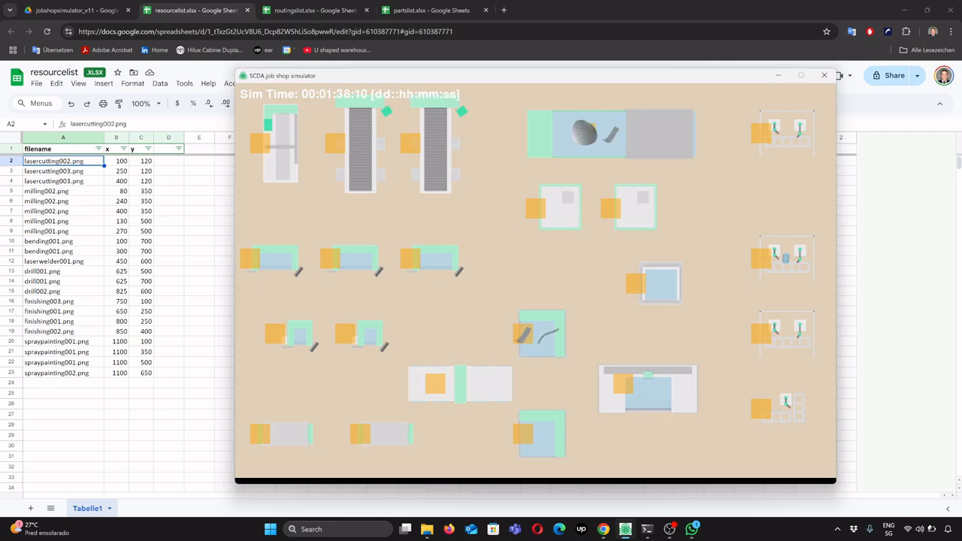
Open the icons/resources folder in Google Drive and preview the lasercutting002.png machine icon.
click(76, 10)
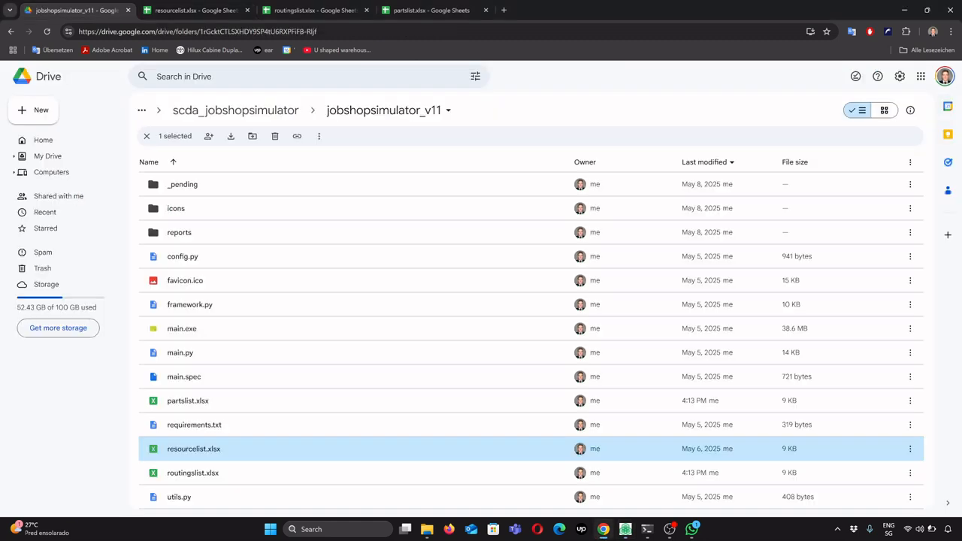
double_click(175, 208)
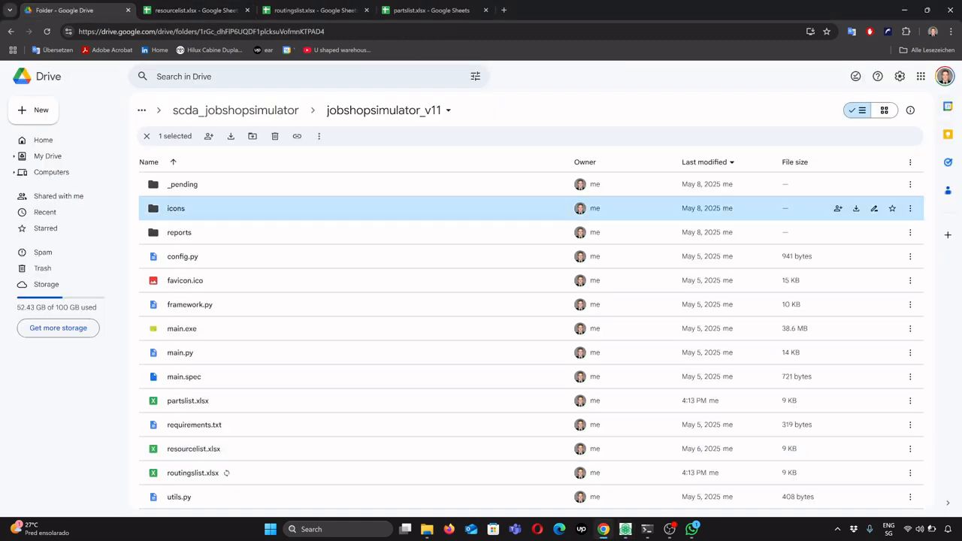
double_click(183, 257)
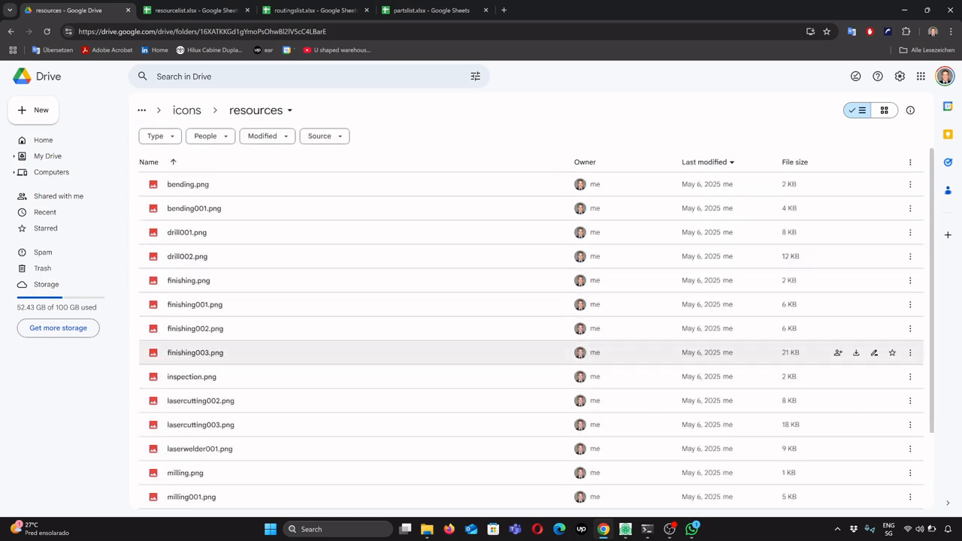
click(197, 401)
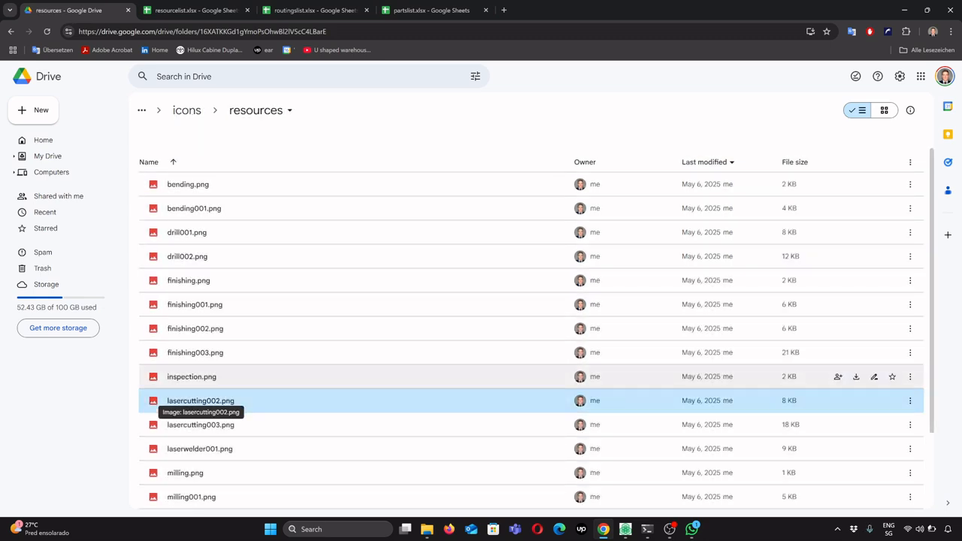
double_click(197, 401)
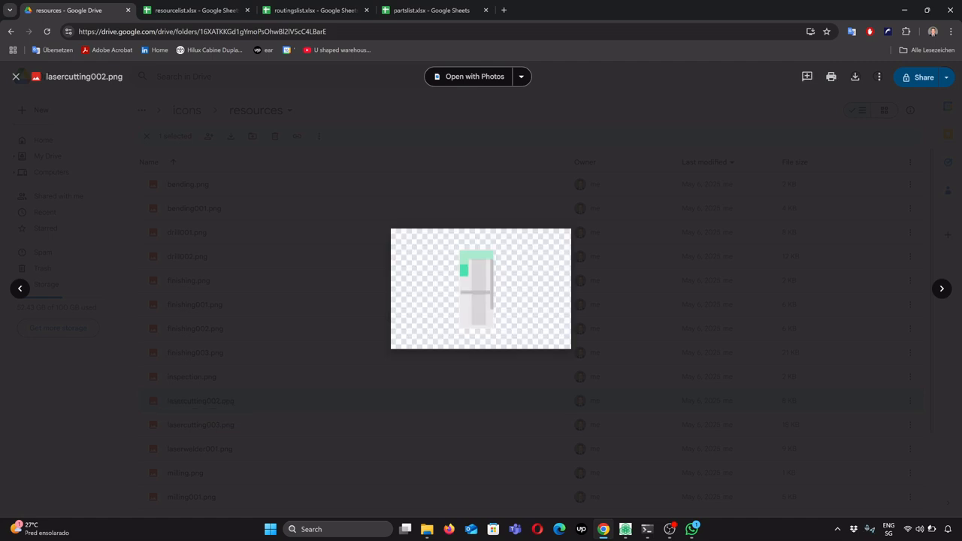
key(Escape)
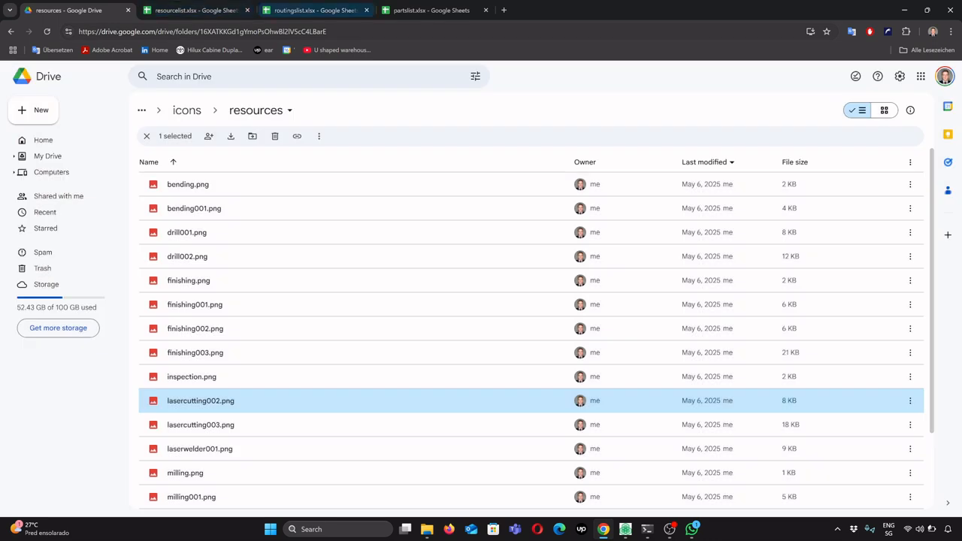
Find drill002.png in routing a of routingslist, and select its file name and x and y coordinates in resourcelist.
click(312, 10)
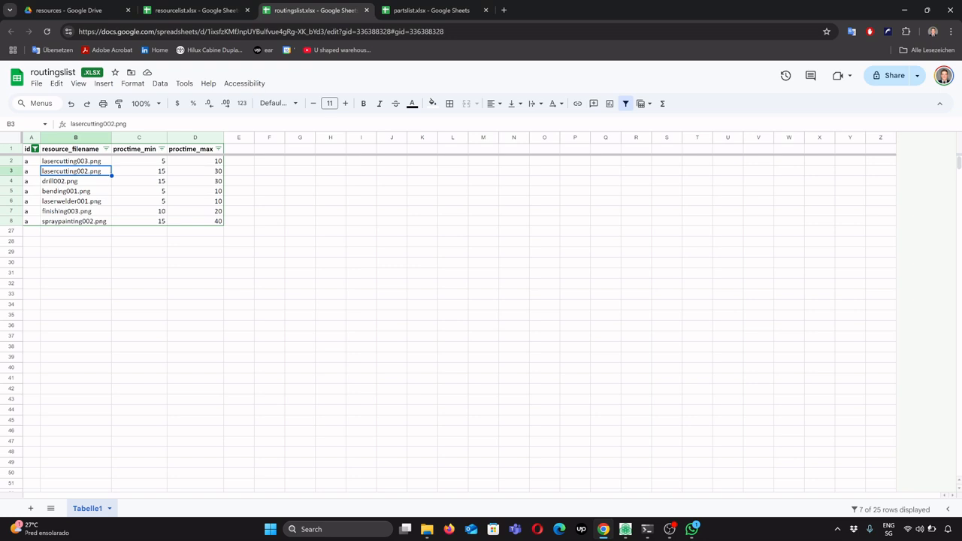
click(75, 191)
click(75, 182)
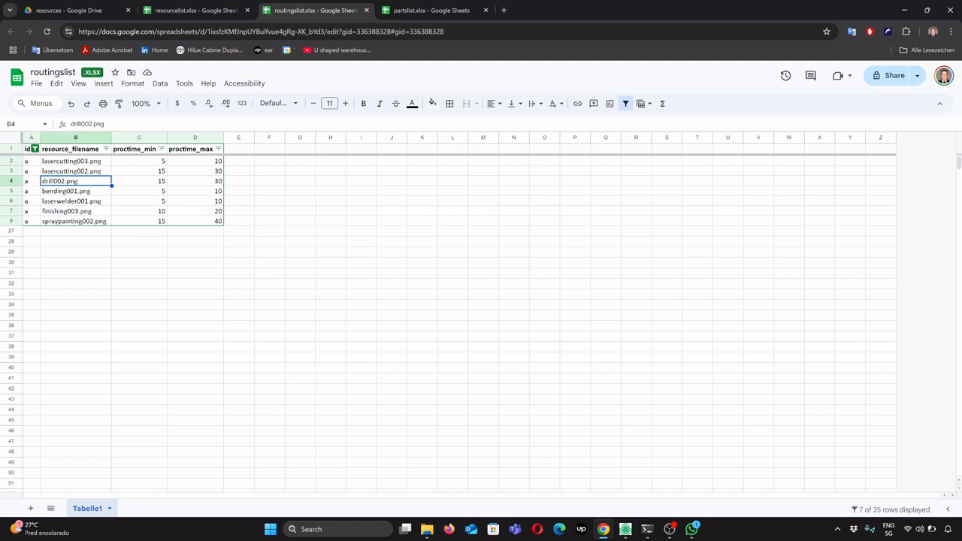
click(195, 10)
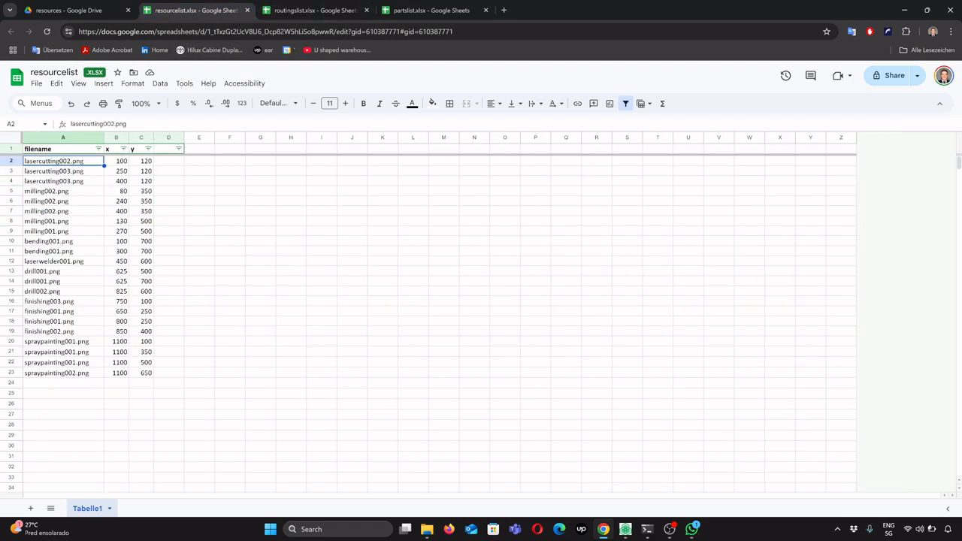
click(64, 282)
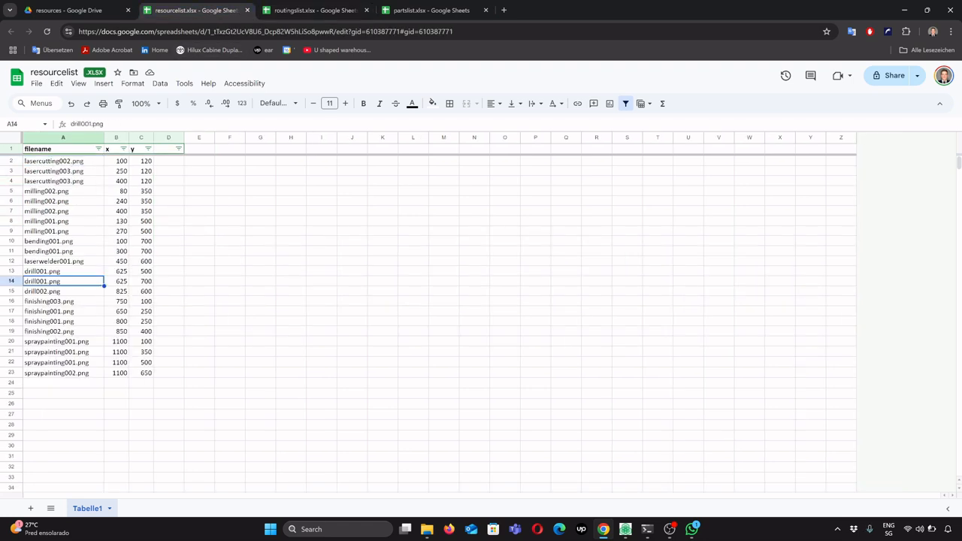
click(63, 292)
drag(143, 292, 68, 291)
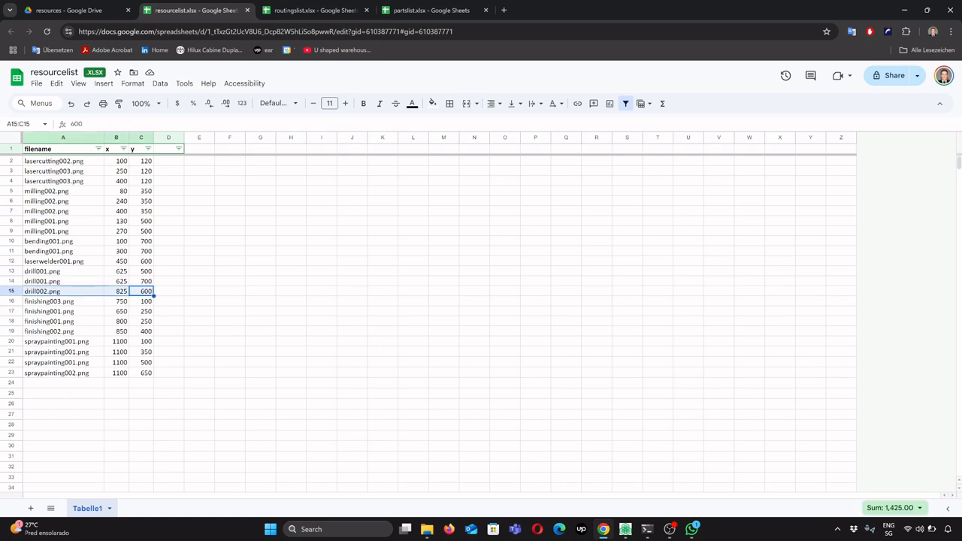
Check the icon files in the resources folder, and compare the resources of routing a with the machines in resourcelist.
click(69, 11)
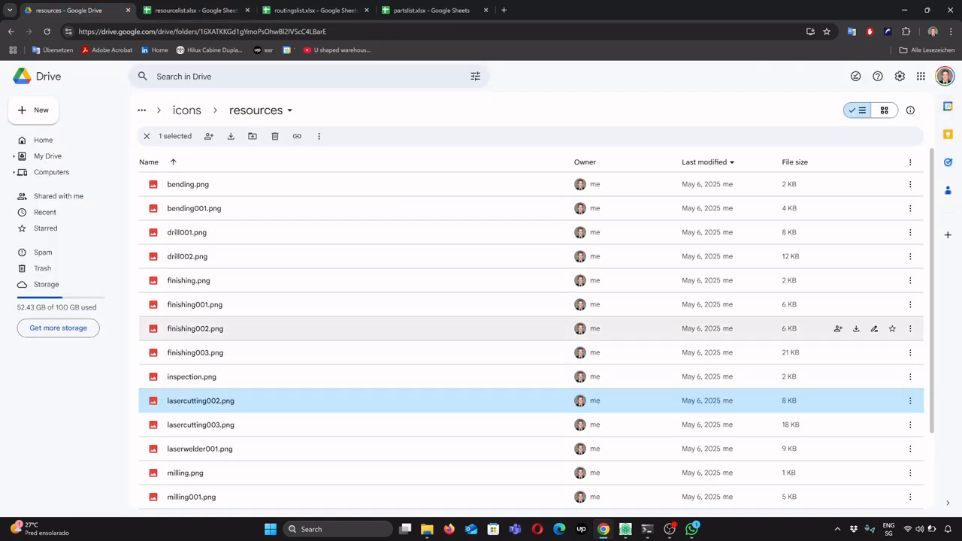
click(316, 10)
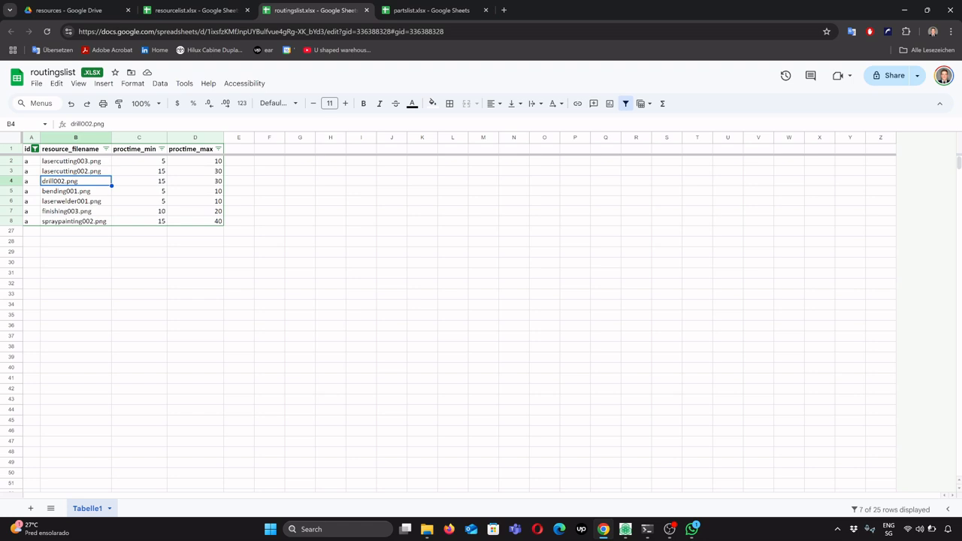
click(194, 10)
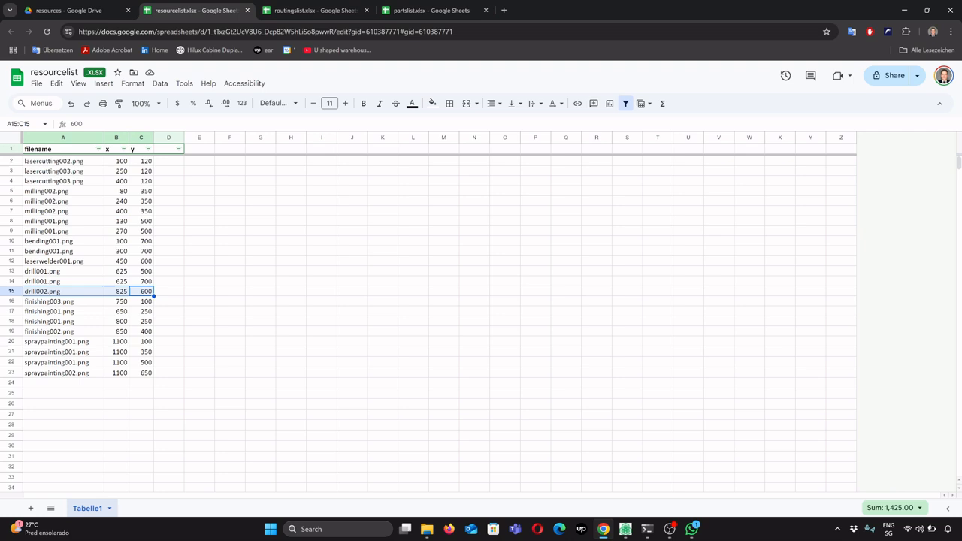
click(314, 10)
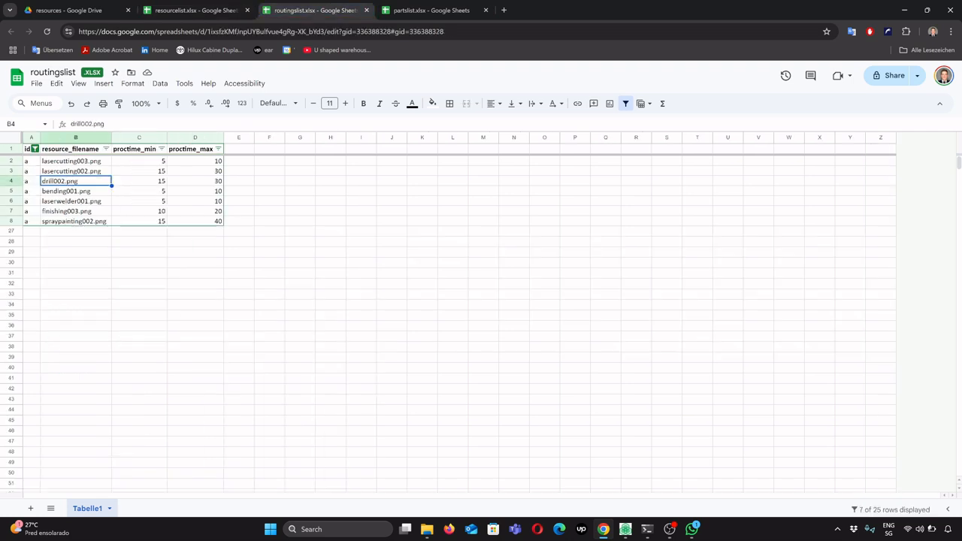
click(194, 10)
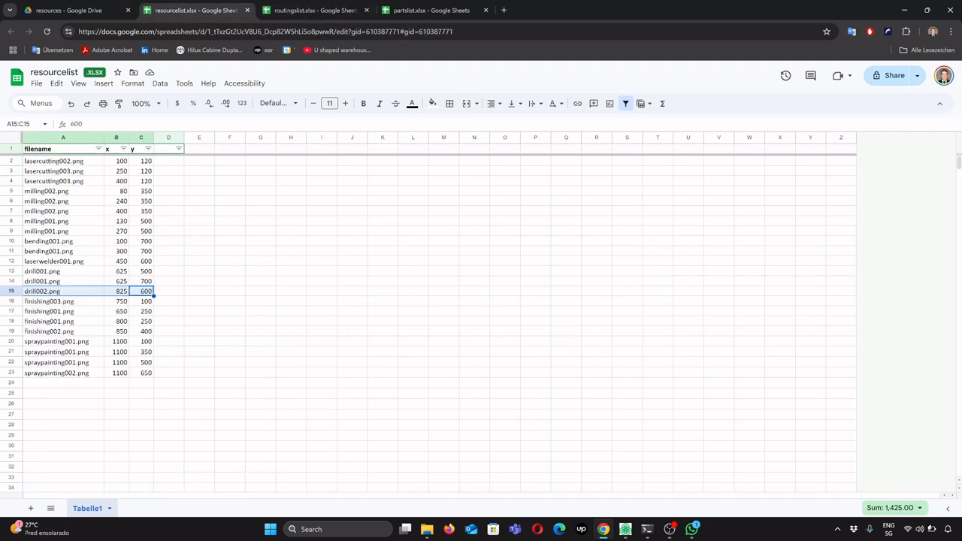
Locate spraypainting002.png in resourcelist, check the machine layout in the SCDA job shop simulator, and return to routingslist.
click(63, 373)
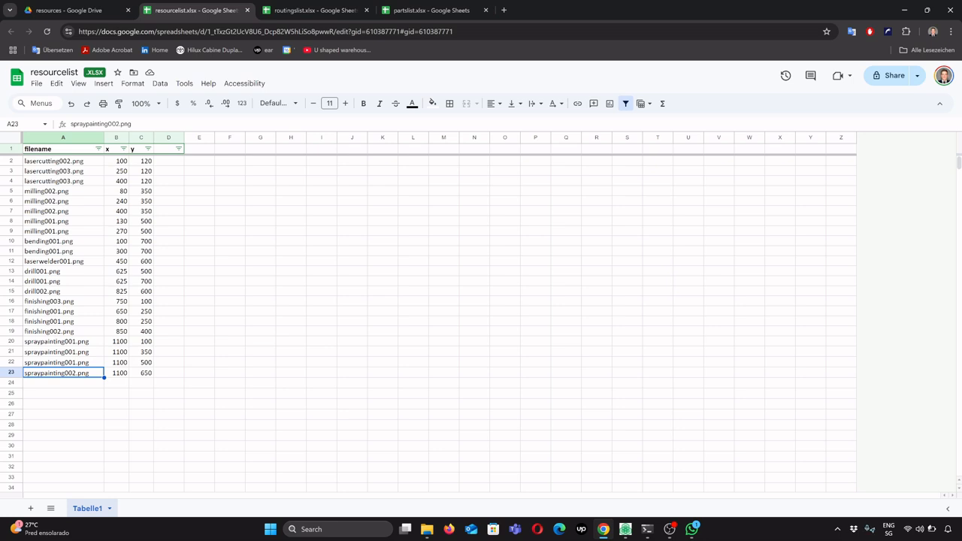
click(625, 529)
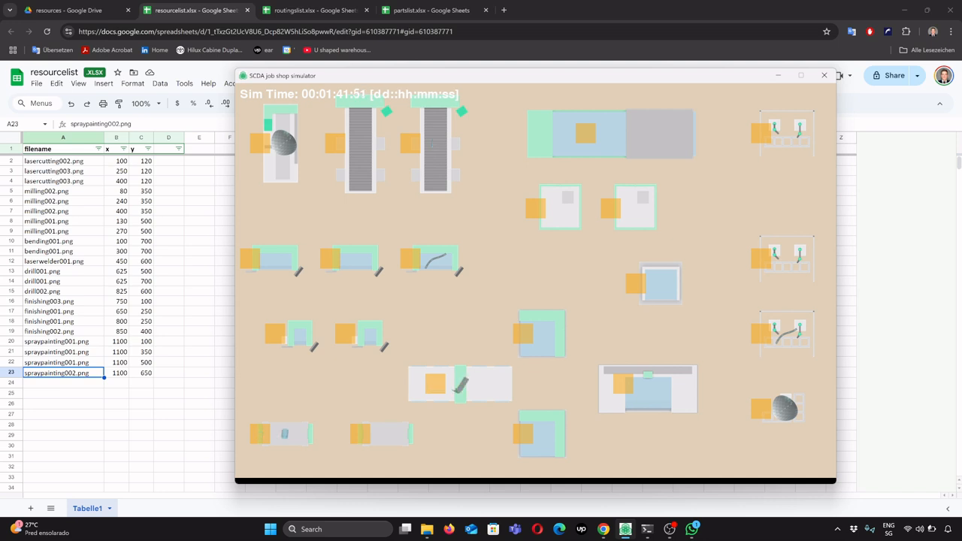
click(316, 10)
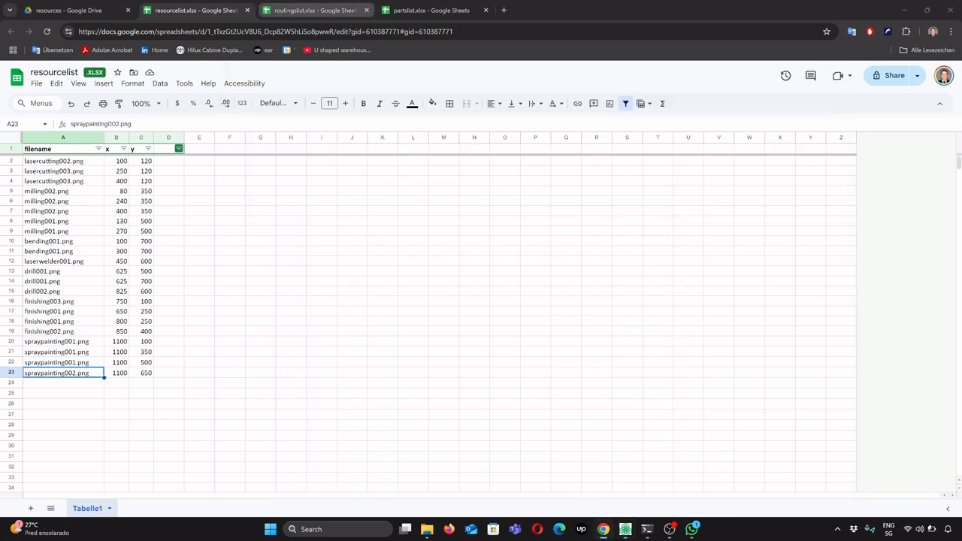
Filter the id column of routingslist to show only the records of routing b.
click(35, 149)
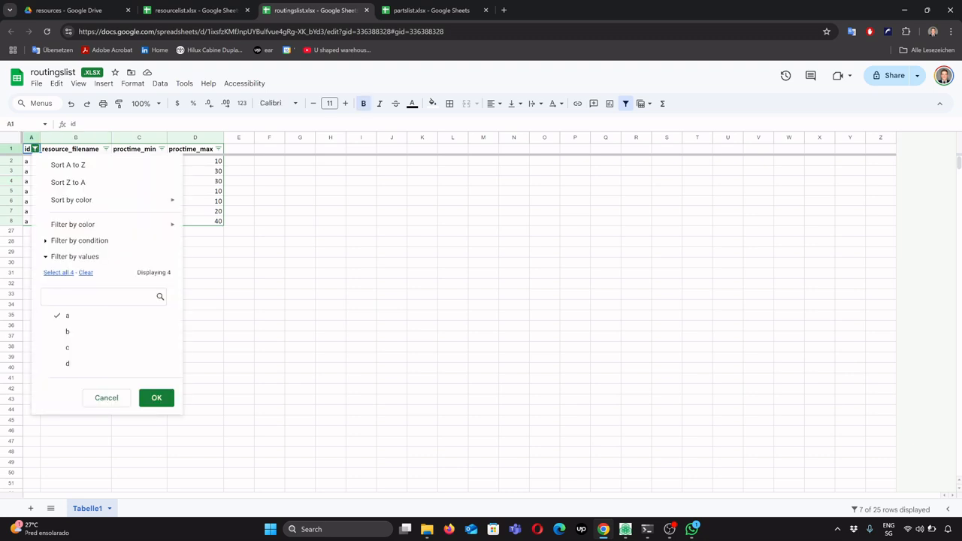
click(67, 316)
click(67, 332)
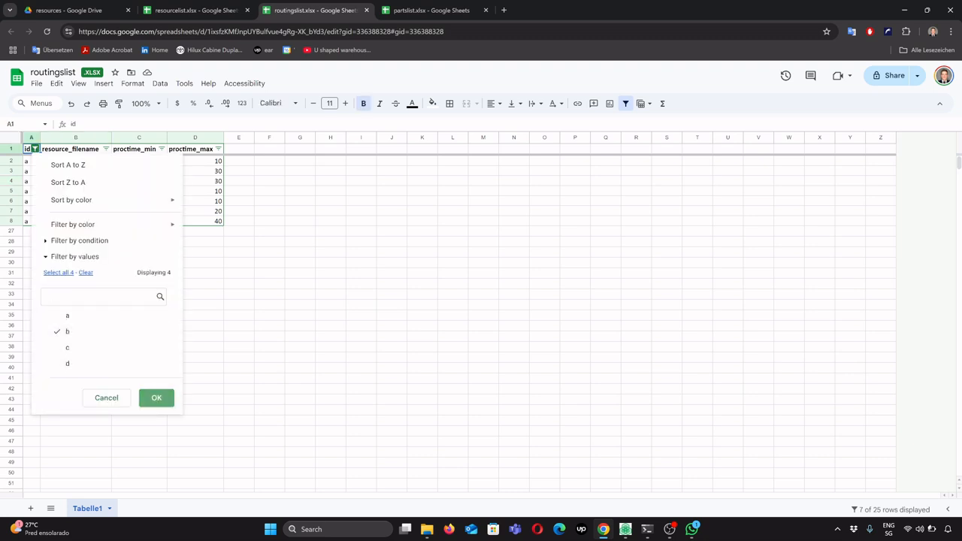
click(157, 398)
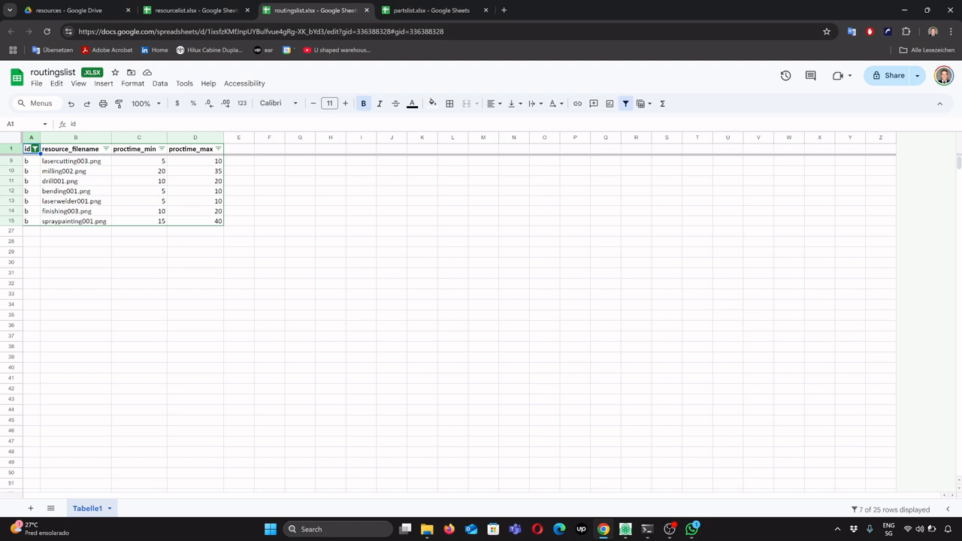
Reset the id filter in routingslist to include all four routings a, b, c and d.
click(34, 149)
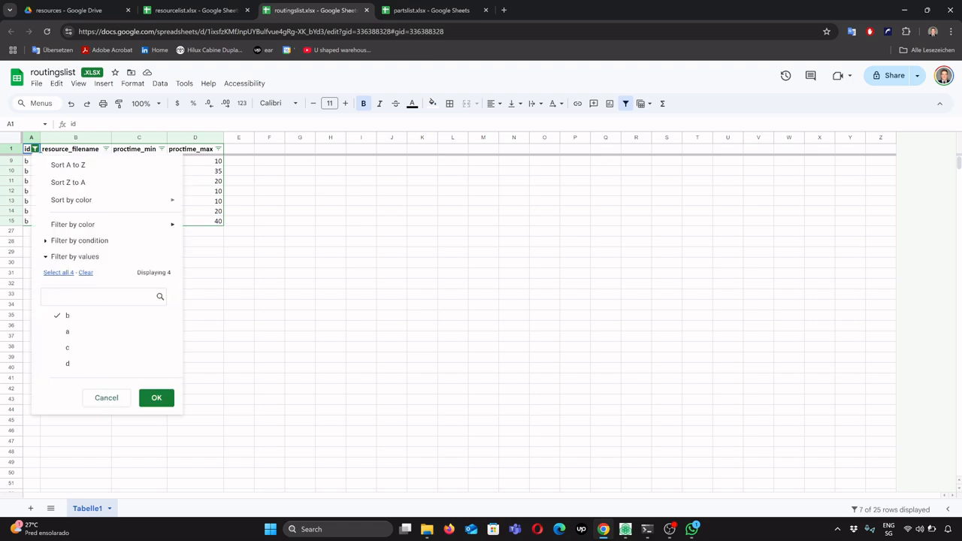
click(58, 272)
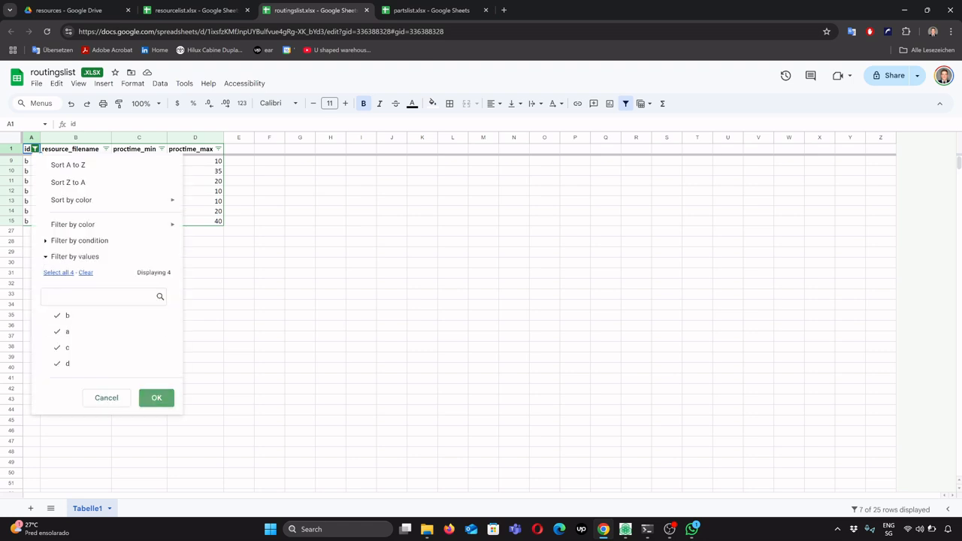
click(156, 397)
Look through partslist, routingslist and resourcelist, and open the parent icons folder of the resources folder in Google Drive.
click(432, 11)
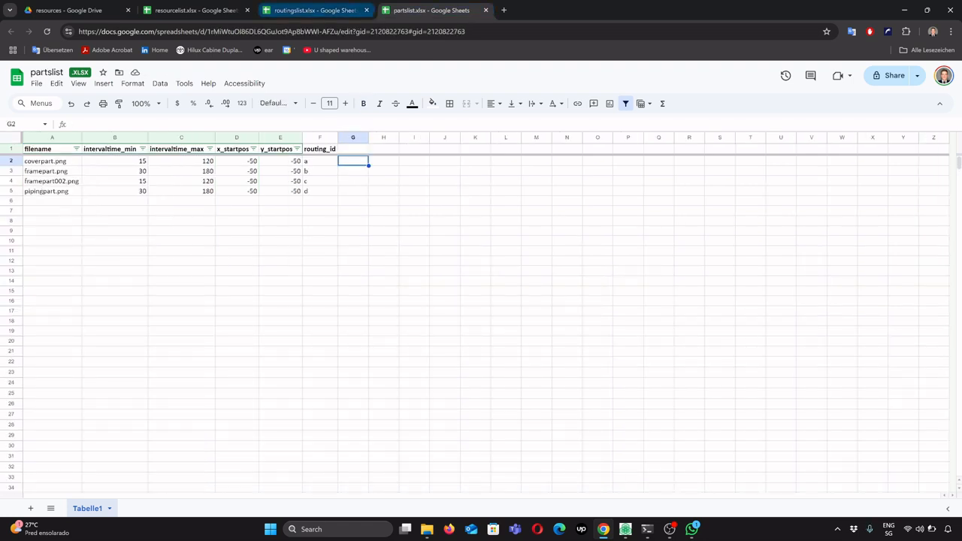
click(316, 10)
click(195, 11)
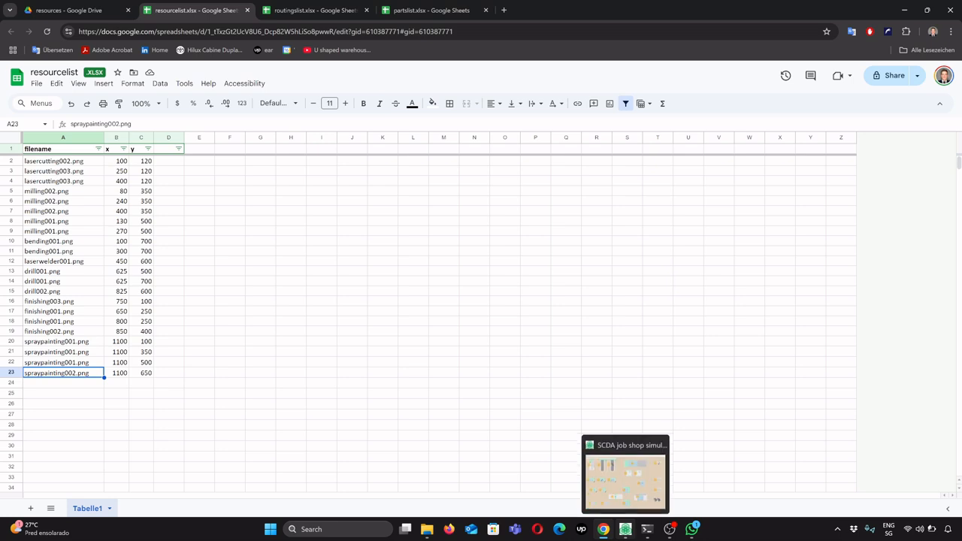
mouse_move(691, 529)
click(70, 9)
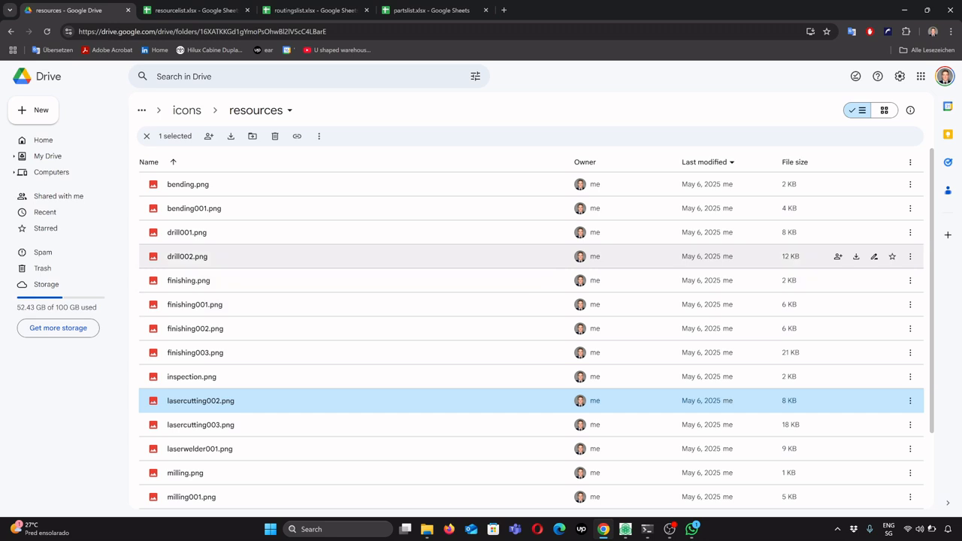
click(187, 110)
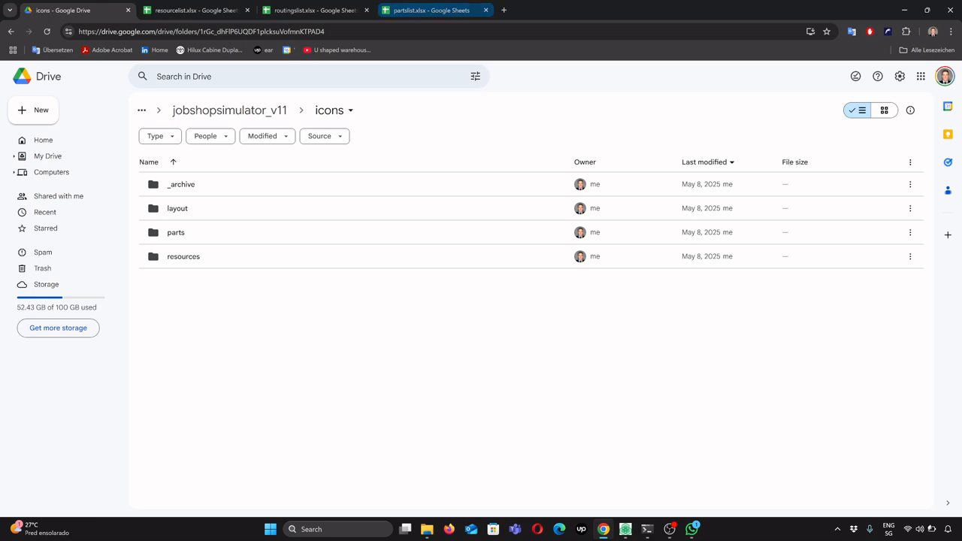
Select the whole data range of partslist, followed by only the four part file names from coverpart.png to pipingpart.png.
click(430, 10)
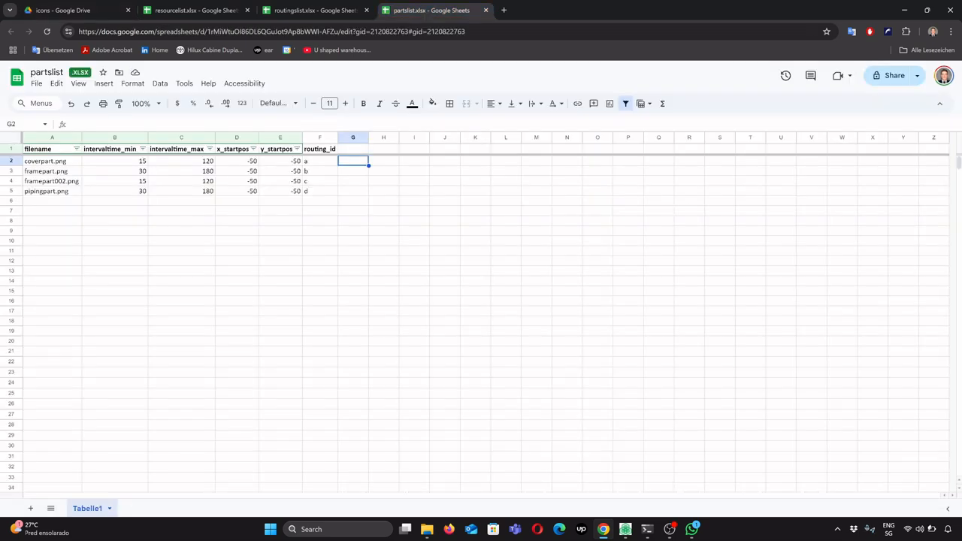
click(52, 161)
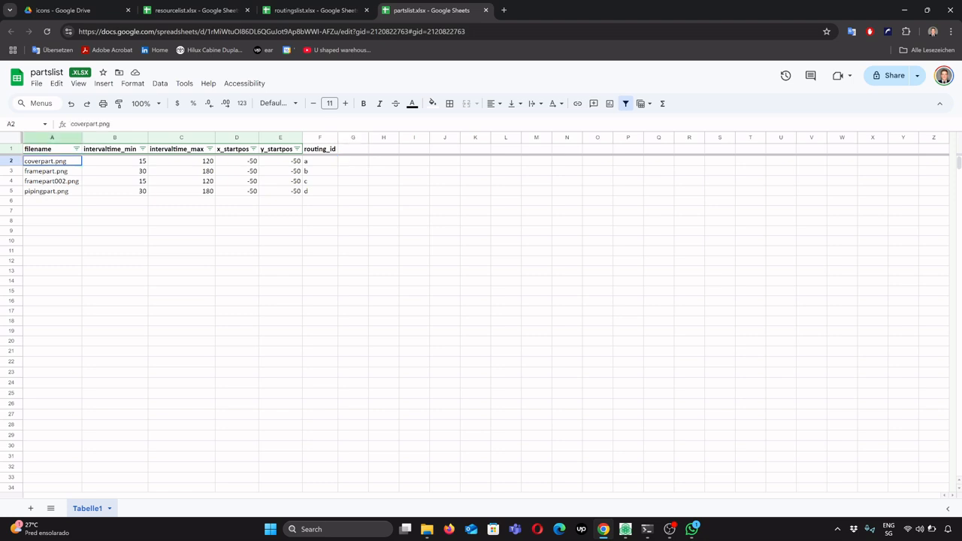
key(ctrl+a)
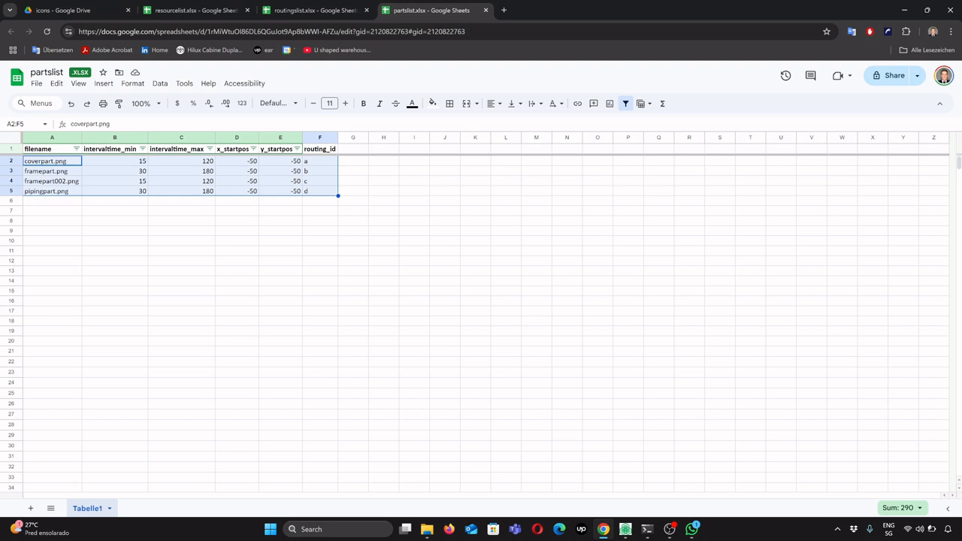
click(115, 211)
drag(52, 160, 52, 191)
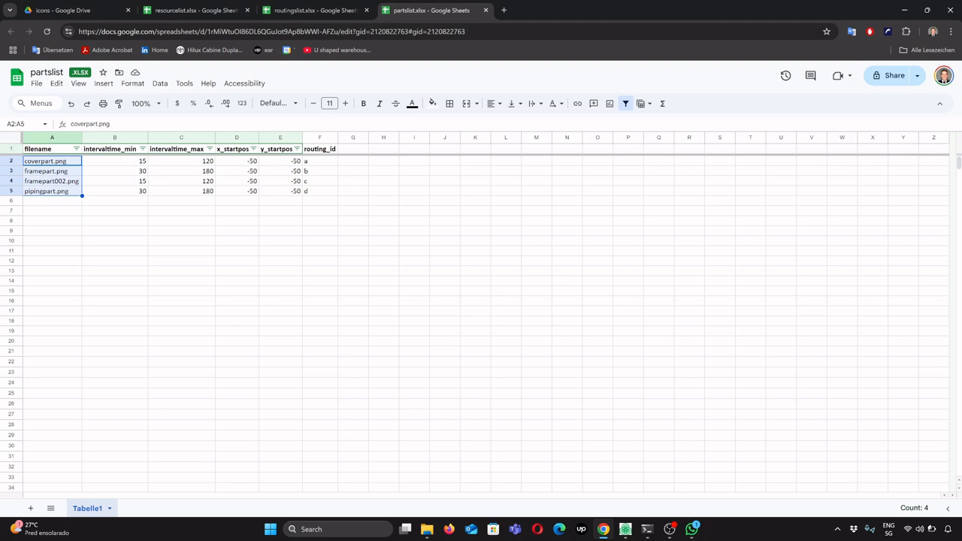
Select the minimum and maximum interval times of all parts, followed by their routing_id values.
click(181, 191)
drag(115, 160, 181, 191)
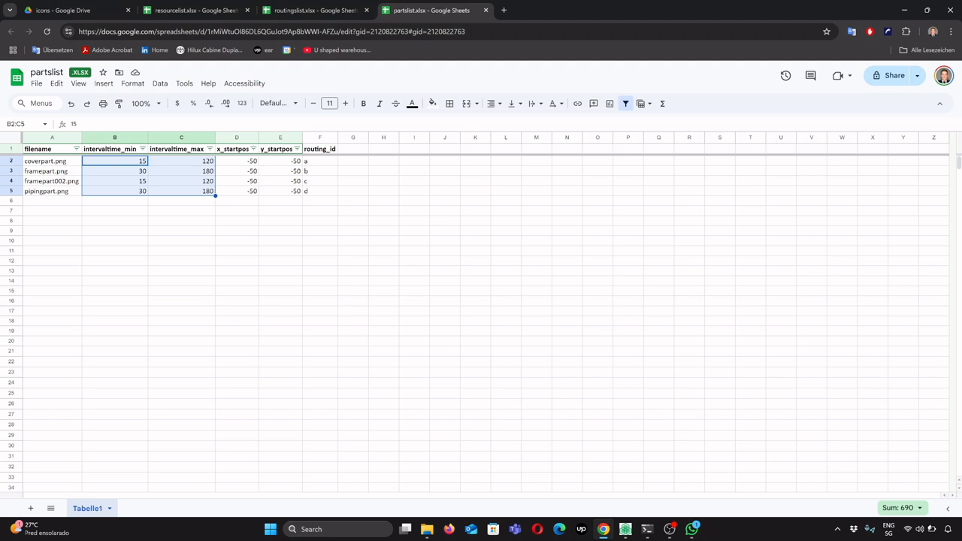
drag(320, 161, 319, 191)
Switch to routingslist and select the id of the first record, belonging to routing a.
click(315, 11)
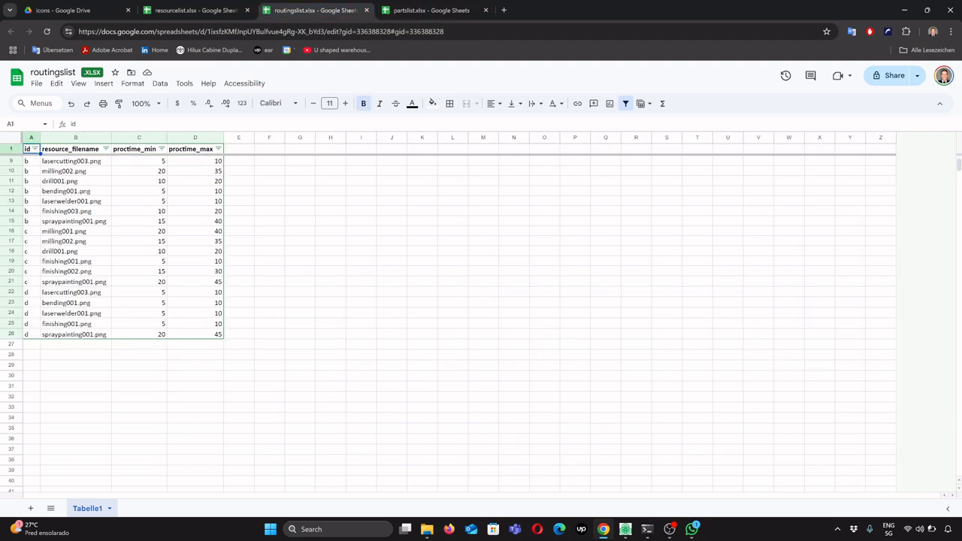
click(75, 324)
key(ctrl+Up)
key(Down)
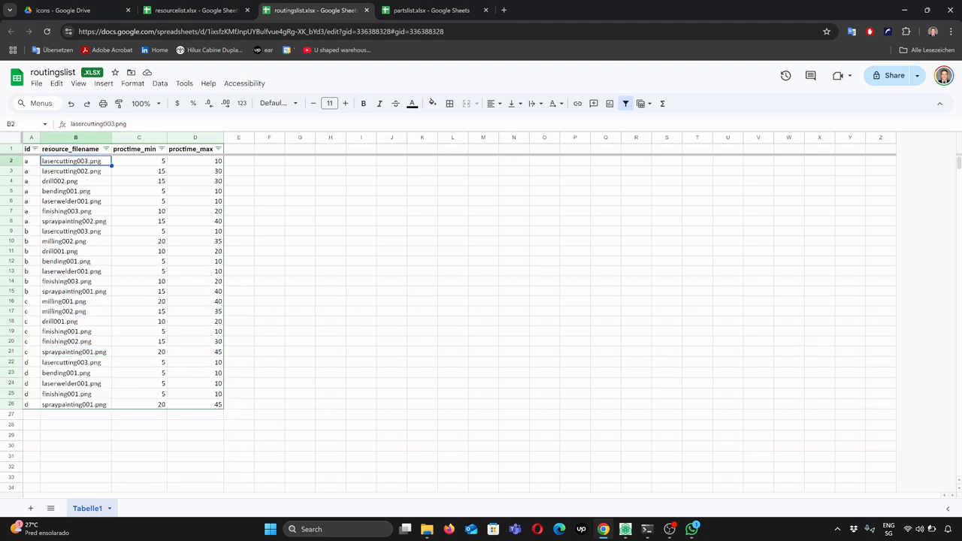
key(Left)
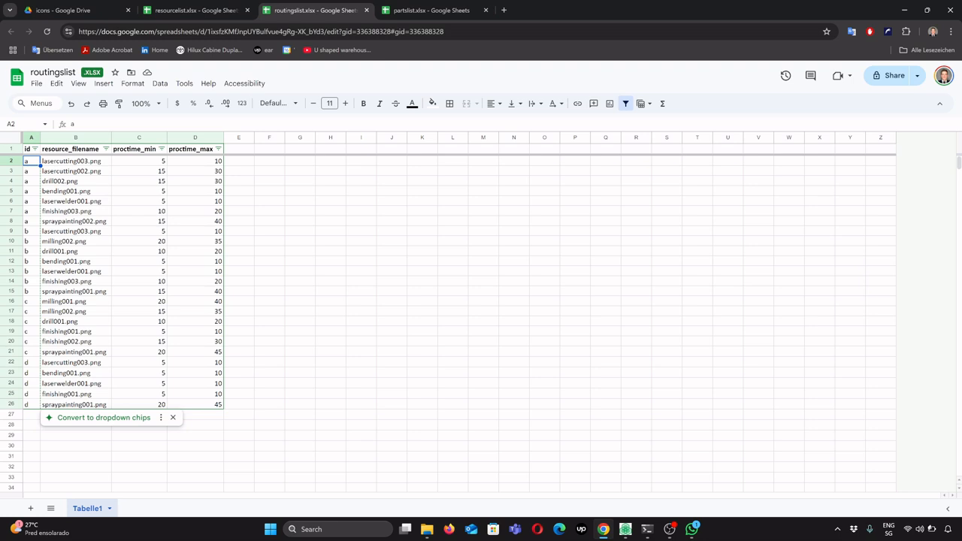
Set the routing_id of framepart.png in partslist to a.
key(ctrl+Tab)
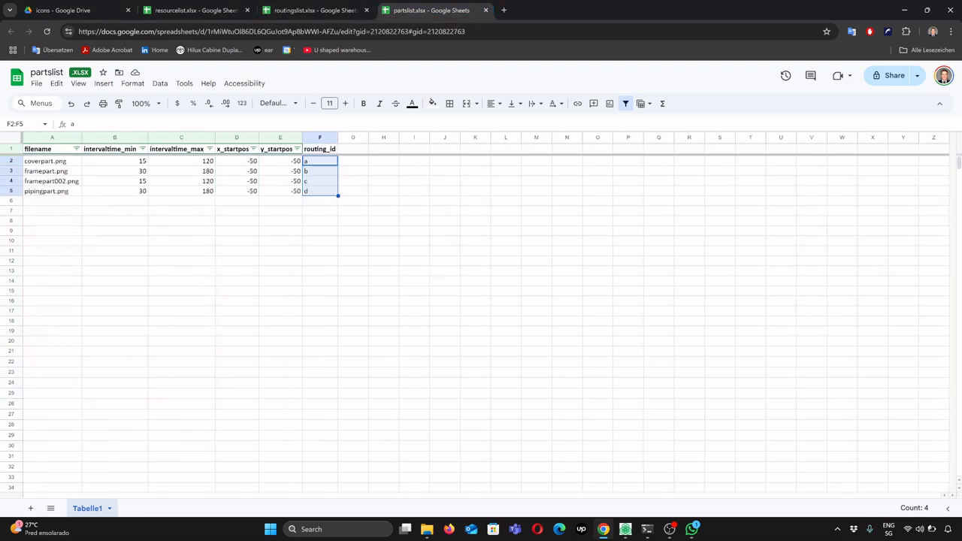
key(Down)
text(a)
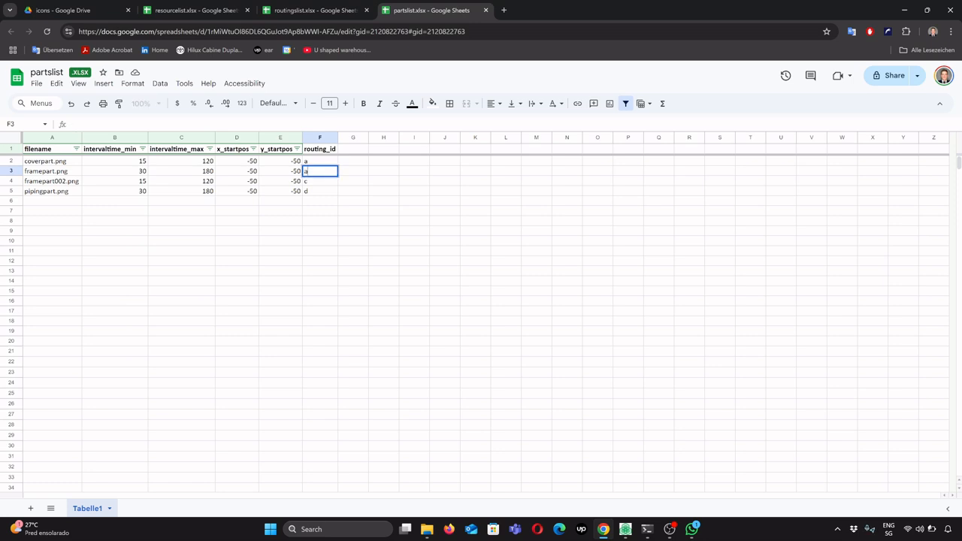
key(Return)
key(Left)
key(Left)
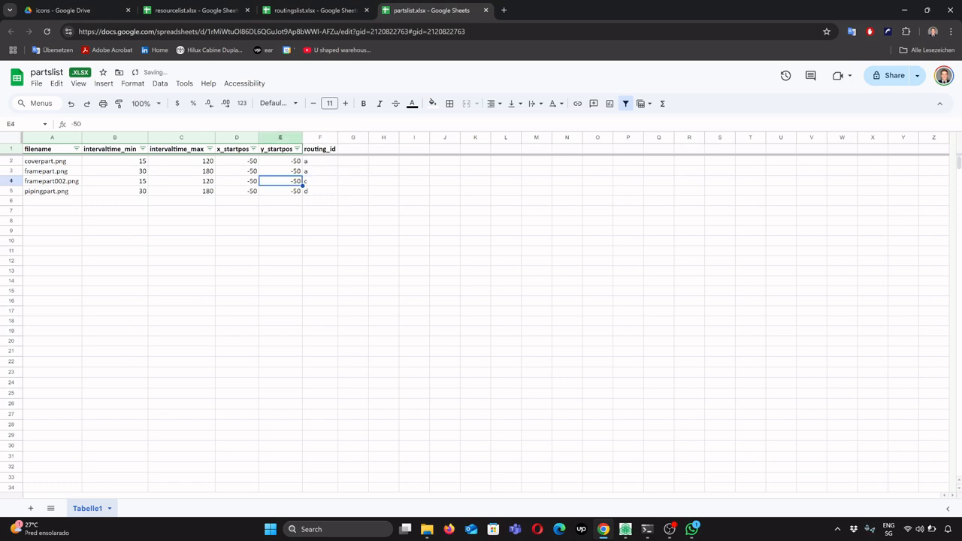
Set the routing_id of framepart.png back to b.
key(Right)
key(Up)
key(Right)
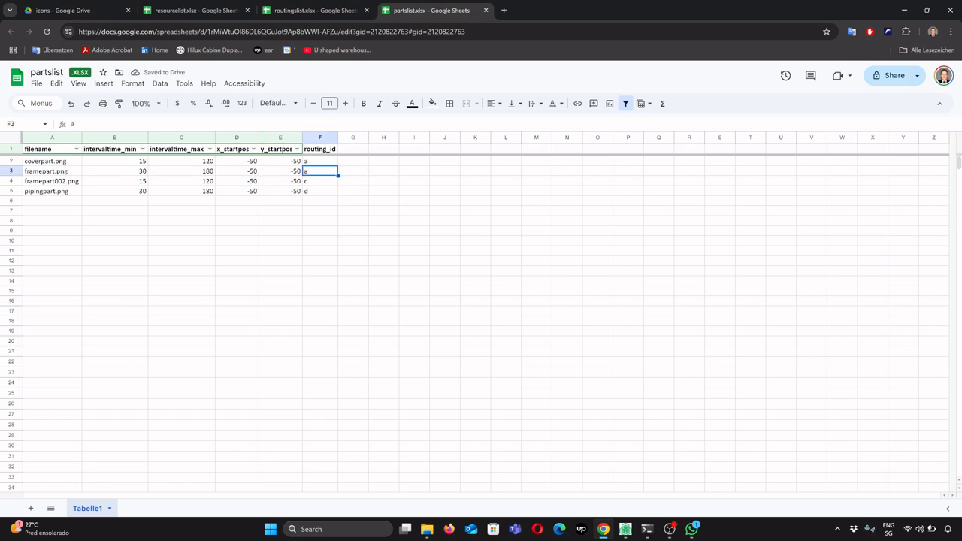
text(b)
key(Return)
Set the routing_id of framepart002.png to b and look along its row.
text(b)
key(Up)
key(Left)
key(Left)
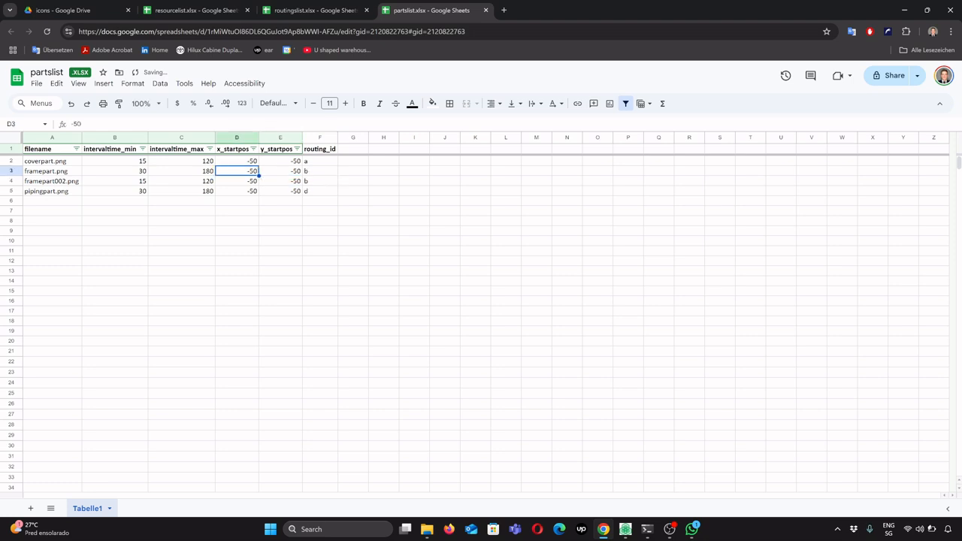
key(Left)
key(Down)
key(Left)
key(Left)
key(Right)
key(Right)
key(Right)
key(Right)
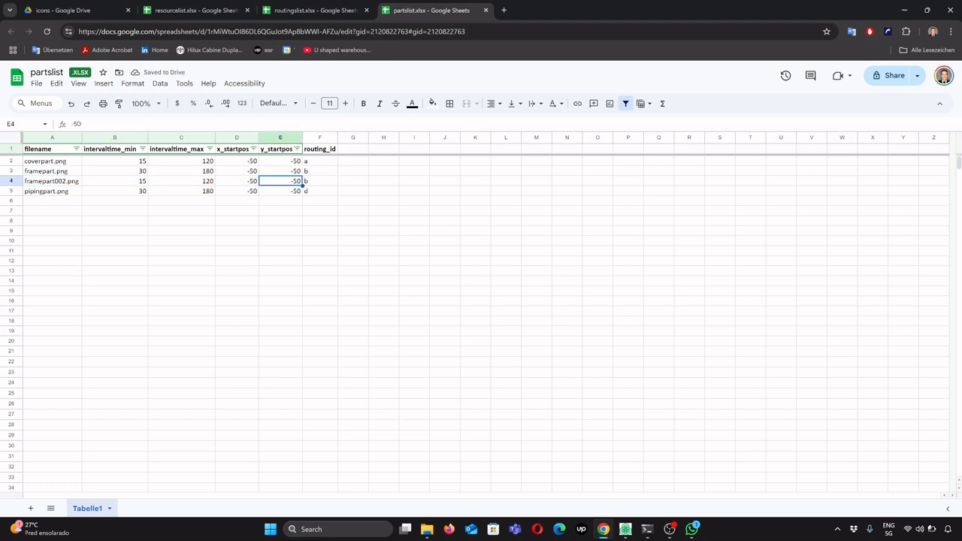
Set the routing_id of framepart002.png back to c.
key(Right)
text(c)
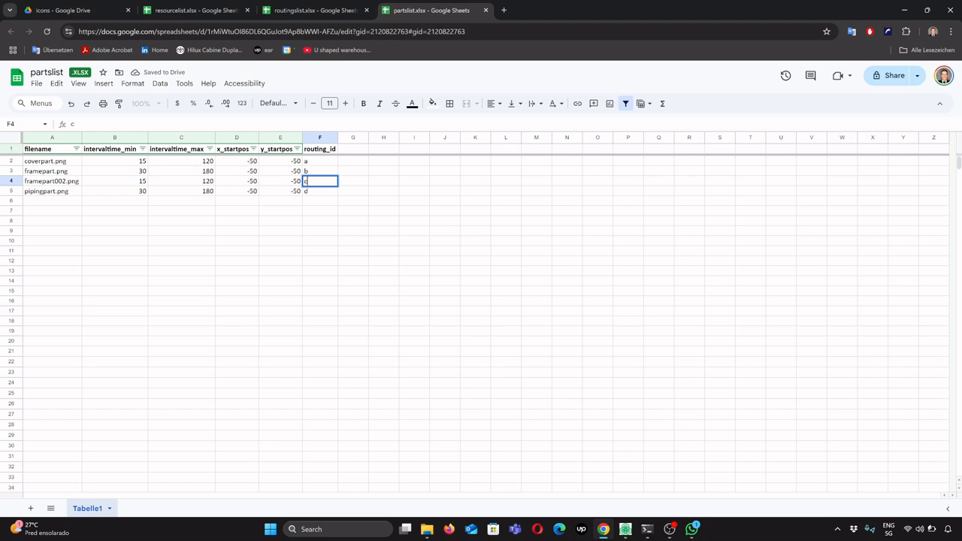
key(Right)
In routingslist, select all resource file names of routing a, followed by the drill002.png entry and its routing id.
key(ctrl+Page_Up)
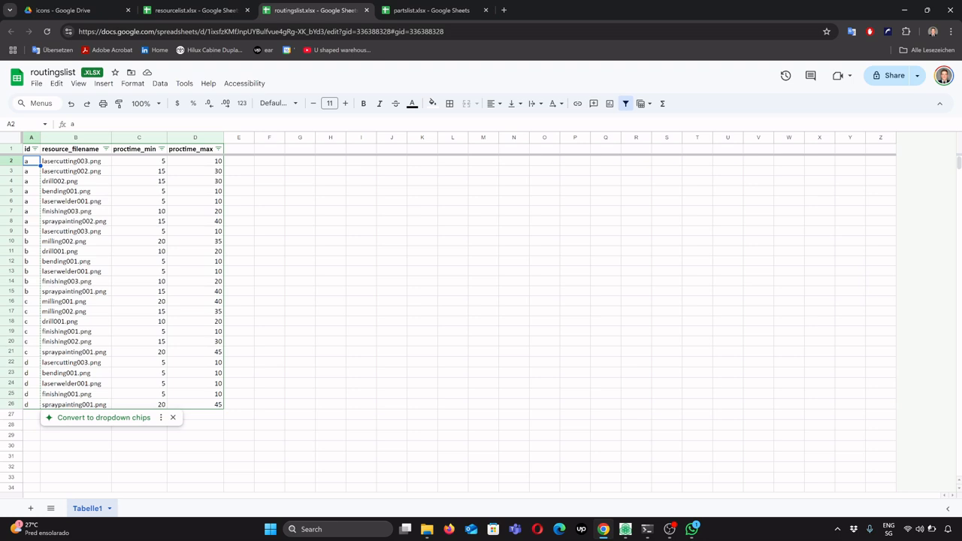
key(Right)
key(shift+Down)
key(shift+Down)
key(shift+Down)
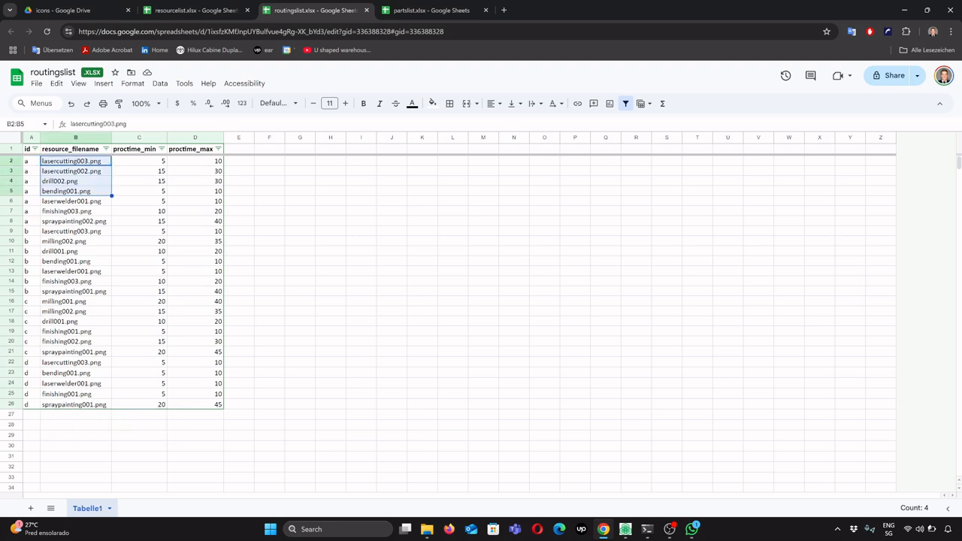
key(shift+Down)
key(shift+Down)
key(shift+Down)
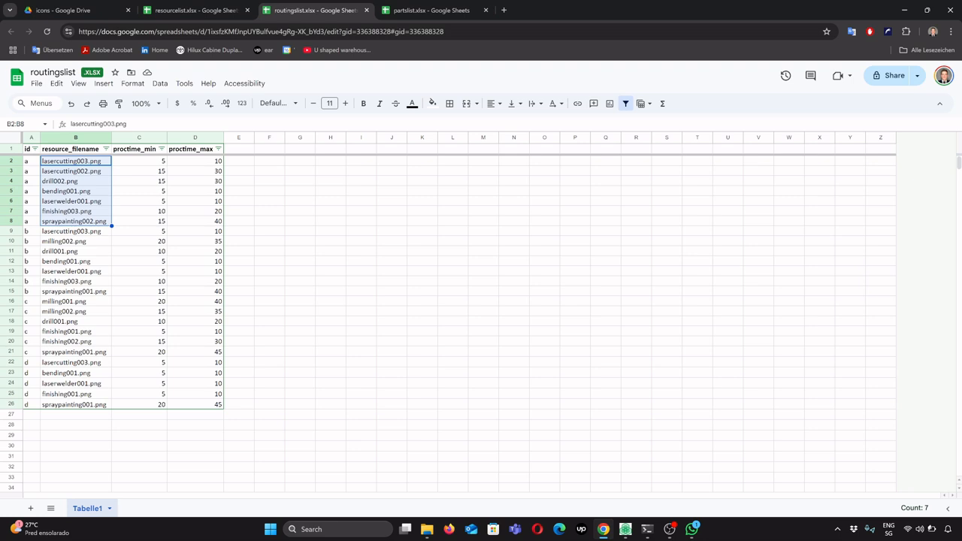
click(75, 182)
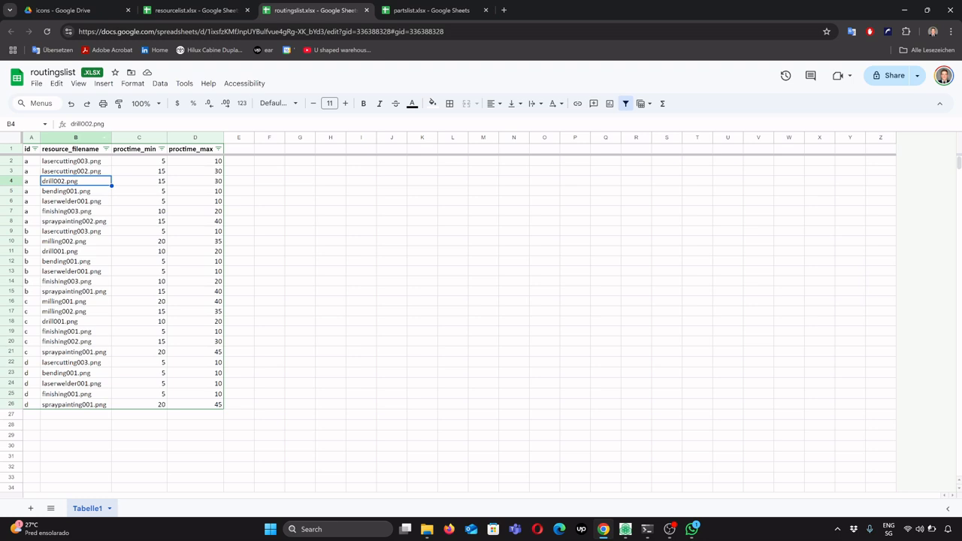
click(31, 181)
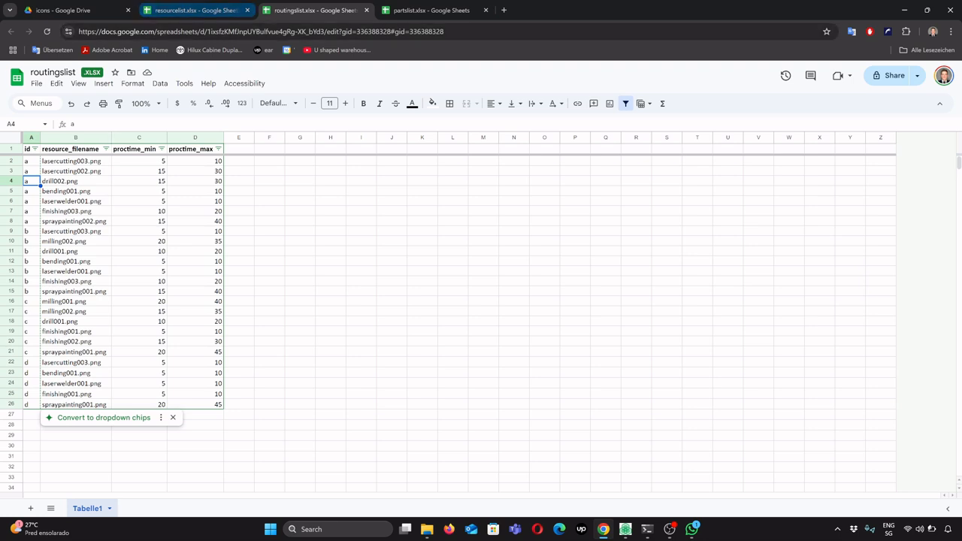
In resourcelist, select all machine file names and examine the two lasercutting003.png entries.
click(197, 10)
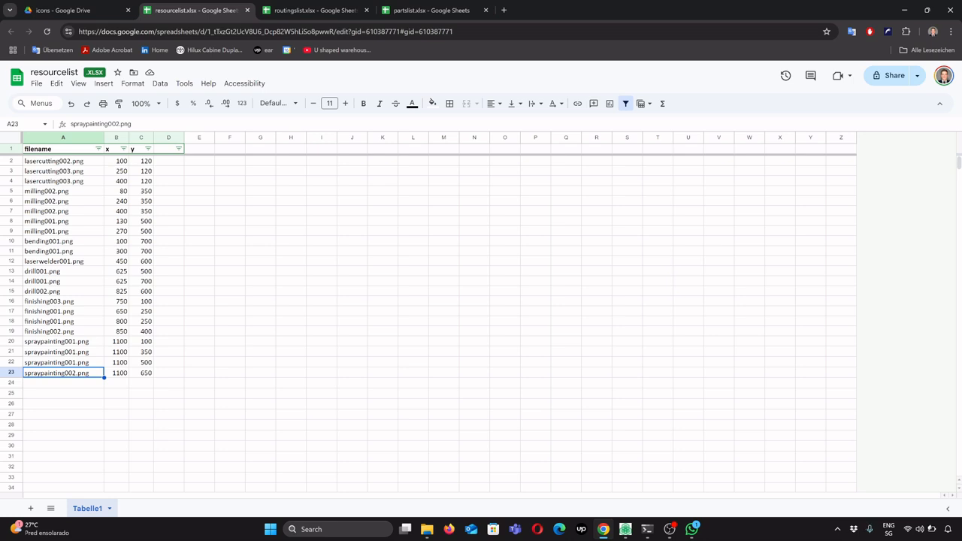
drag(63, 372, 63, 162)
click(63, 171)
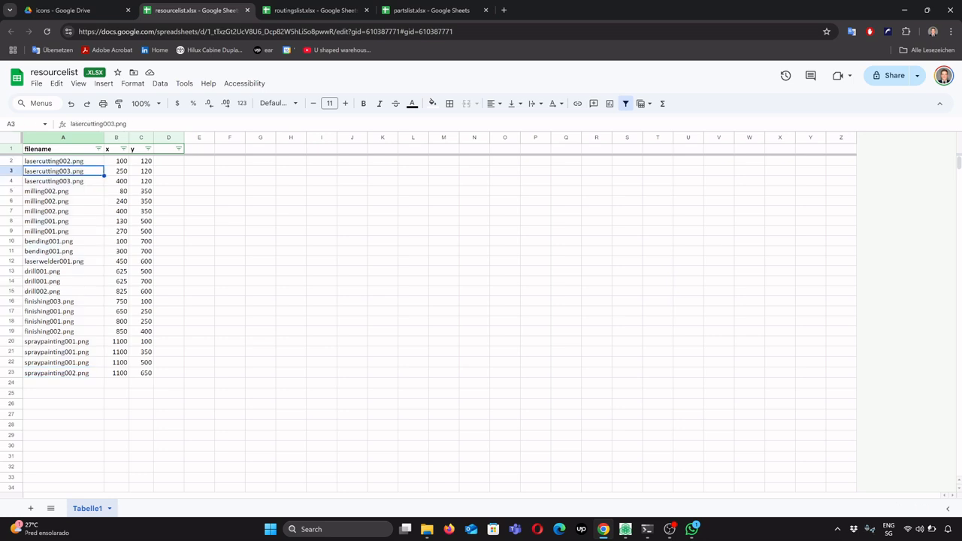
key(shift+Down)
key(shift+Right)
click(63, 171)
key(shift+Down)
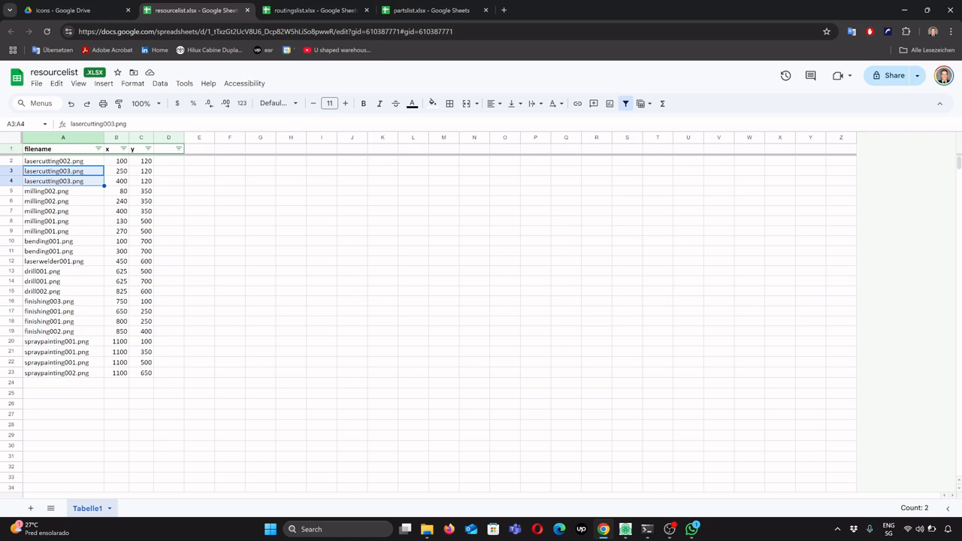
Select the complete list of machine file names again, followed by each lasercutting003.png entry individually.
click(63, 161)
key(ctrl+shift+Down)
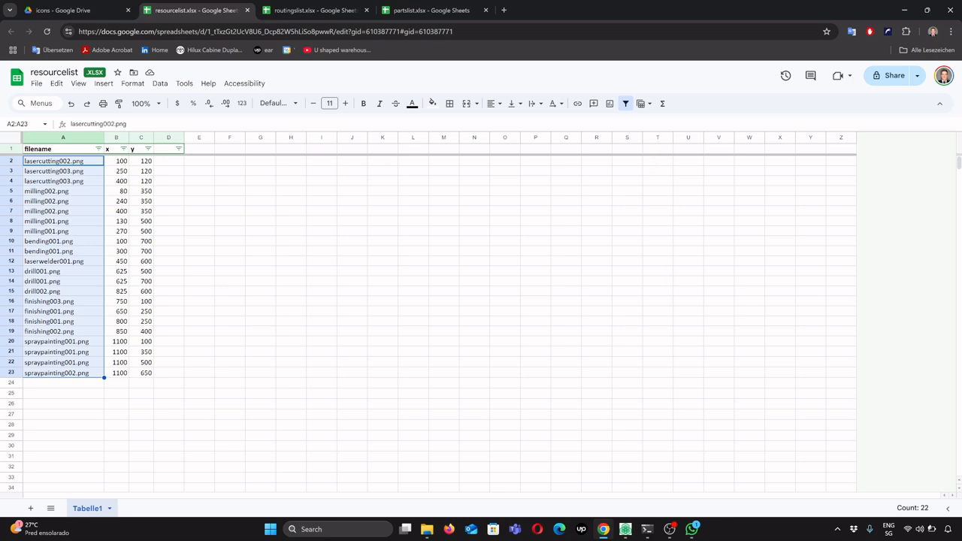
click(63, 172)
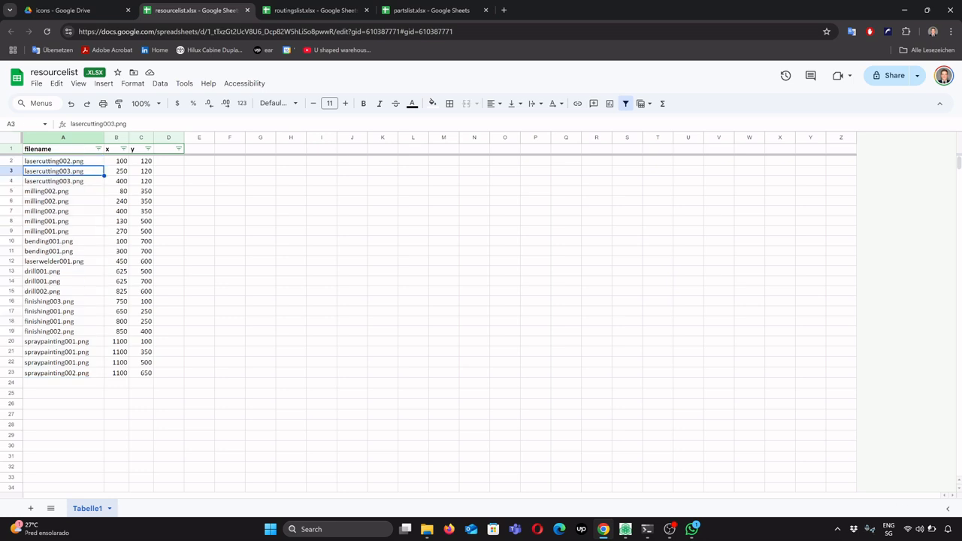
click(63, 181)
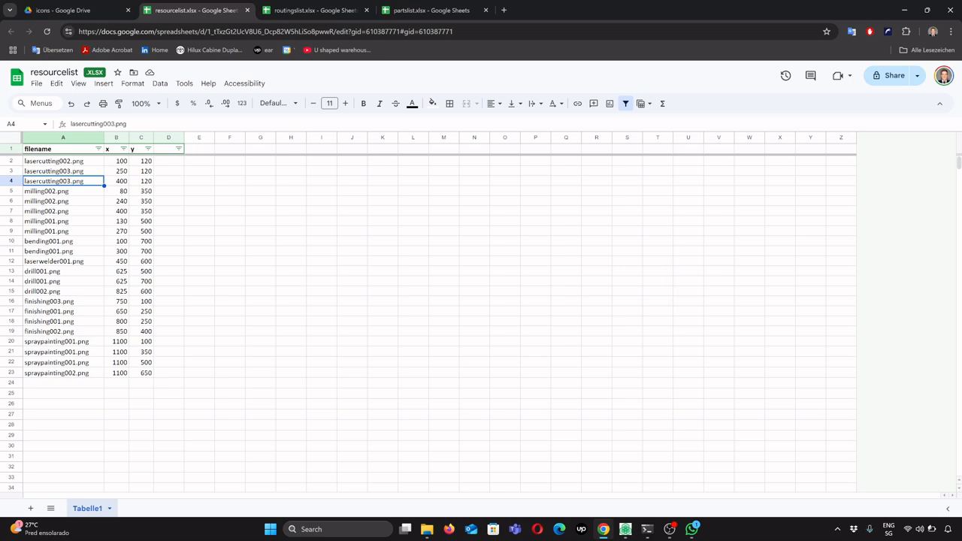
Examine the first milling002.png entry and the second lasercutting003.png entry in the resourcelist file names.
click(63, 191)
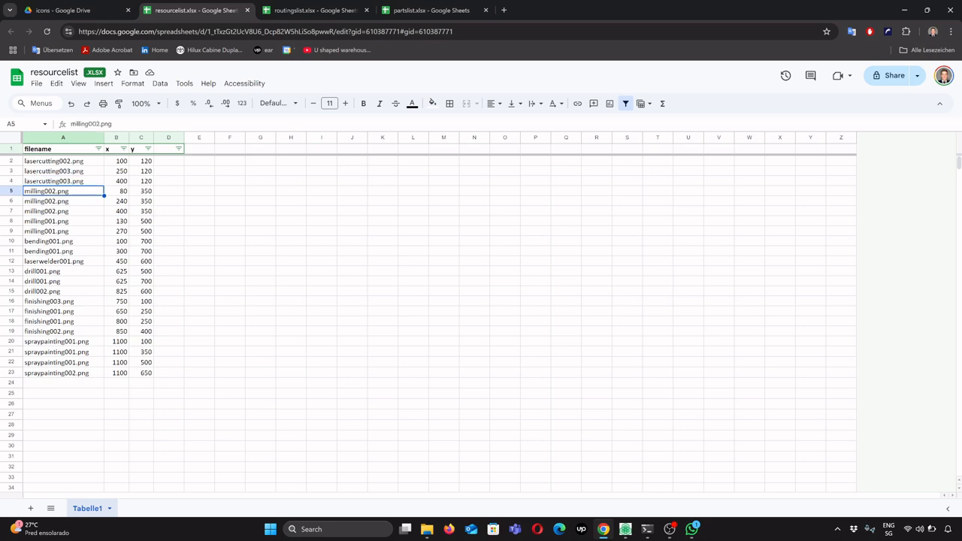
click(64, 182)
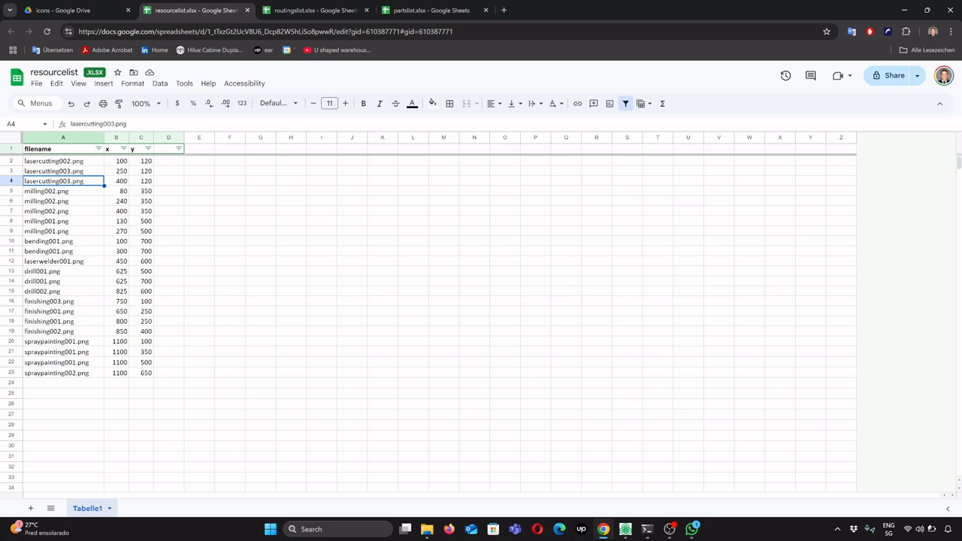
key(Down)
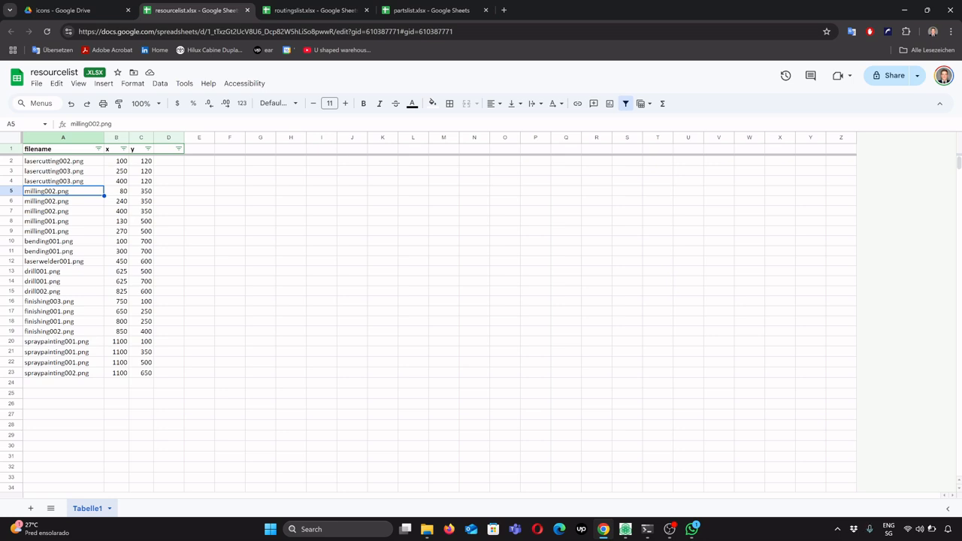
Switch through partslist to the icons folder in Google Drive and go up to the jobshopsimulator_v11 folder.
click(430, 9)
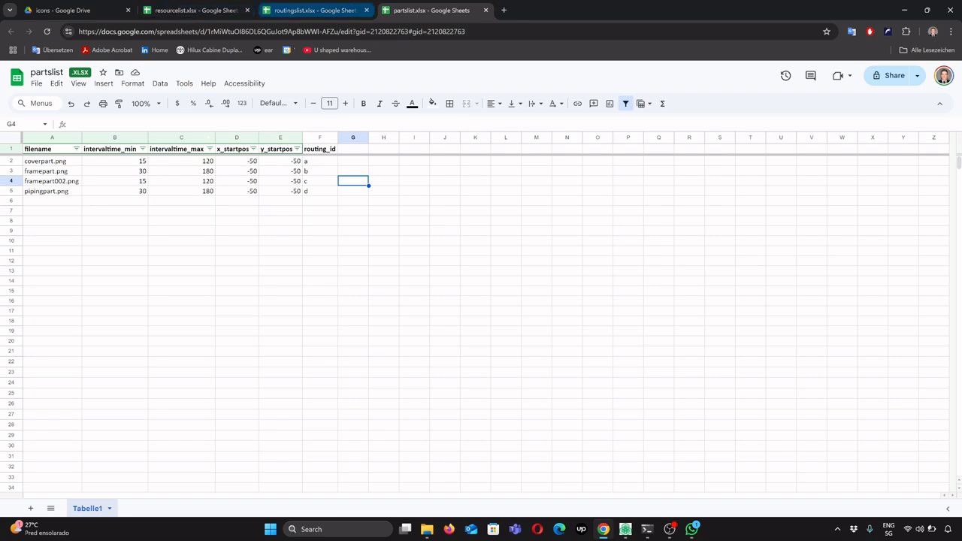
click(63, 9)
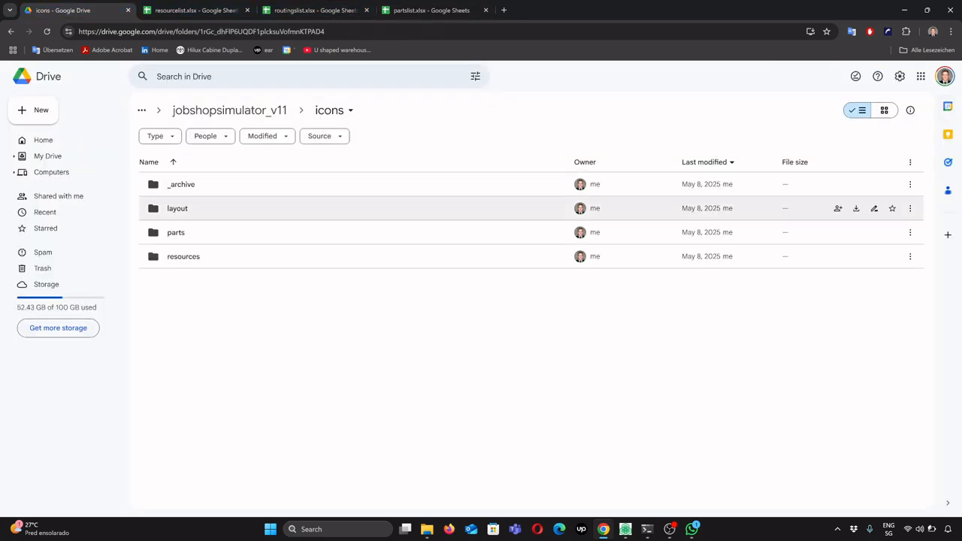
click(229, 110)
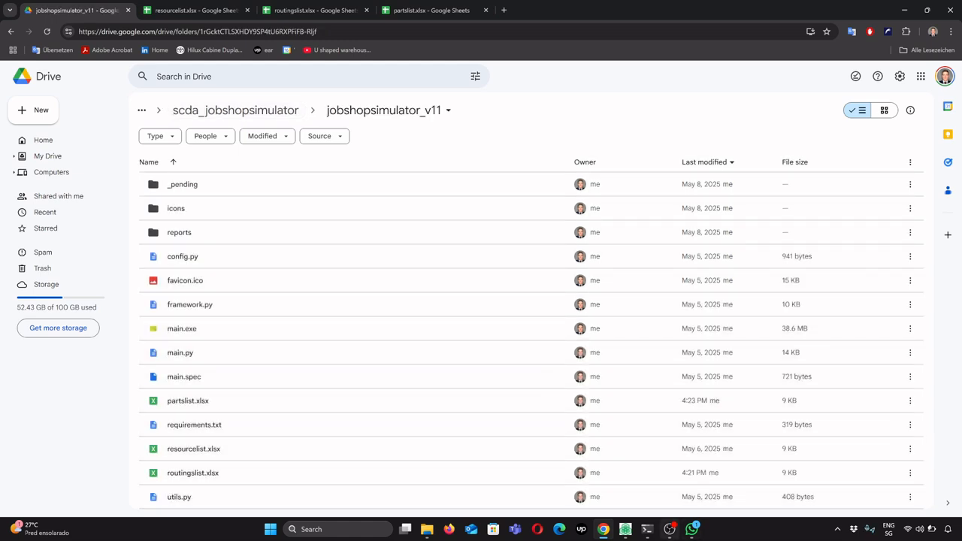
View the running SCDA job shop simulator, check the partslist sheet, and bring the simulation back into view.
click(625, 529)
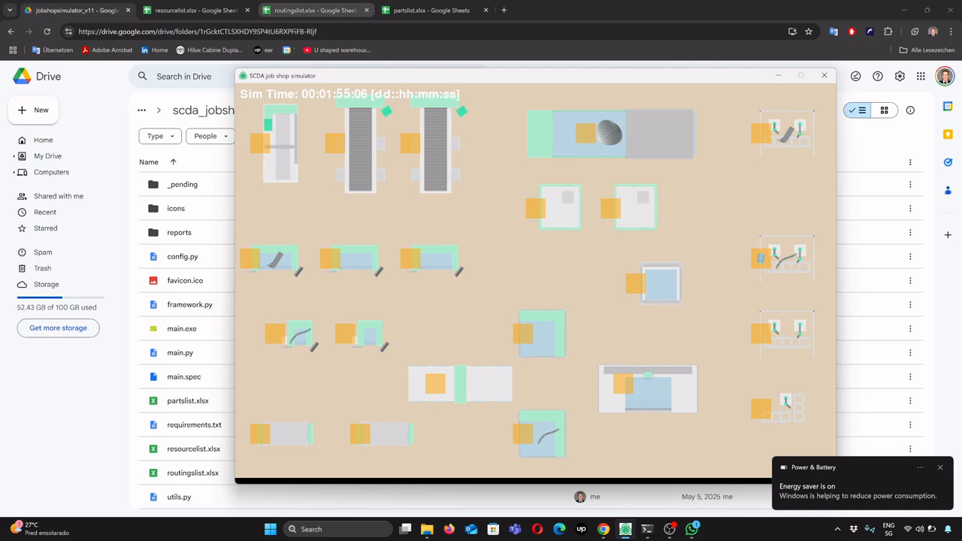
click(429, 10)
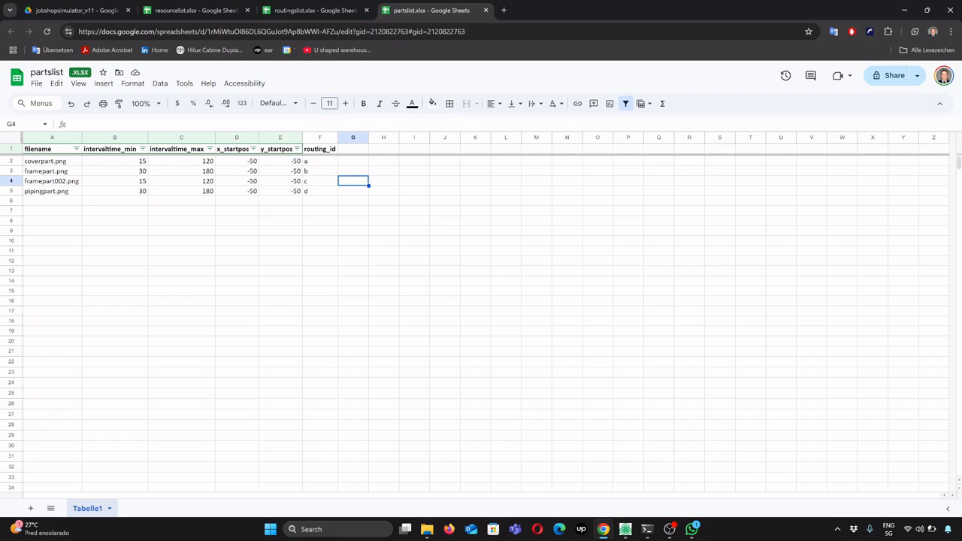
click(625, 529)
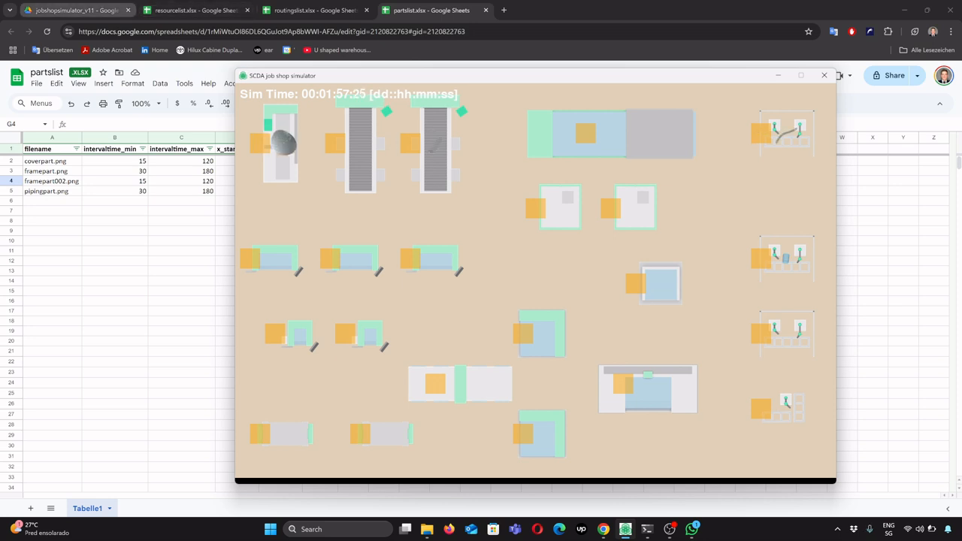
Open the reports folder of jobshopsimulator_v11 in Google Drive and close the running SCDA job shop simulator.
click(75, 10)
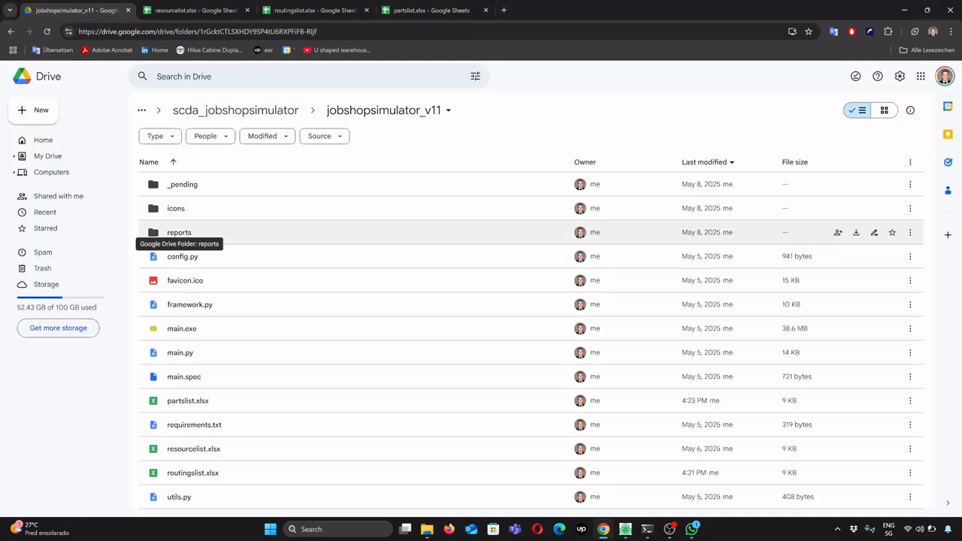
double_click(178, 232)
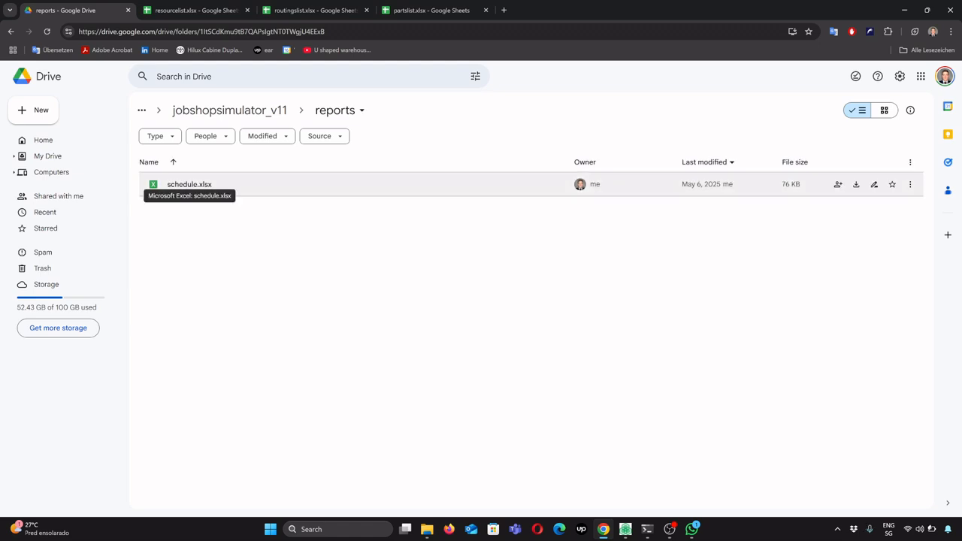
mouse_move(670, 529)
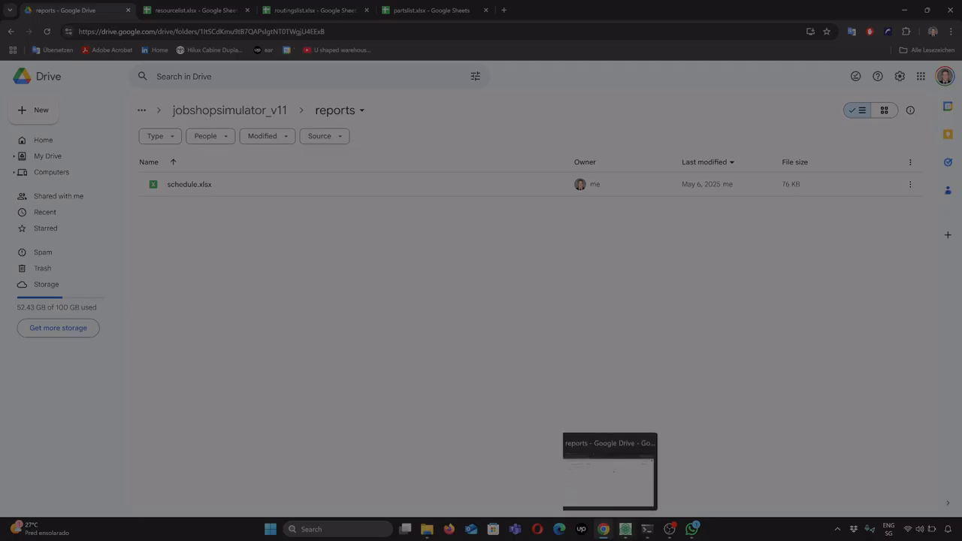
mouse_move(626, 529)
click(626, 473)
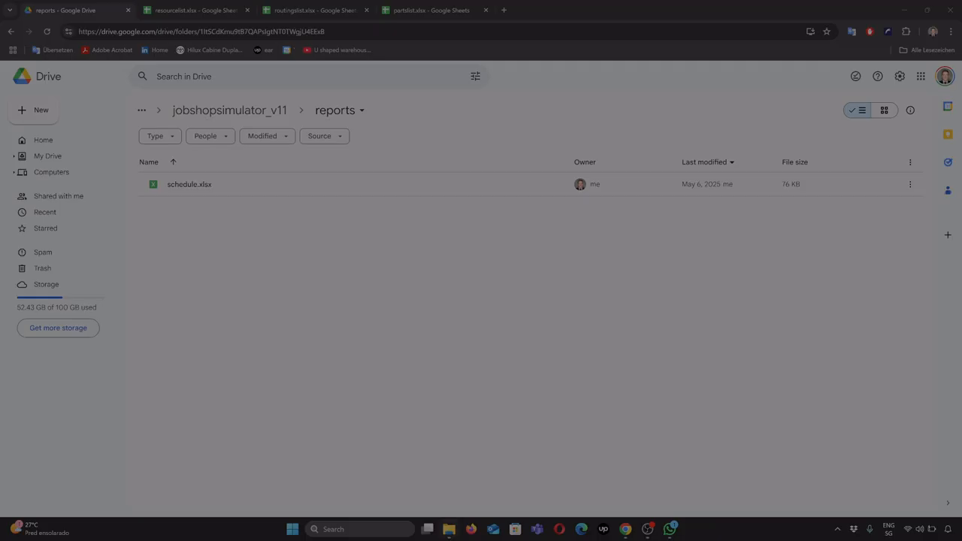
In File Explorer, open the local reports folder to check schedule.xlsx, and return to Google Drive.
click(449, 529)
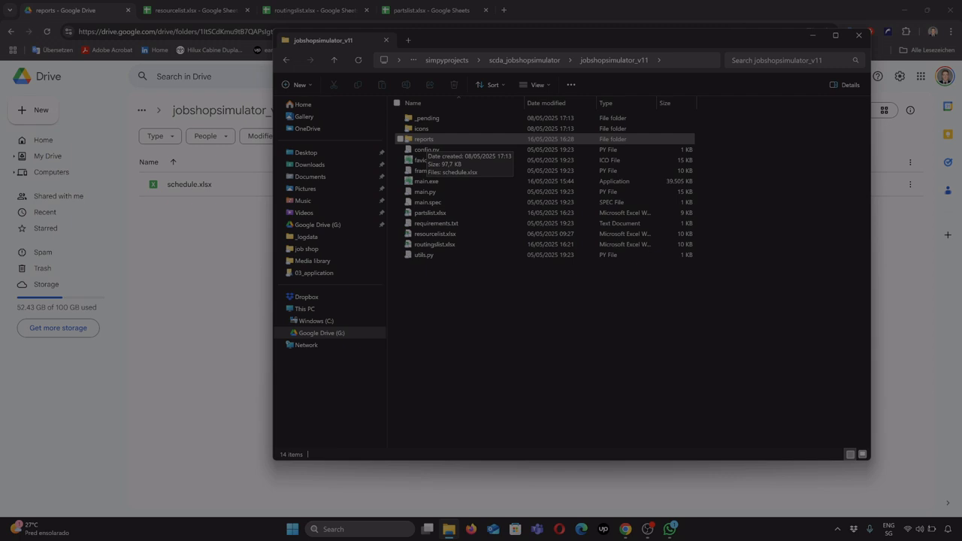
double_click(423, 140)
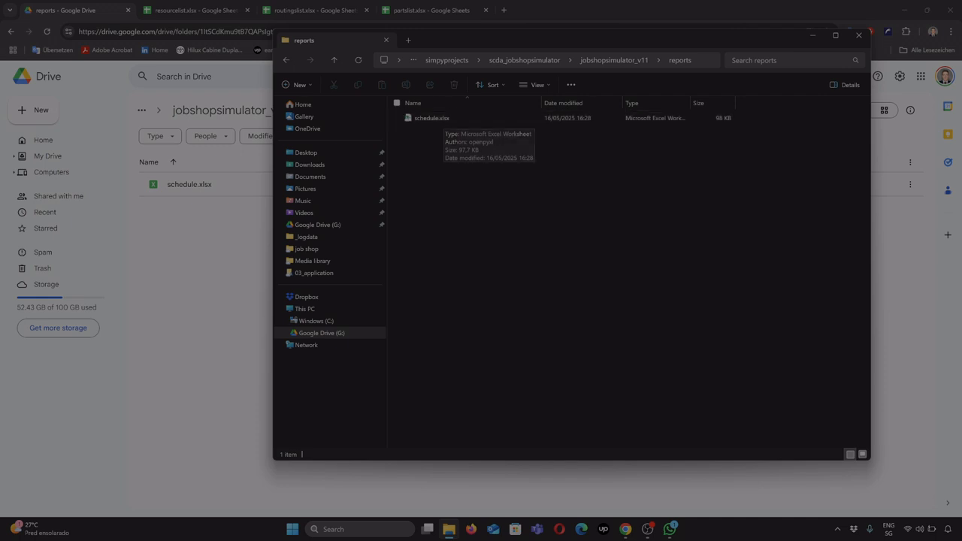
key(alt+Tab)
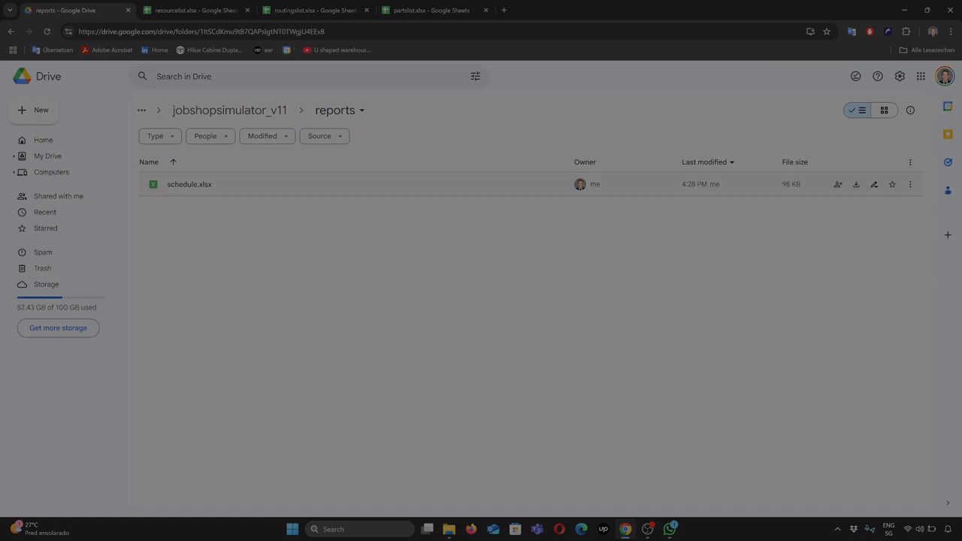
Open schedule.xlsx from the Drive reports folder and fit all its column widths to their contents.
double_click(190, 184)
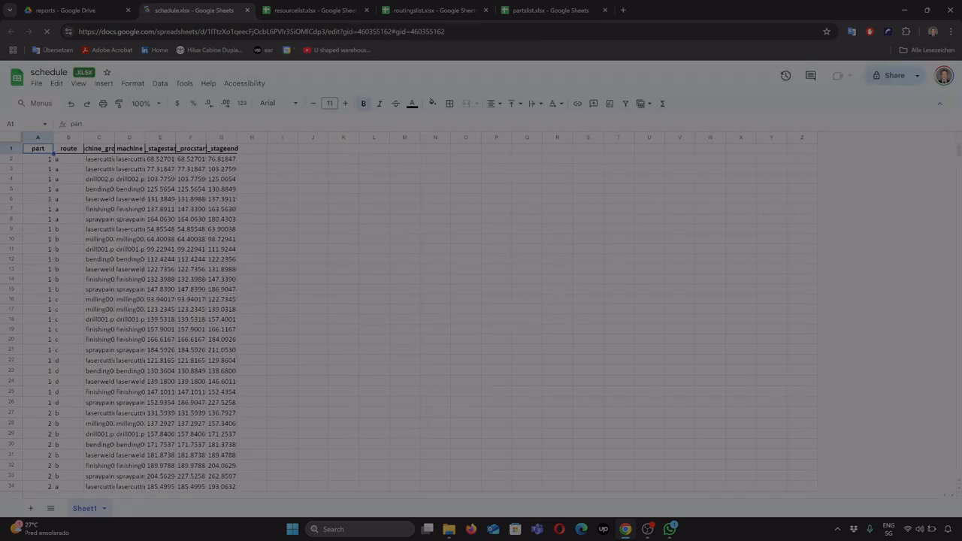
key(ctrl+a)
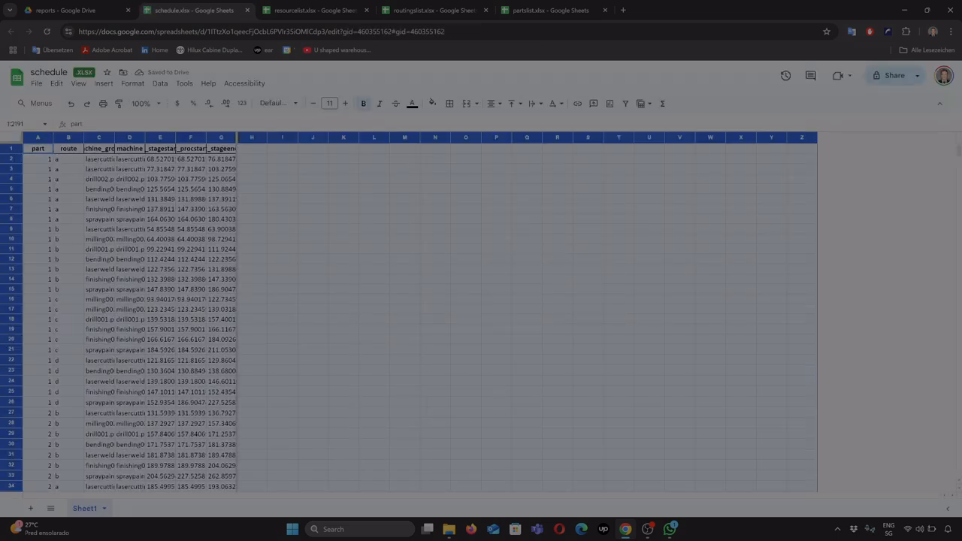
double_click(237, 137)
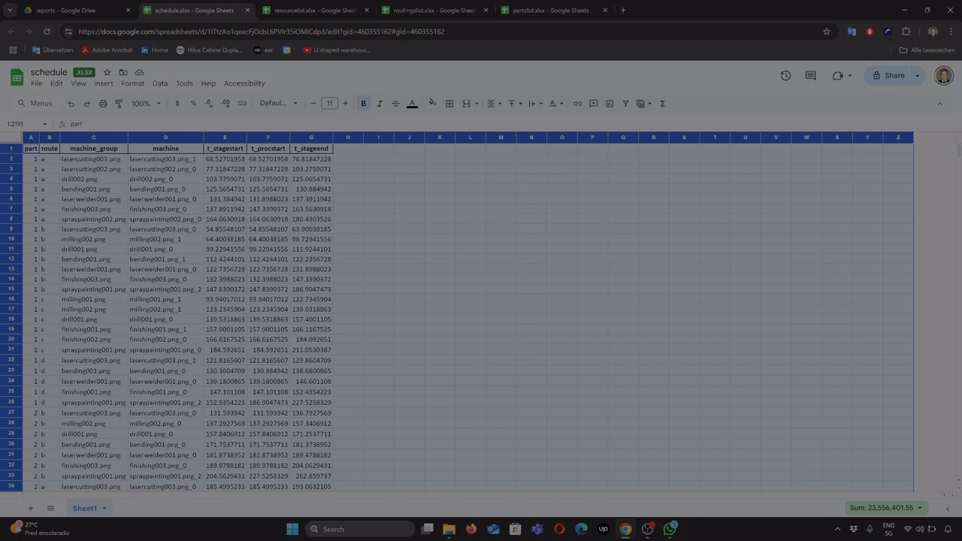
In the schedule, examine the first route entry and the run of part column entries for part number 1.
click(49, 160)
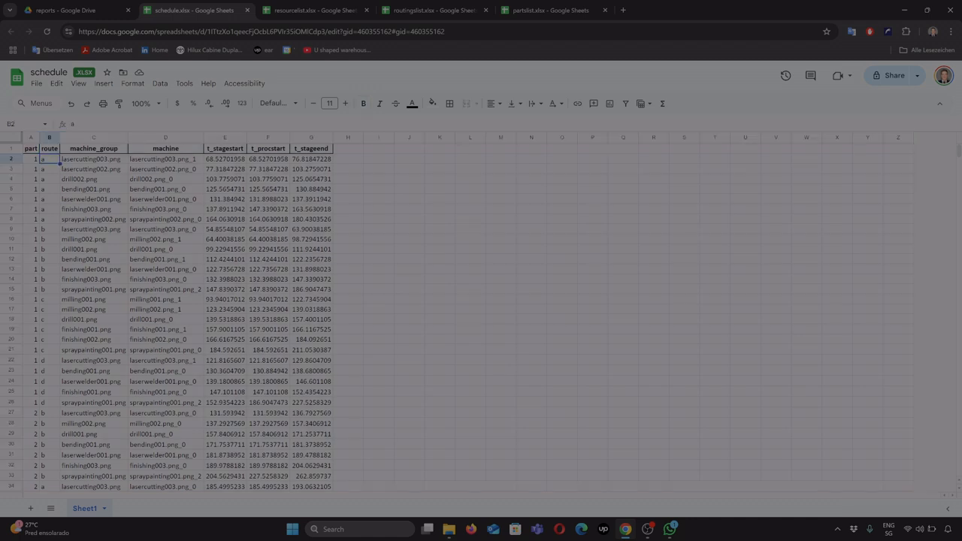
click(31, 159)
key(shift+Down)
key(shift+Down)
key(shift+Down)
key(shift+Down)
key(shift+Down)
key(shift+Down)
key(shift+Down)
key(shift+Down)
key(shift+Down)
key(shift+Down)
key(shift+Down)
key(shift+Down)
key(shift+Down)
key(shift+Down)
key(shift+Down)
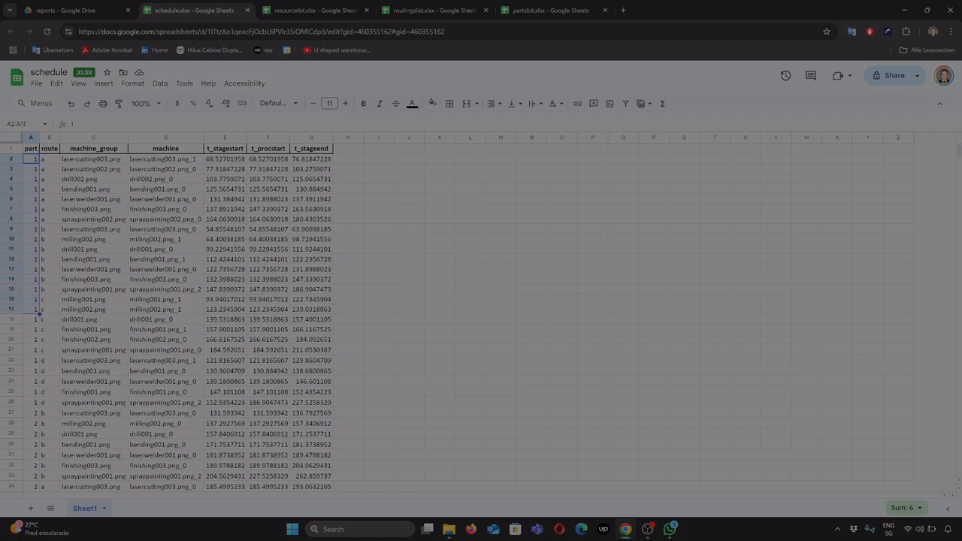
drag(31, 310, 30, 330)
Add a filter to the schedule's header row and show only the rows of route a.
click(49, 149)
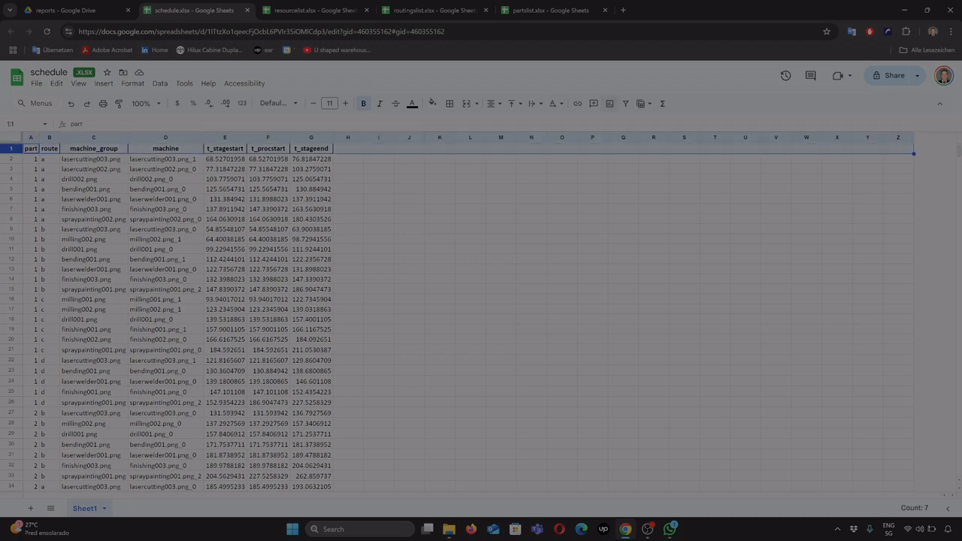
click(625, 104)
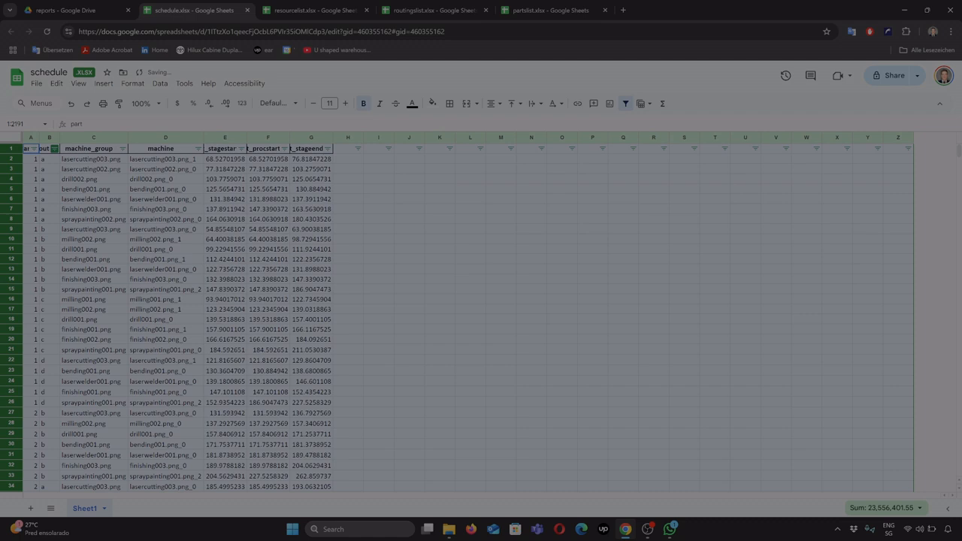
click(54, 149)
click(106, 273)
click(81, 315)
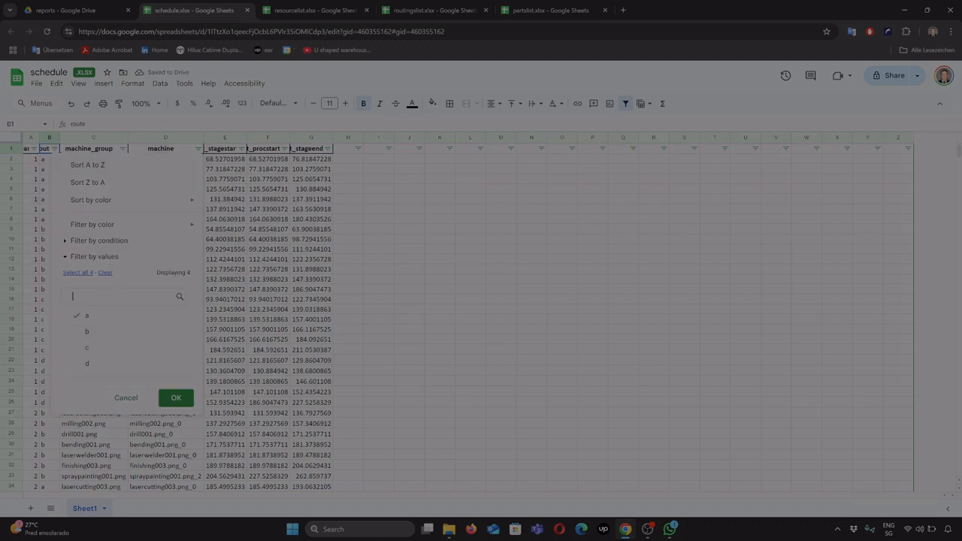
click(176, 398)
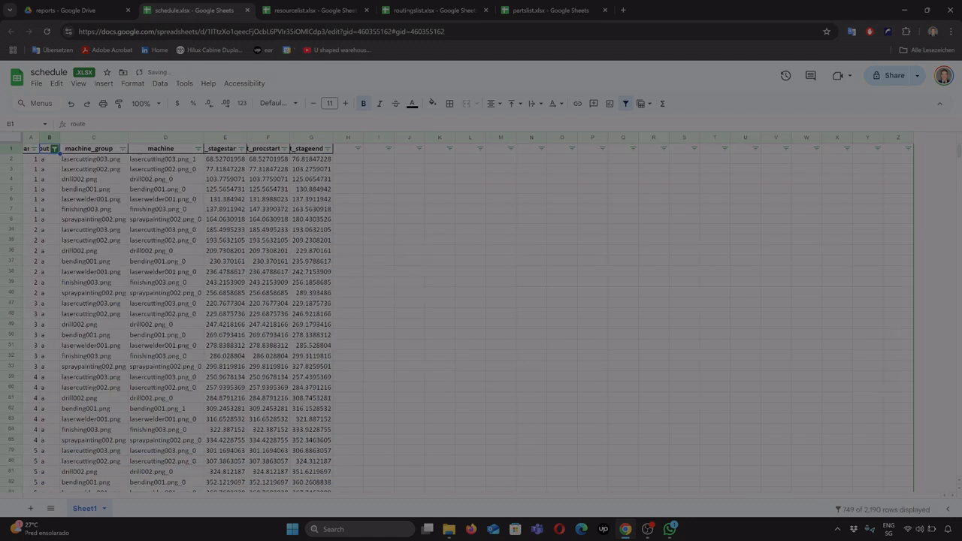
Fit the widths of the t_stagestart, t_stageend, route and part columns to their contents.
click(251, 138)
double_click(247, 138)
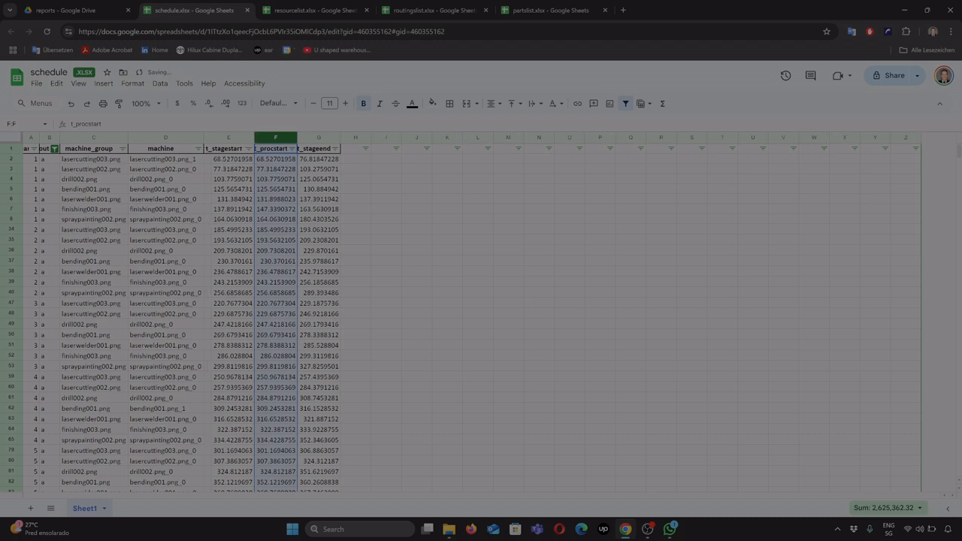
double_click(339, 137)
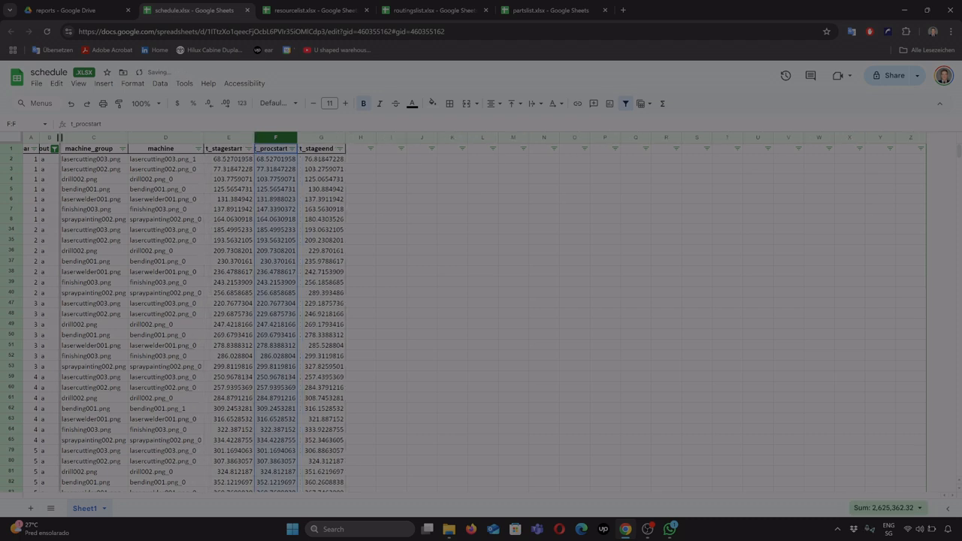
double_click(59, 138)
double_click(38, 137)
click(64, 159)
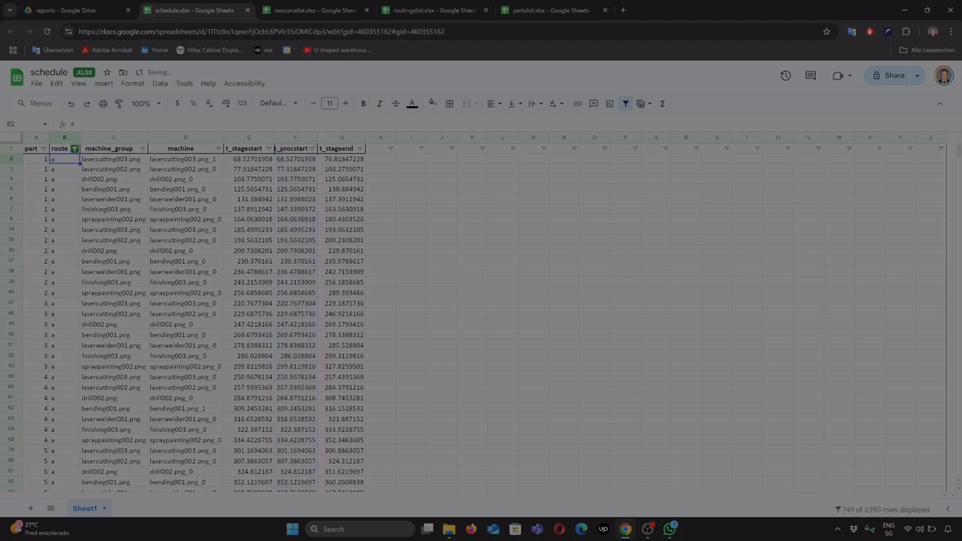
Select the part column entries of part 1, part 2 and part 3 in turn within the route a rows.
click(37, 159)
click(37, 169)
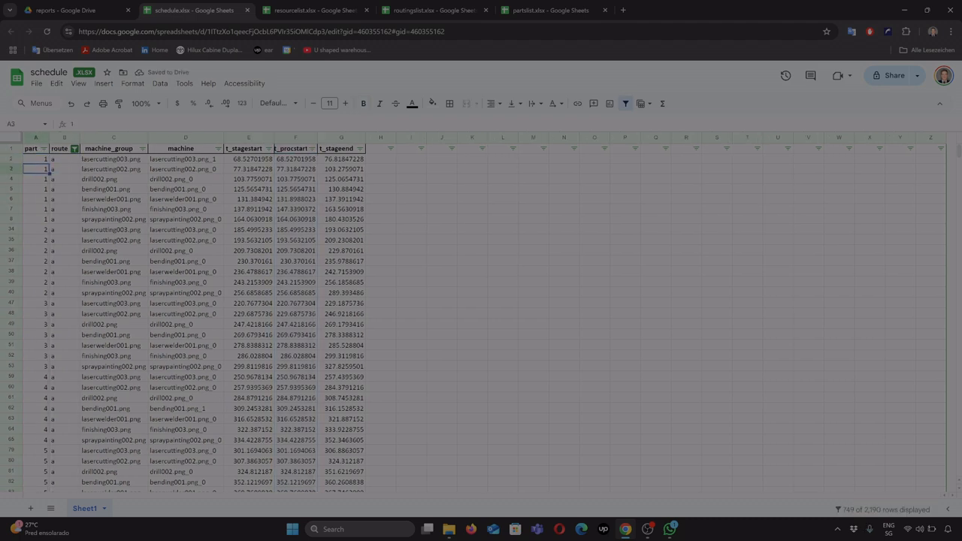
drag(37, 218, 39, 158)
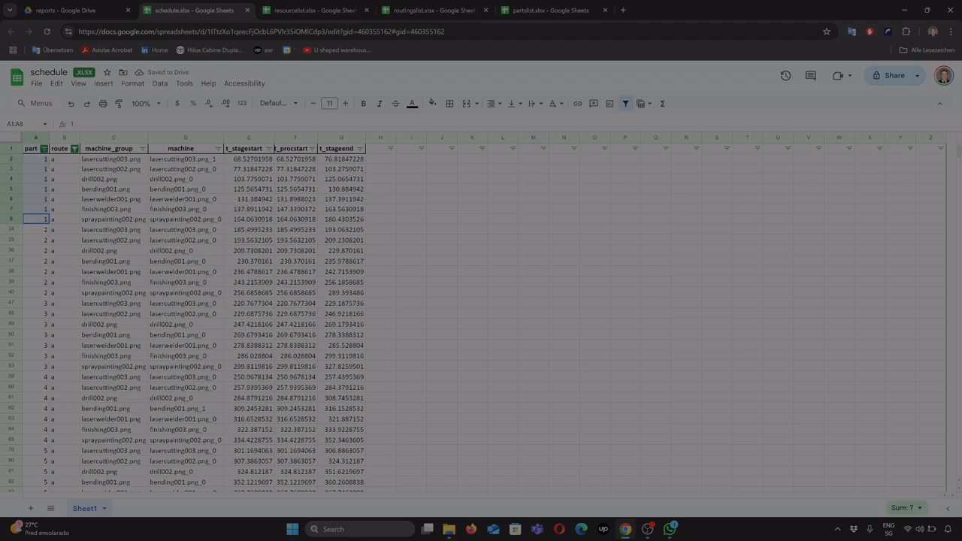
click(36, 229)
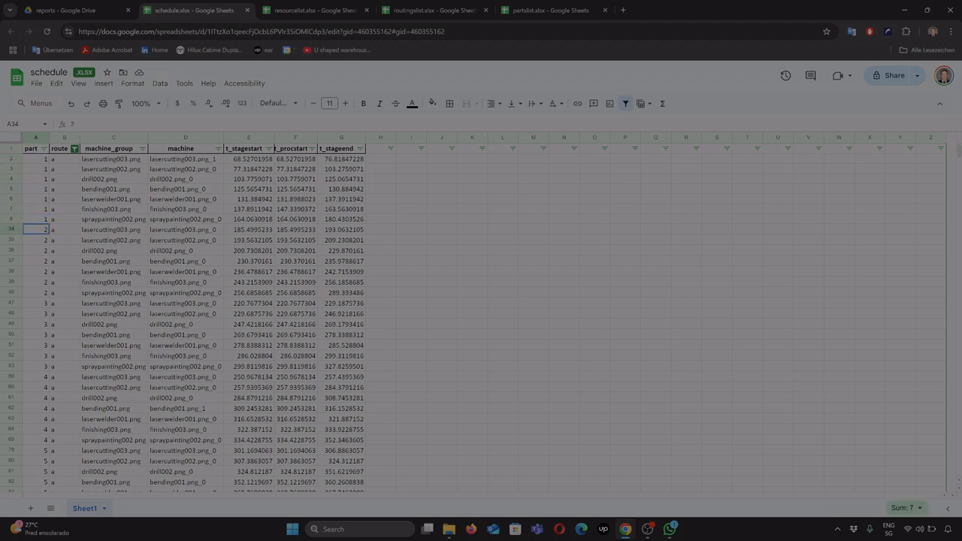
shift+click(37, 293)
click(36, 303)
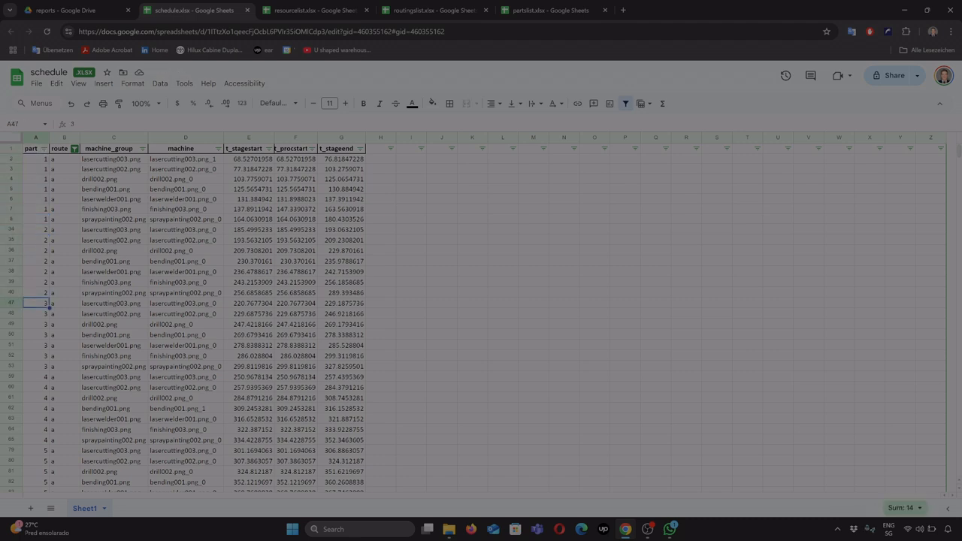
shift+click(37, 366)
Filter the part column to show only part 1, and select the lasercutting002.png entry under machine_group.
click(45, 148)
click(71, 273)
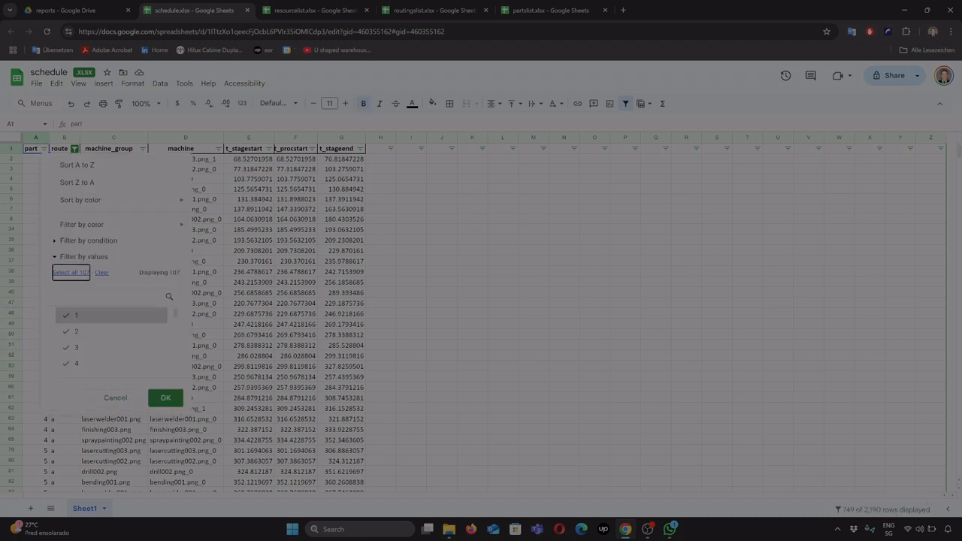
click(102, 273)
click(76, 315)
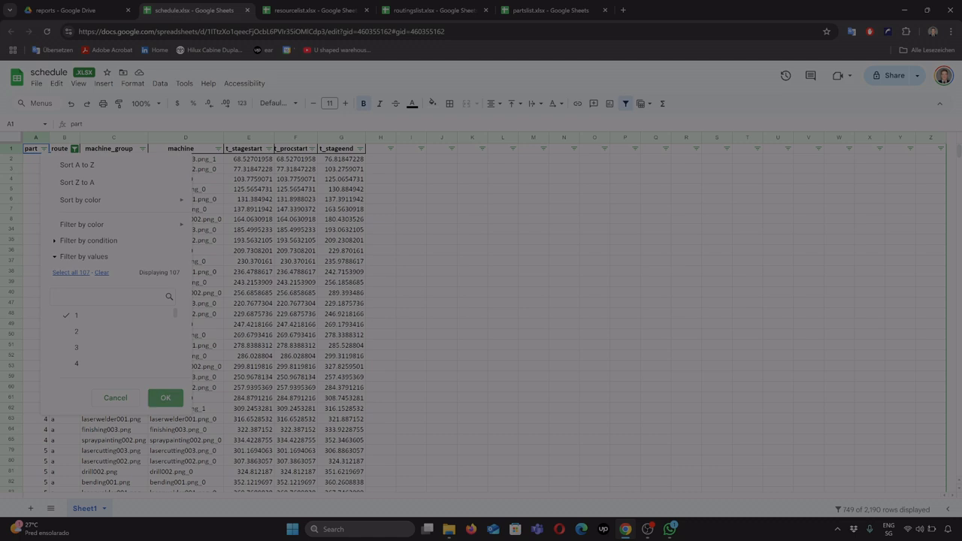
click(166, 398)
click(113, 179)
key(Up)
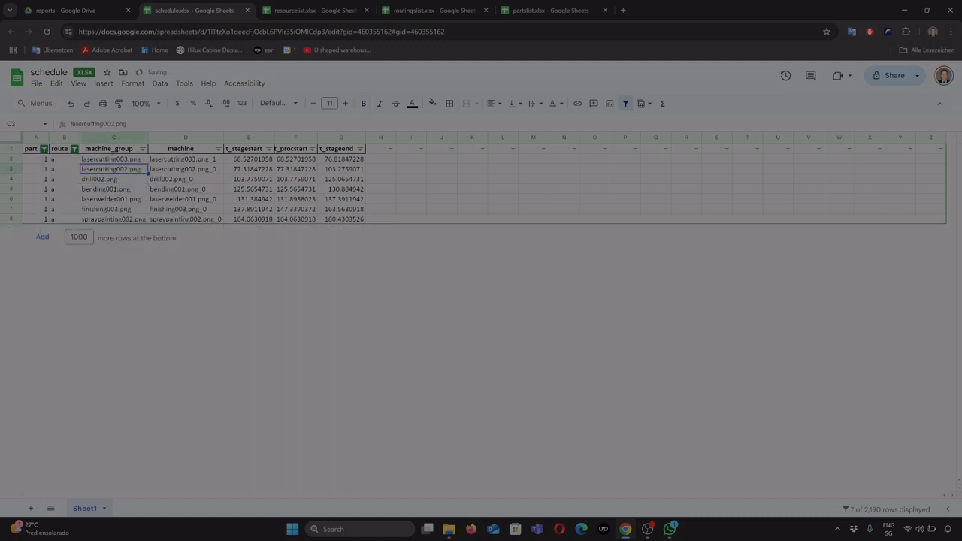
Select the t_stagestart entry of part 1's lasercutting003.png row and fit the t_procstart column's width to its contents.
key(Left)
key(Up)
key(Right)
key(Right)
key(Right)
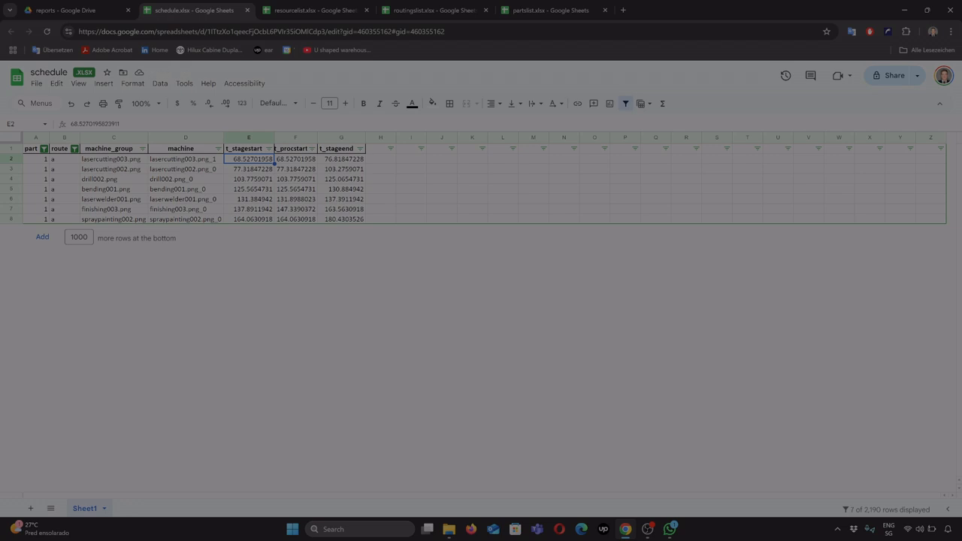
double_click(317, 138)
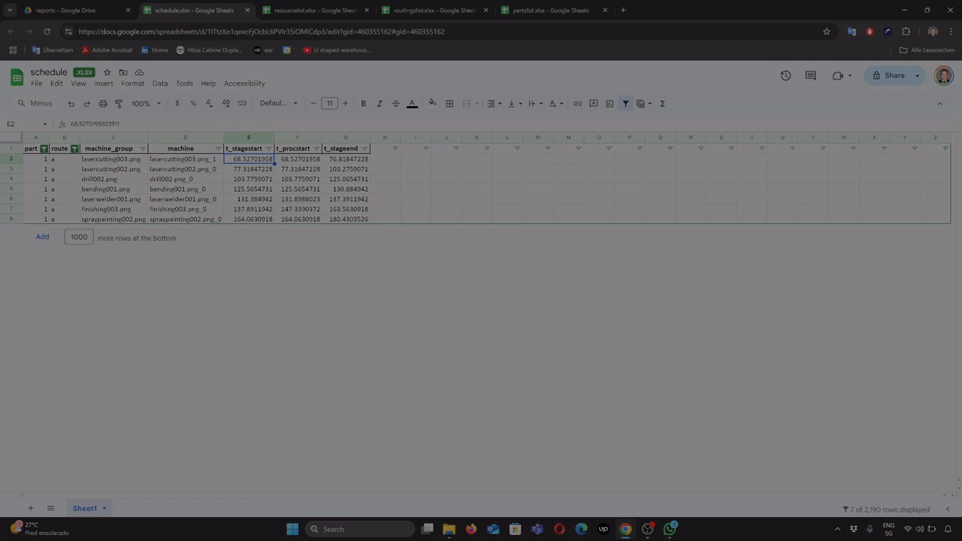
Select the two lasercutting003.png entries in resourcelist.xlsx, and in schedule.xlsx the machine_group and machine entries of the lasercutting003.png row.
key(ctrl+Tab)
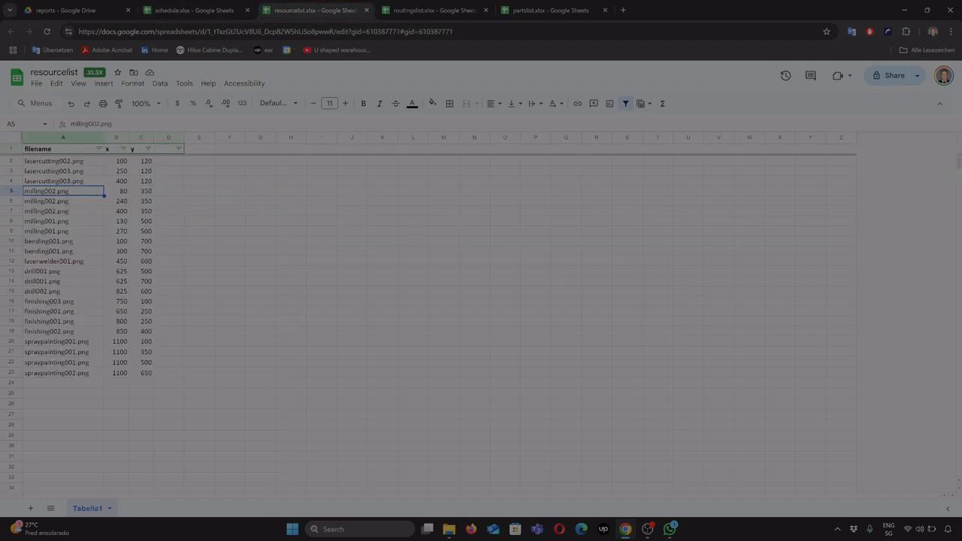
drag(63, 172, 64, 181)
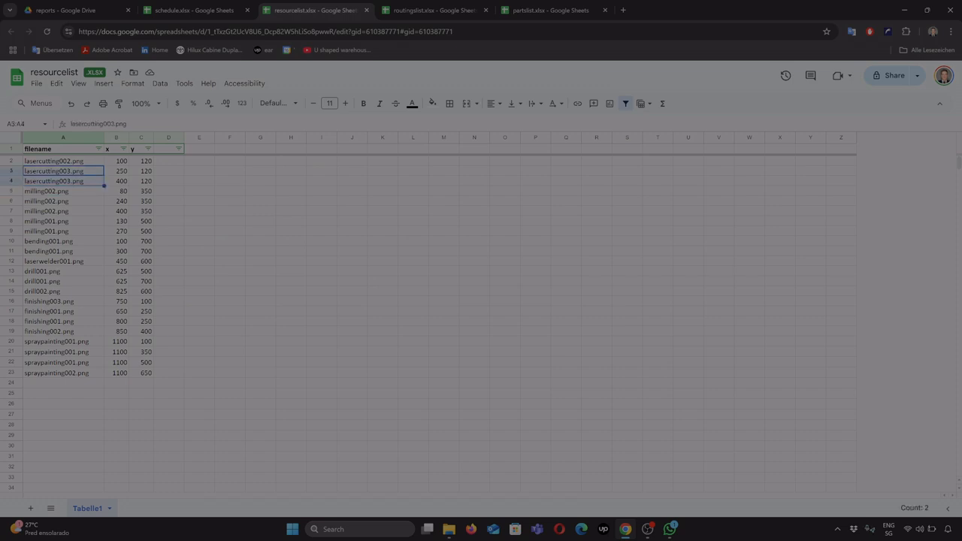
click(193, 10)
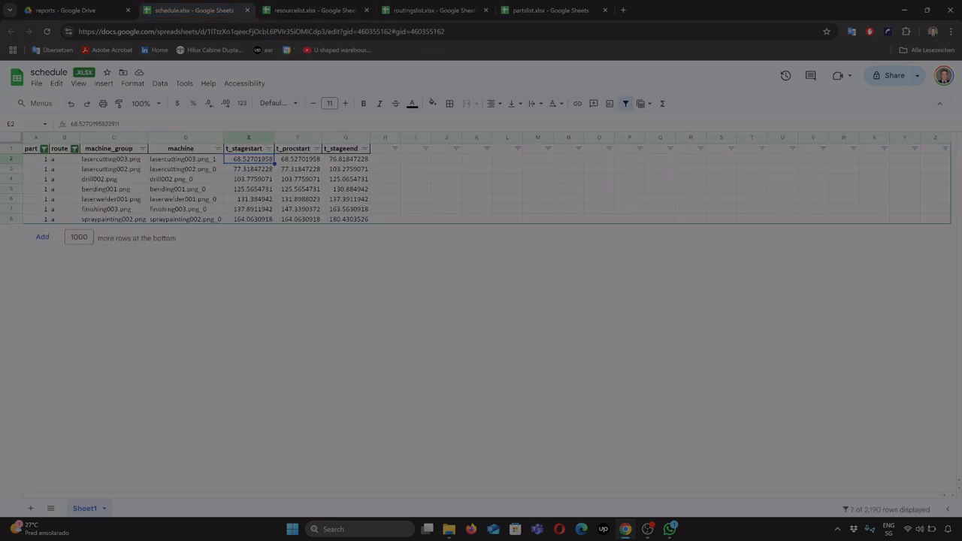
click(114, 159)
click(185, 160)
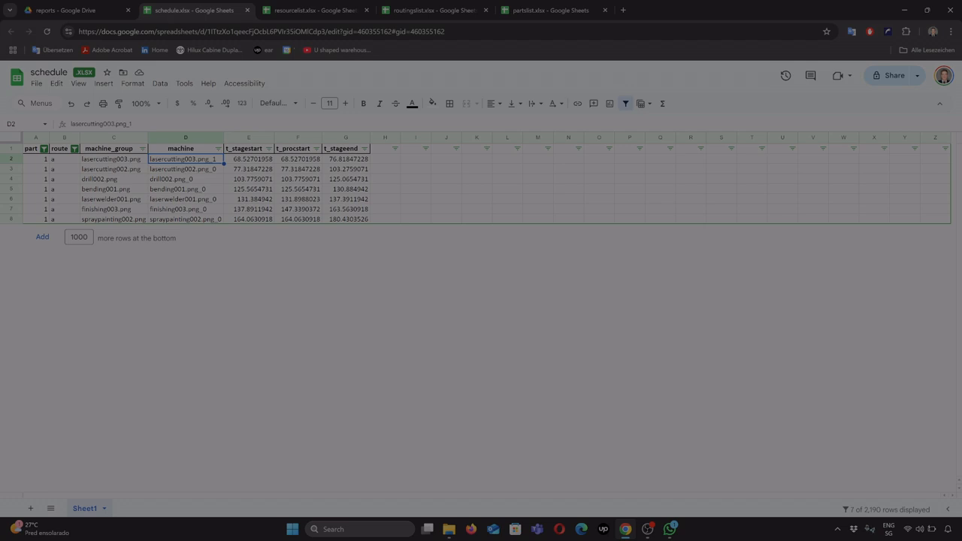
Compare the t_stagestart, t_procstart and t_stageend entries of the lasercutting003.png row by selecting them in turn.
click(249, 160)
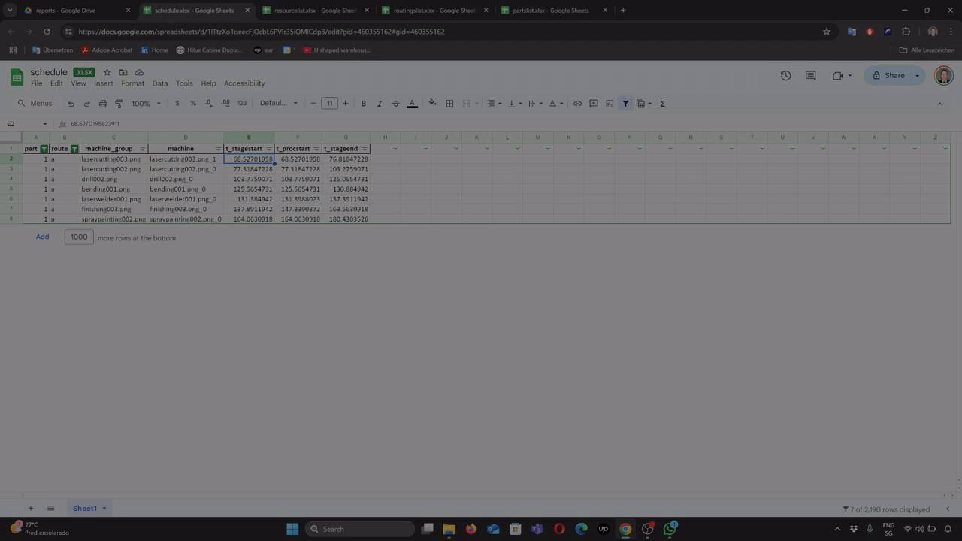
click(298, 160)
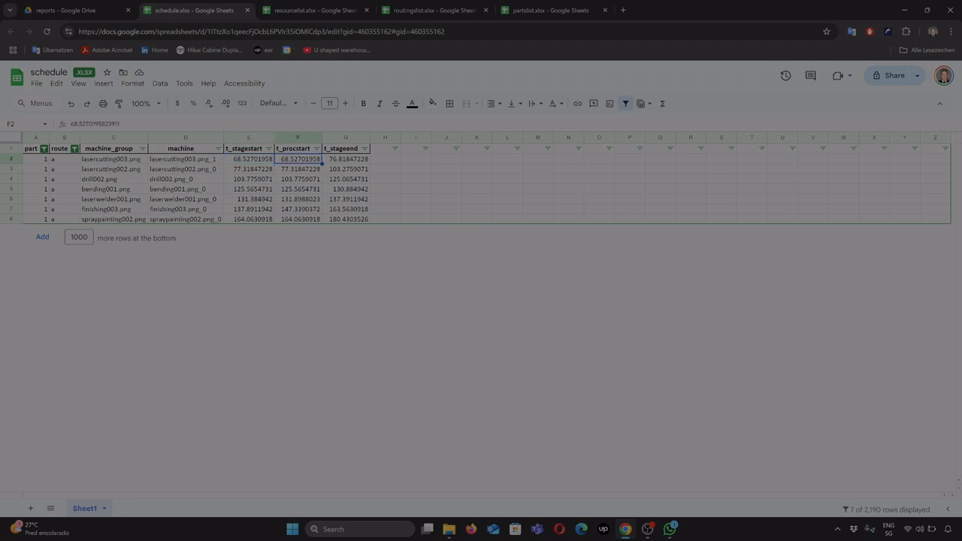
key(shift+Left)
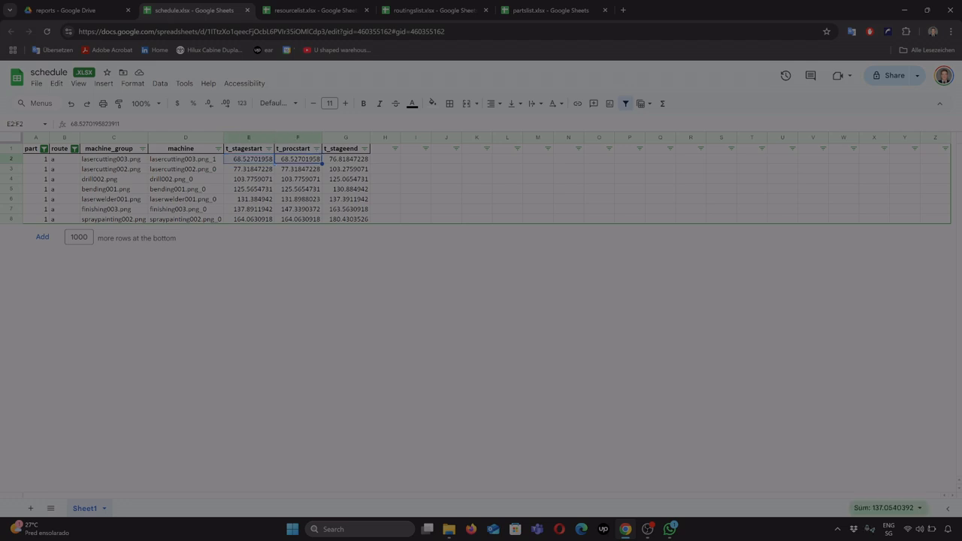
key(shift+Right)
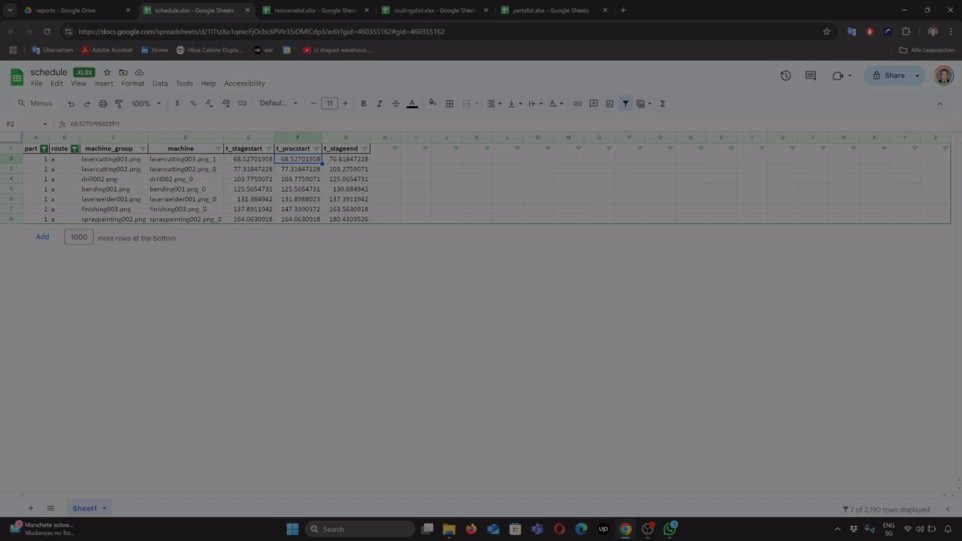
click(346, 160)
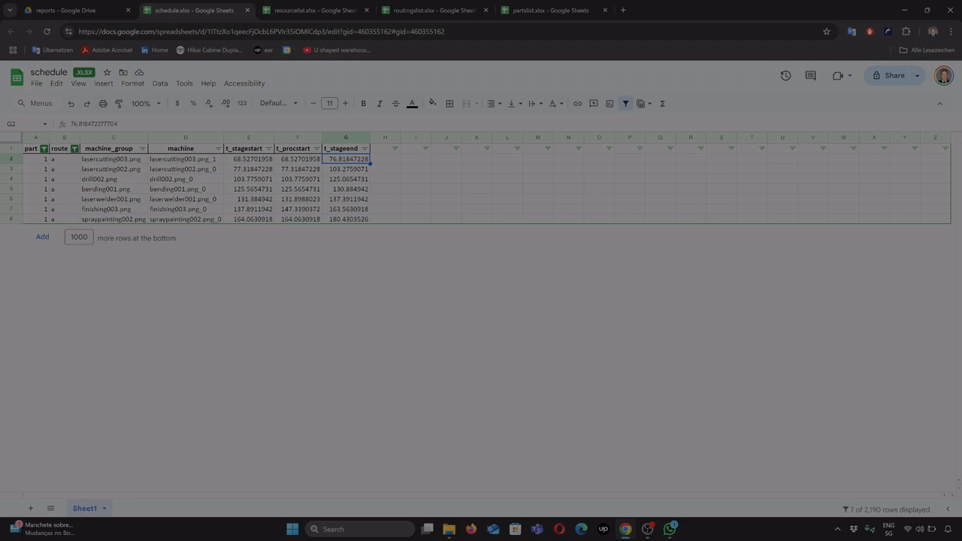
click(297, 160)
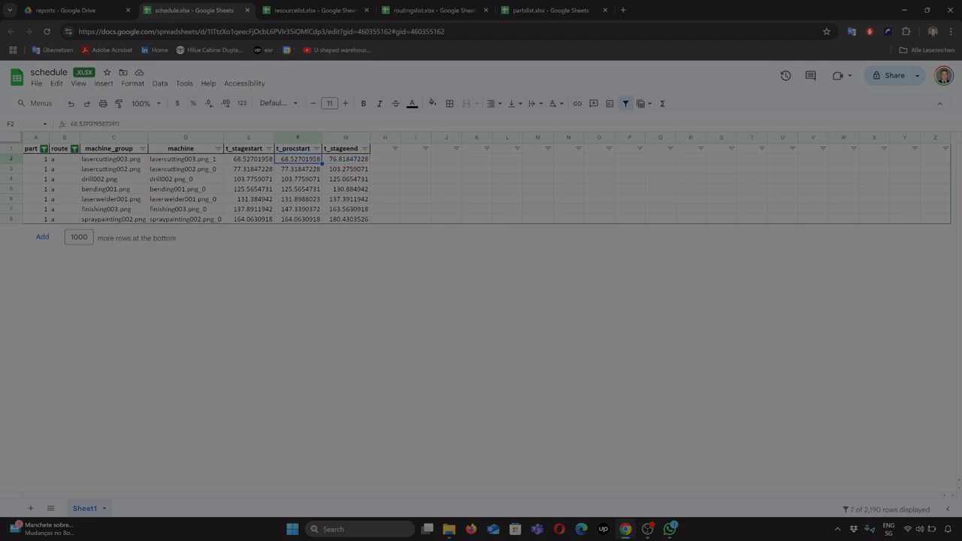
click(346, 159)
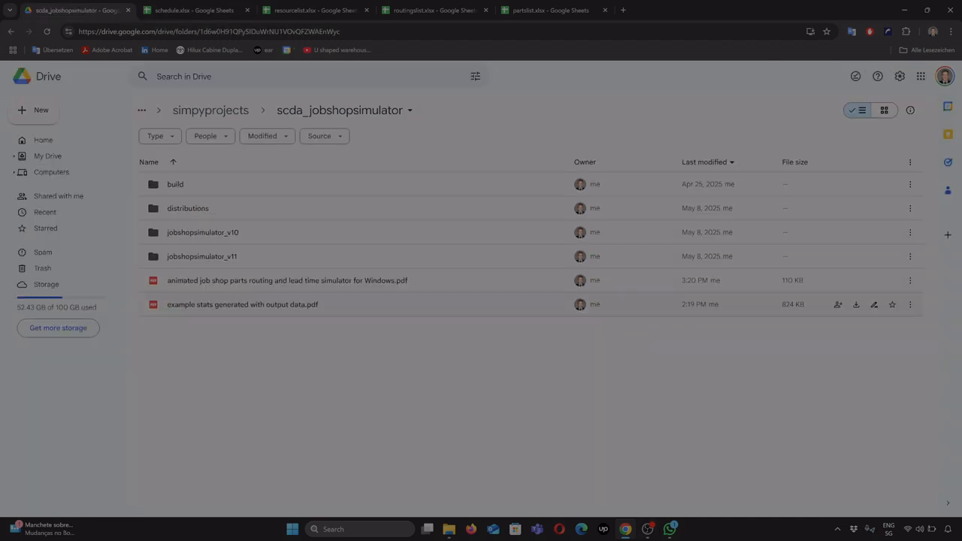
Open "example stats generated with output data.pdf" from the scda_jobshopsimulator folder and enlarge the example output table on page 2.
double_click(242, 304)
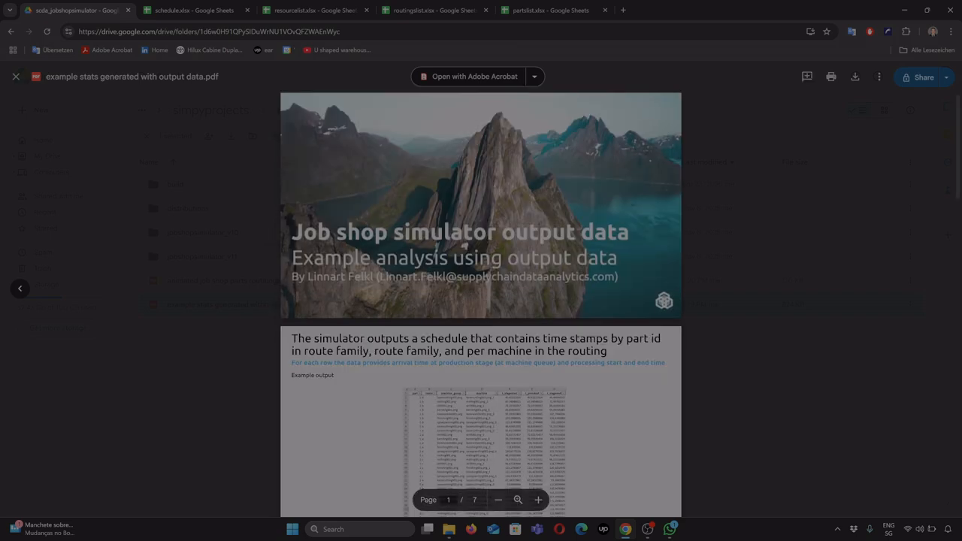
scroll(487, 257, up, 3)
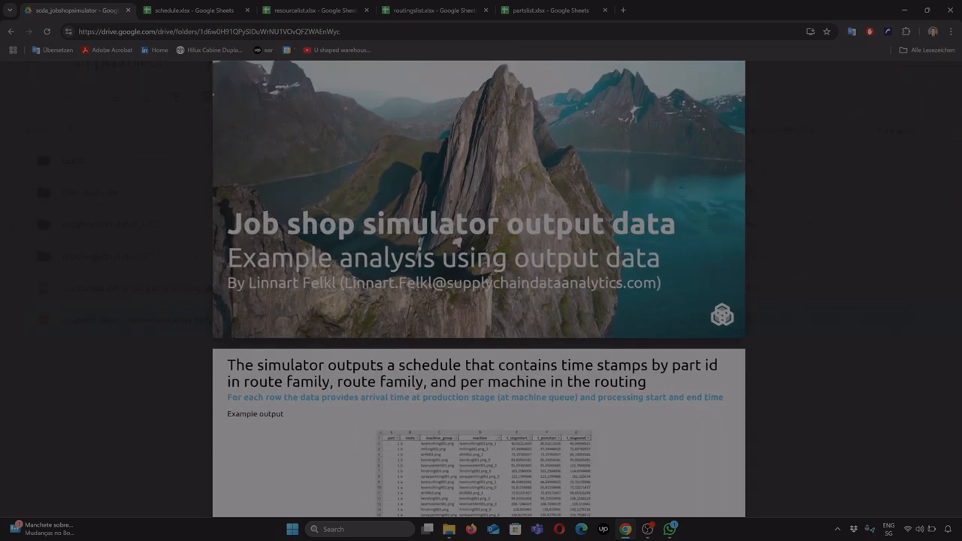
scroll(487, 257, down, 2)
scroll(487, 255, down, 1)
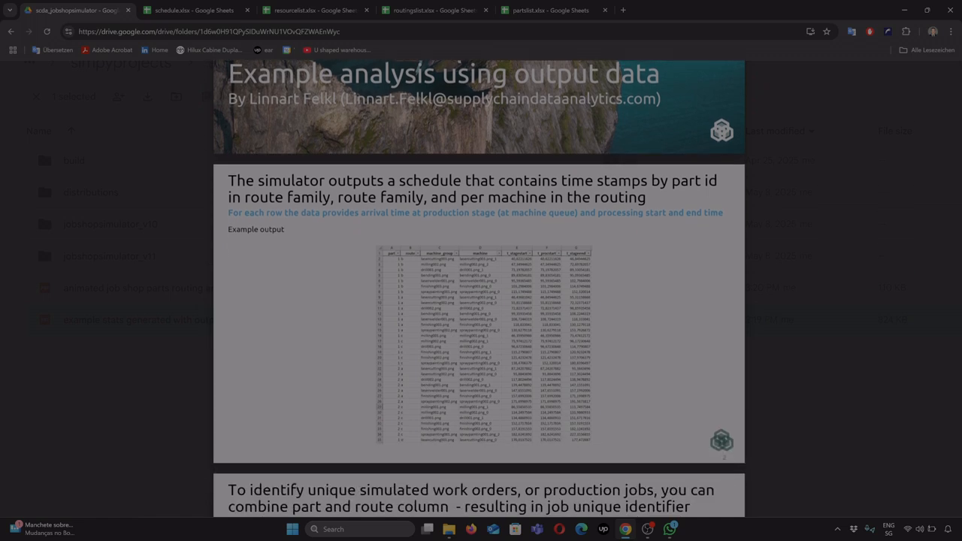
scroll(487, 256, up, 3)
scroll(487, 255, down, 1)
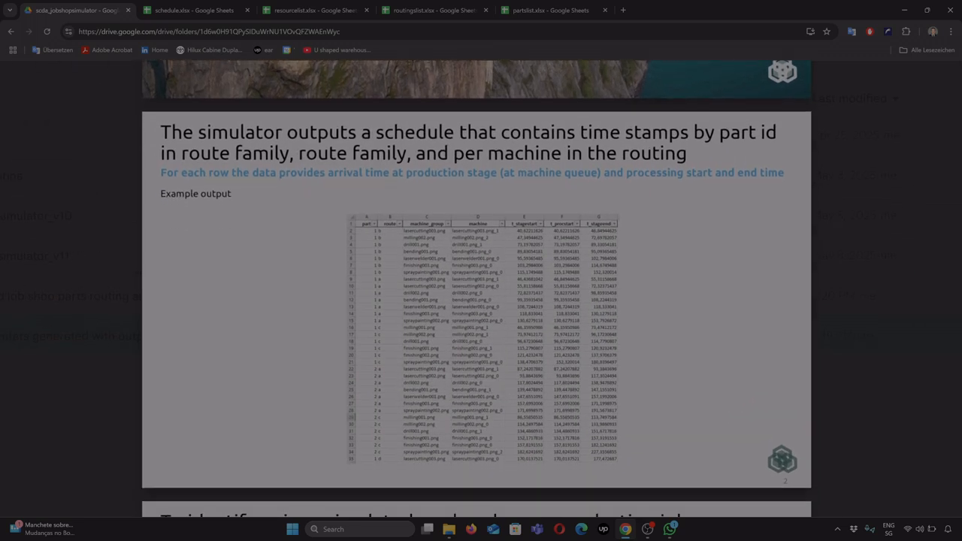
scroll(487, 255, up, 1)
scroll(487, 256, down, 1)
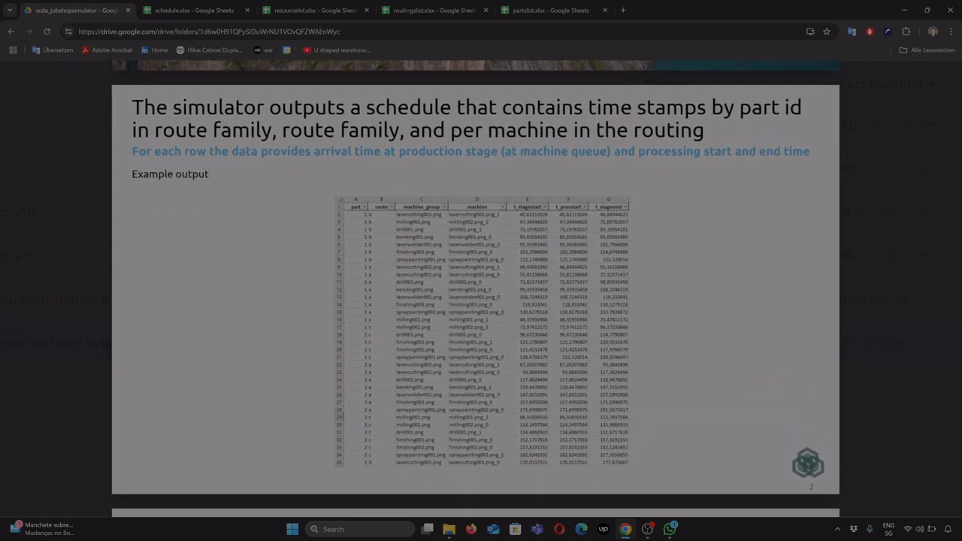